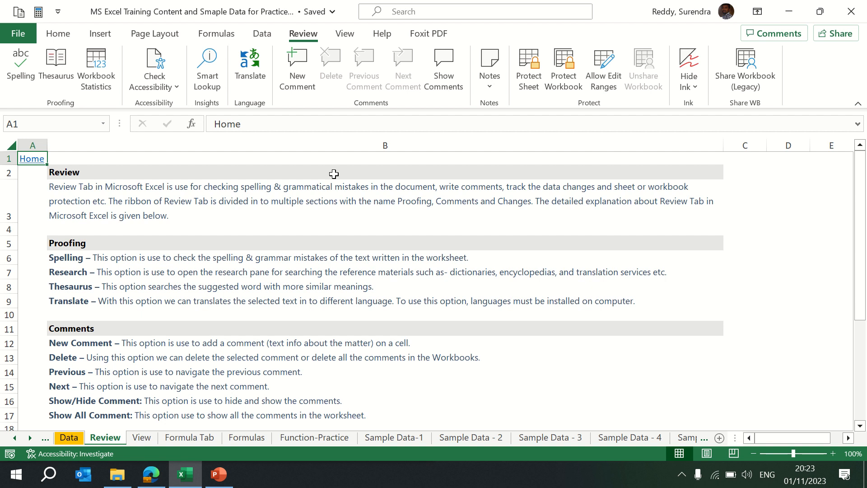
- Run a spell check on the training sheet, ignoring all occurrences of encyclopedias, and dismiss the completion message
left_click(25, 67)
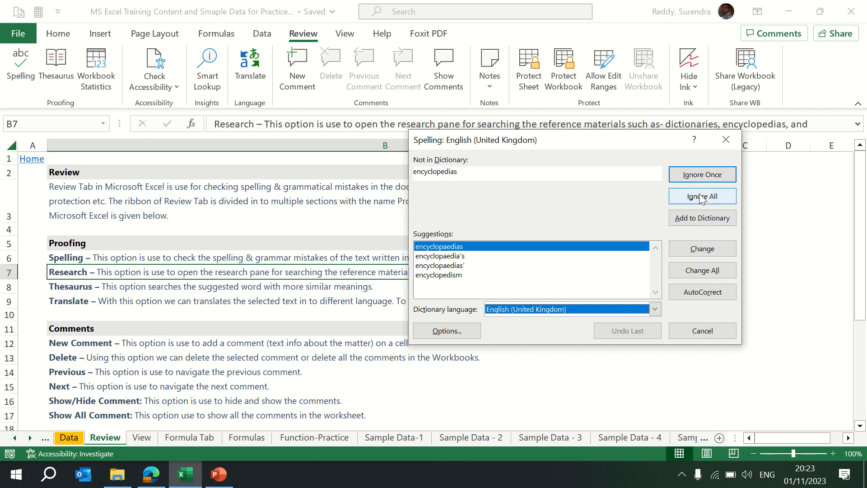
left_click(707, 177)
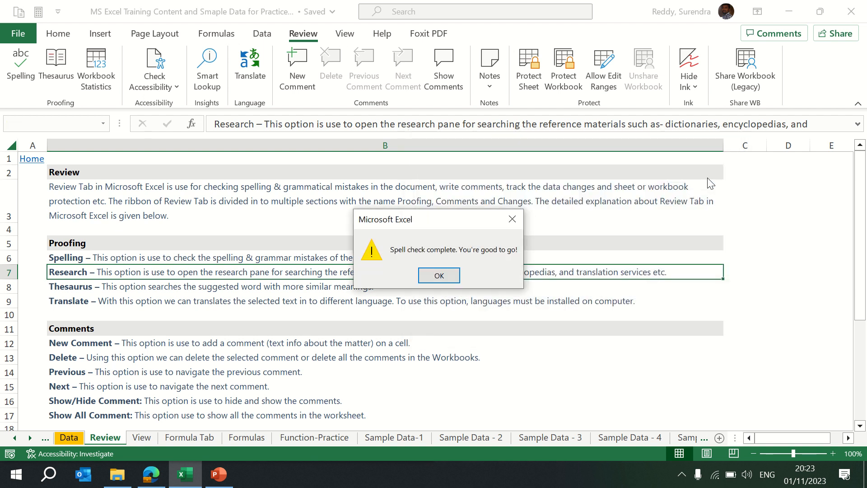
left_click(438, 274)
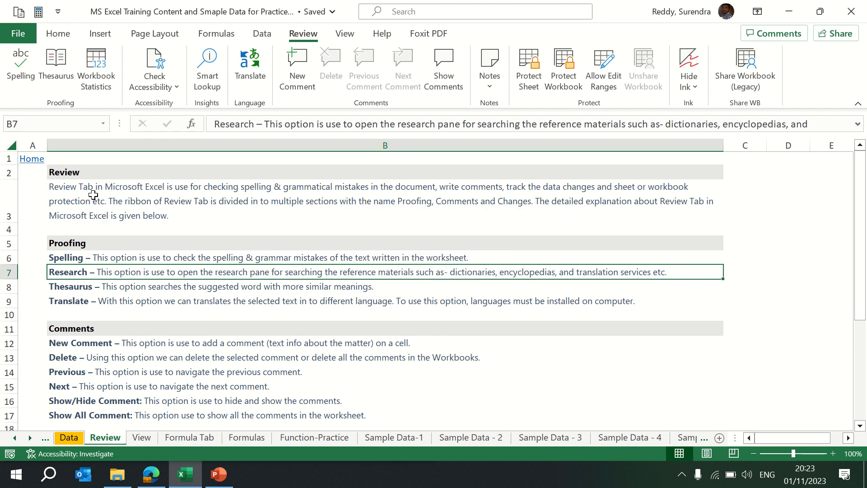
- Create a new blank workbook and enter the user's first name in B2 and kdsjhf in B3
key("ctrl+n")
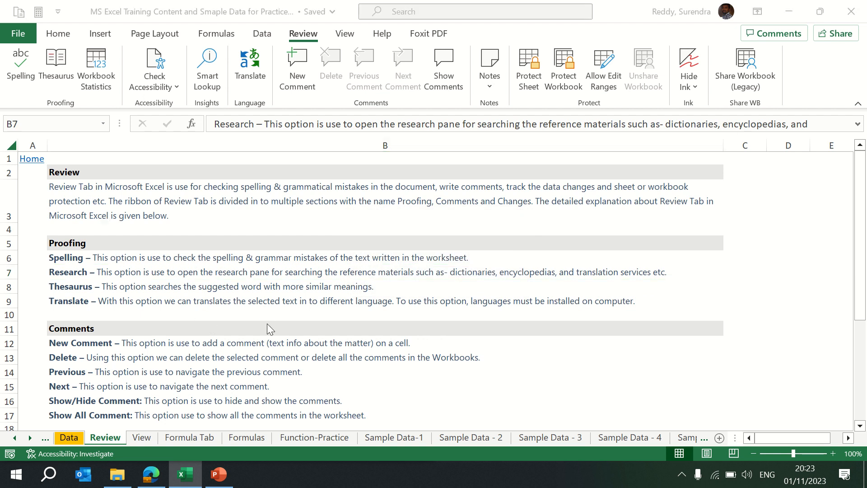
key("Down")
key("Right")
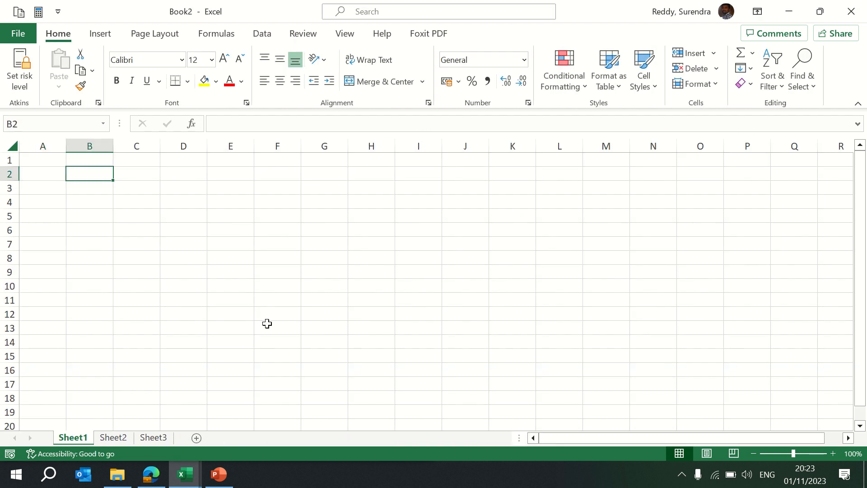
type("Surendra")
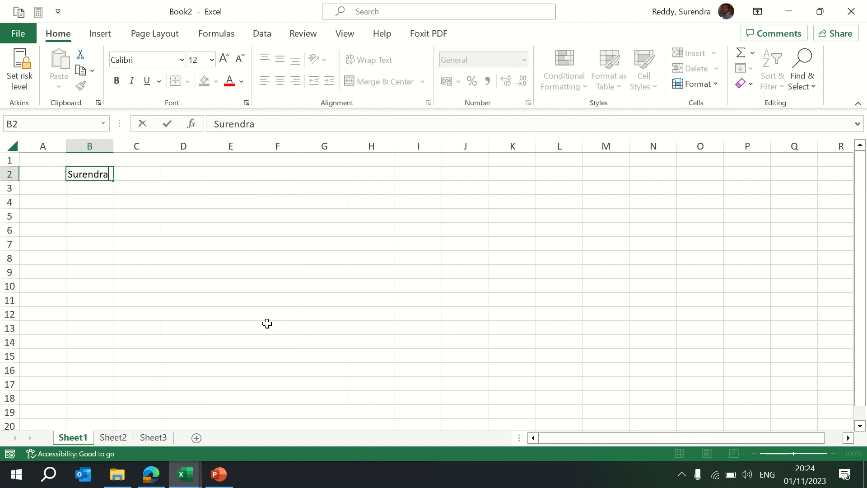
key("Return")
type("kdsjhf")
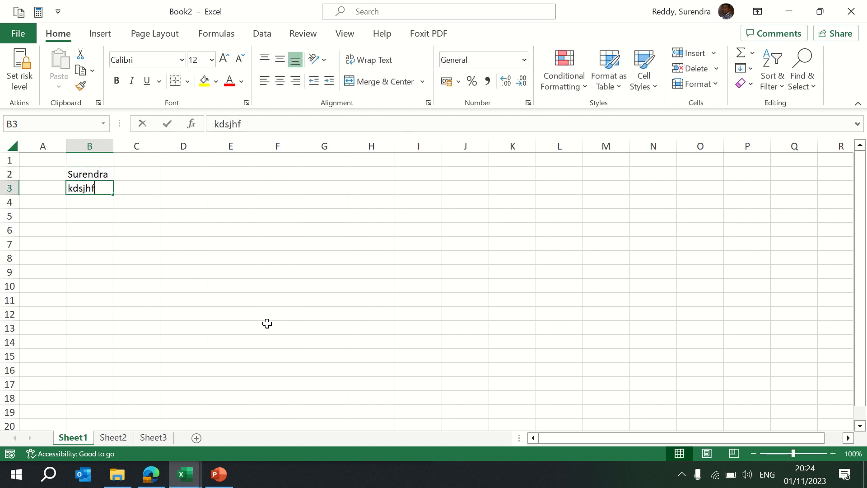
key("Return")
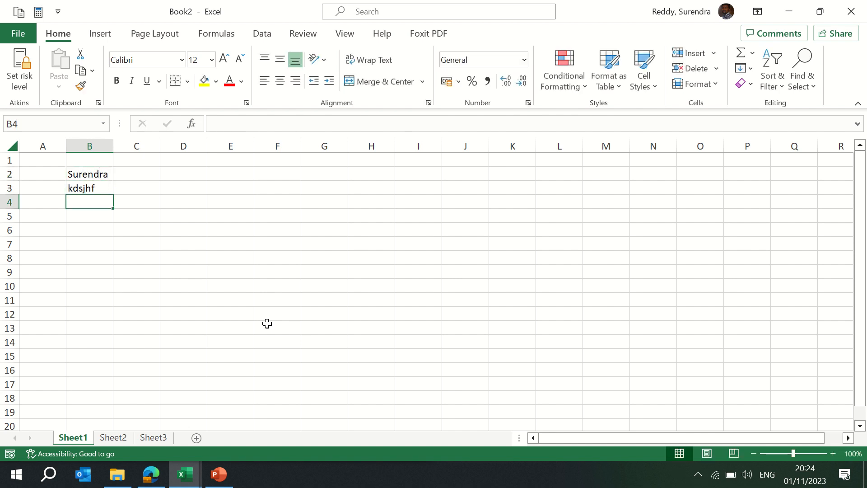
- Enter Withhh in B4 and Toool in B5, then return the selection to B2
type("Withhh")
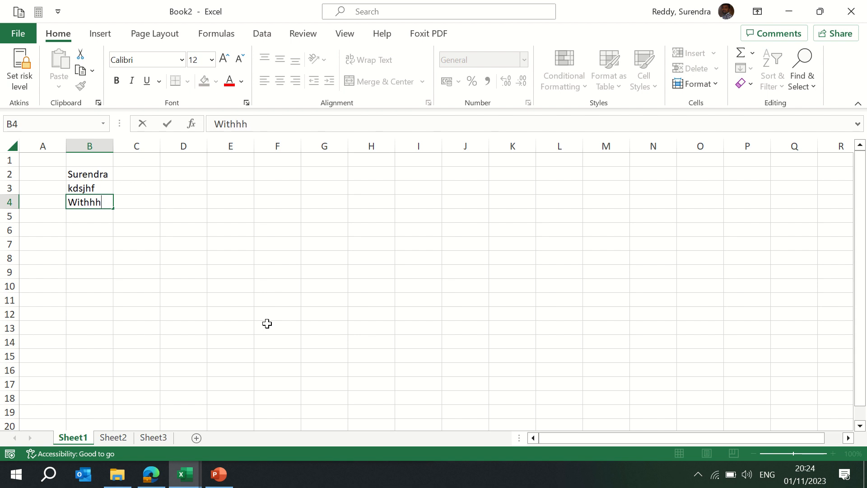
key("Return")
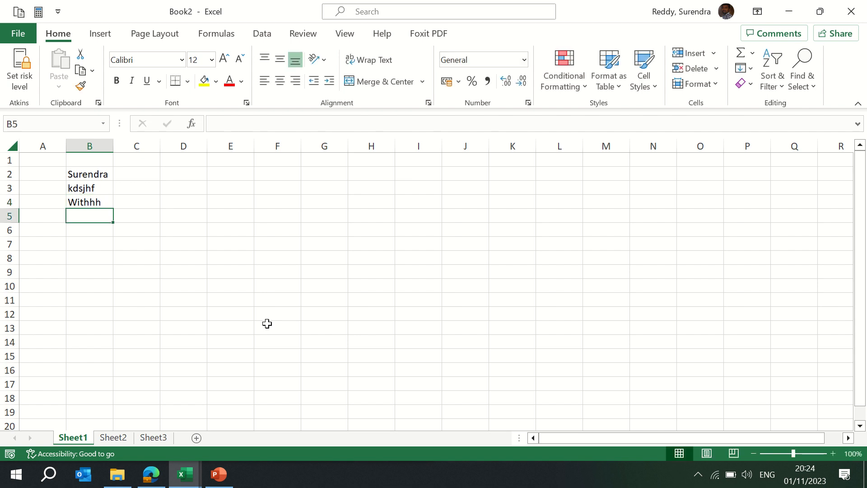
type("Toool")
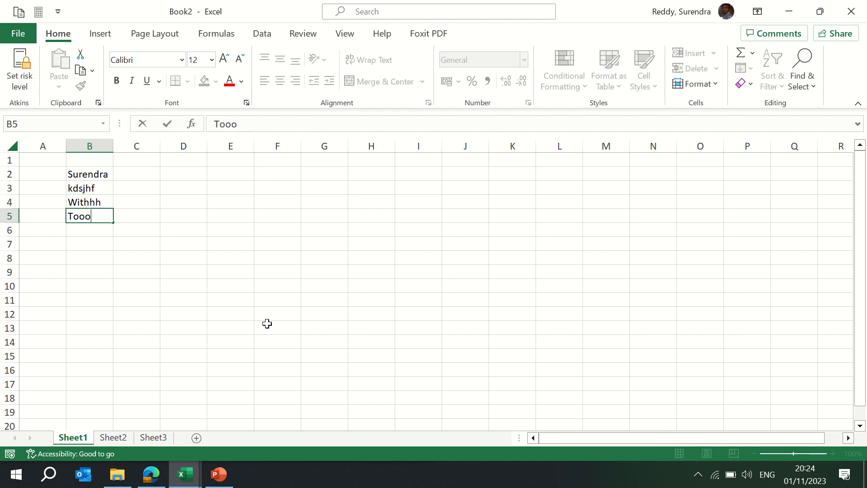
key("ctrl+Return")
key("Up")
key("Up")
key("Up")
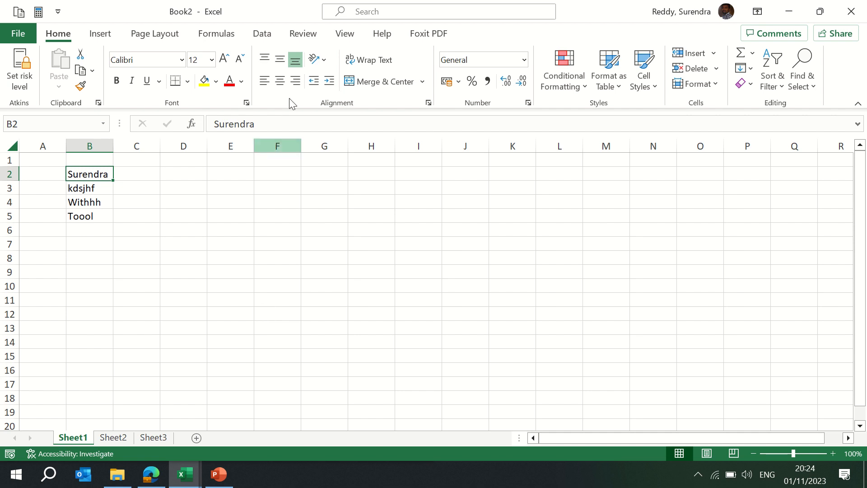
- Start a spell check of the new sheet, clear the unrecognised word kdsjhf in the dialog, then skip it
left_click(303, 35)
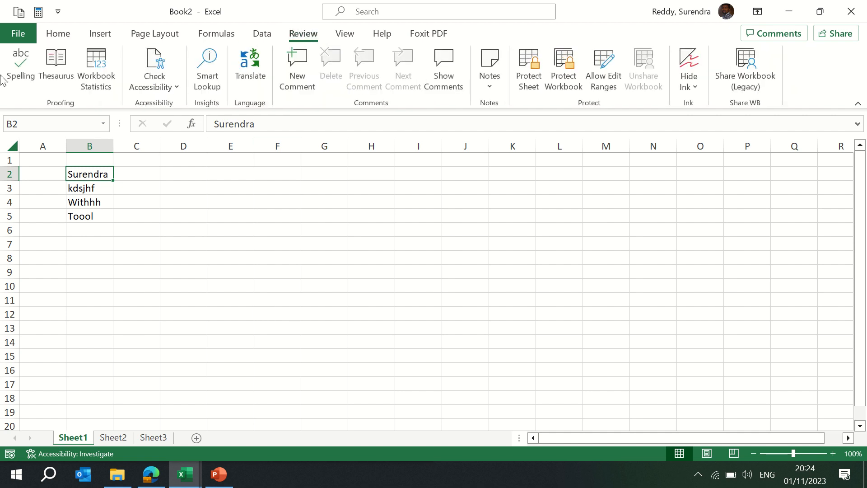
left_click(20, 73)
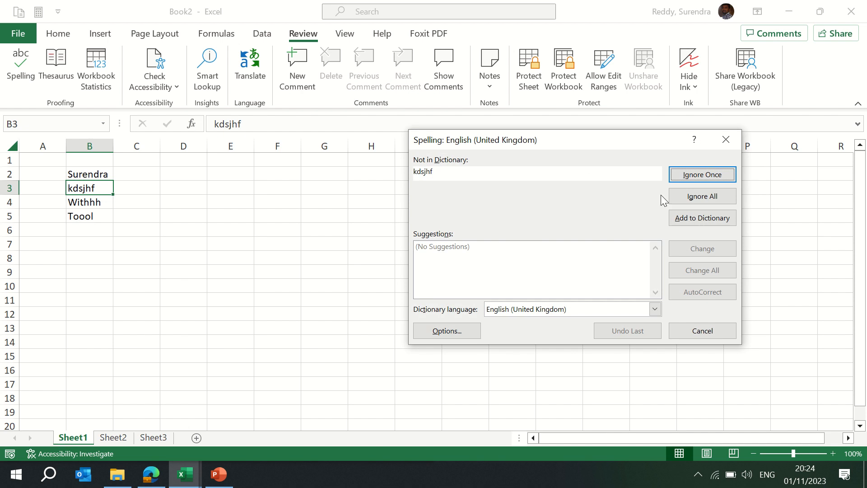
left_click(451, 173)
key("BackSpace")
key("BackSpace")
key("BackSpace")
key("BackSpace")
key("BackSpace")
key("BackSpace")
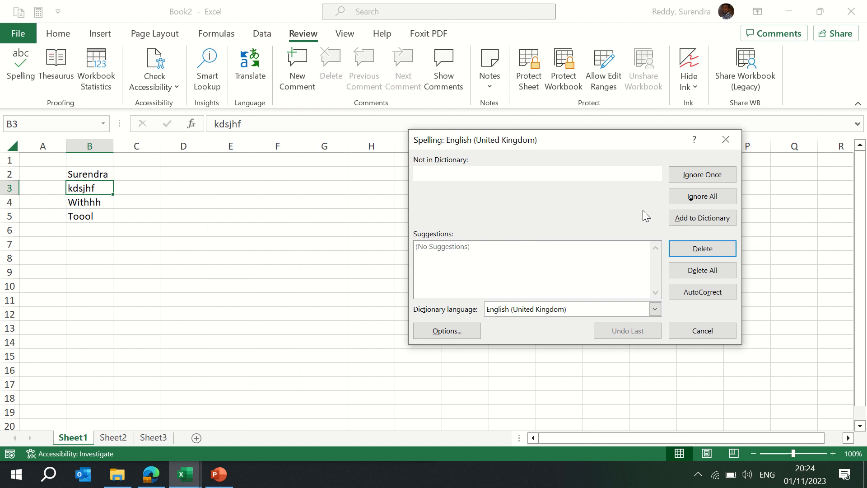
left_click(707, 183)
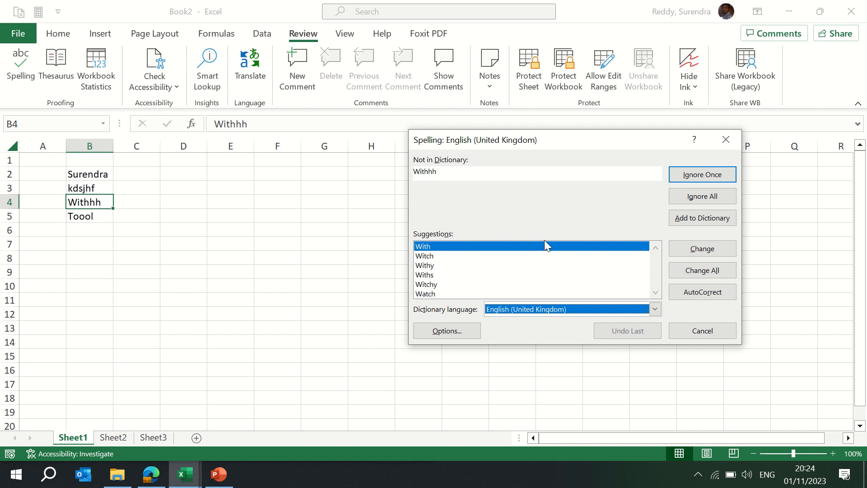
- Correct Withhh to With and Toool to Tool with the suggested spellings, then dismiss the completion message
left_click(694, 254)
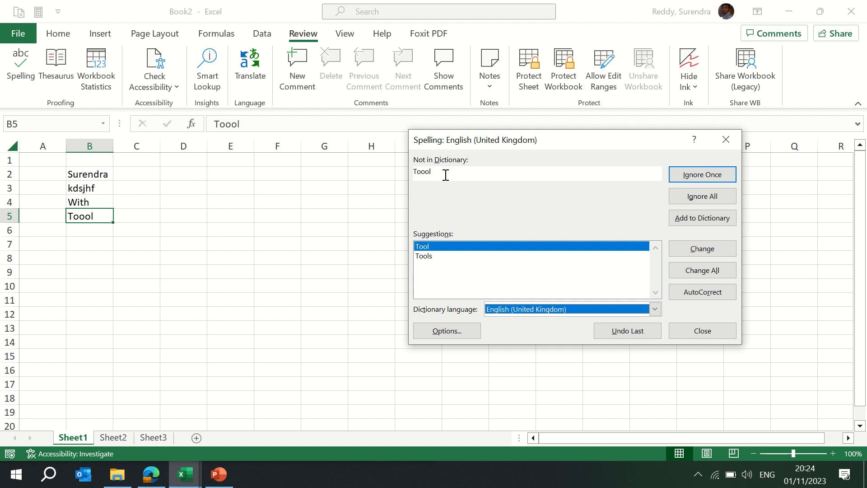
left_click(695, 251)
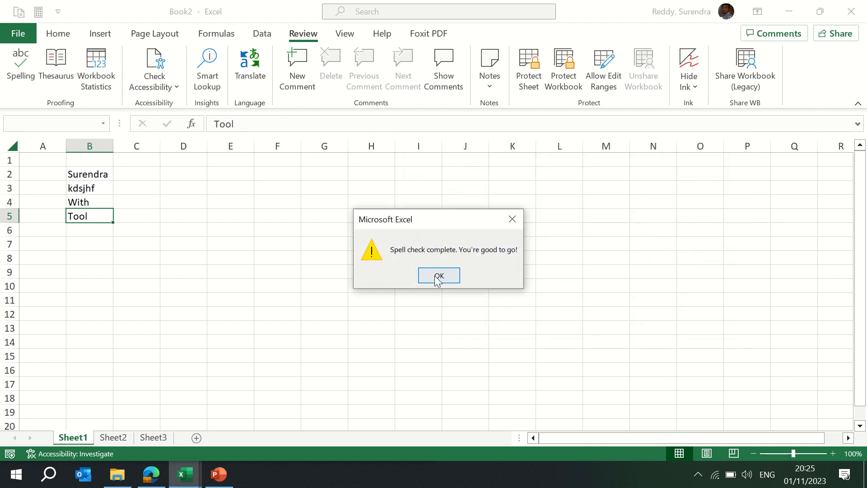
left_click(438, 276)
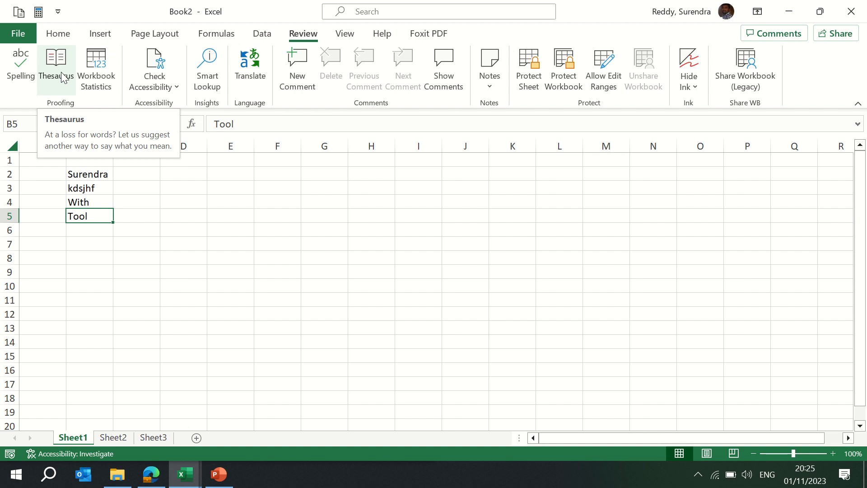
- View Workbook Statistics for the new workbook, then switch to the training workbook and view its statistics
left_click(102, 79)
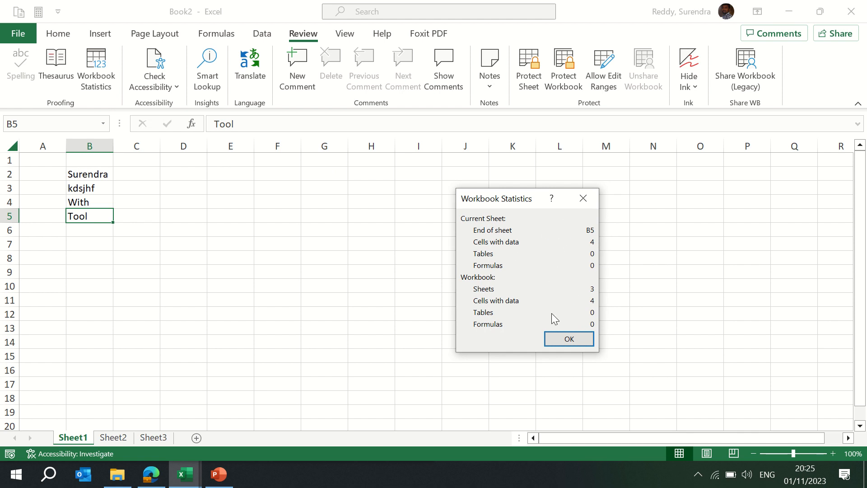
left_click(568, 339)
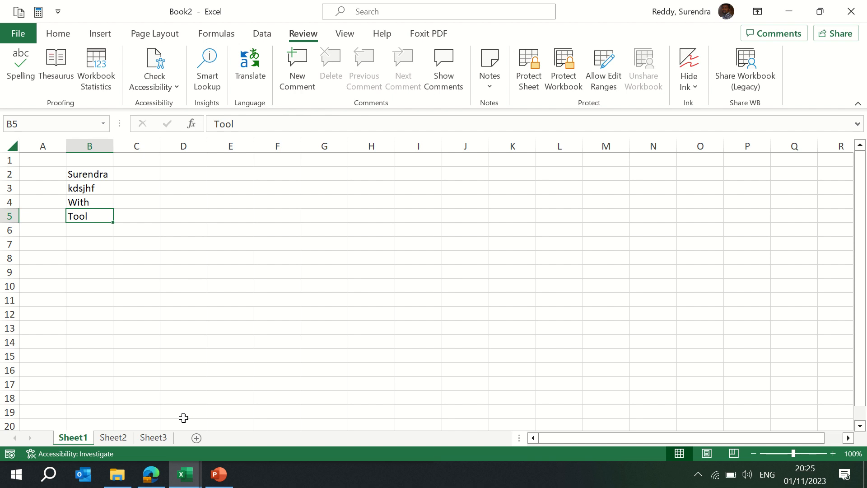
key("alt+Tab")
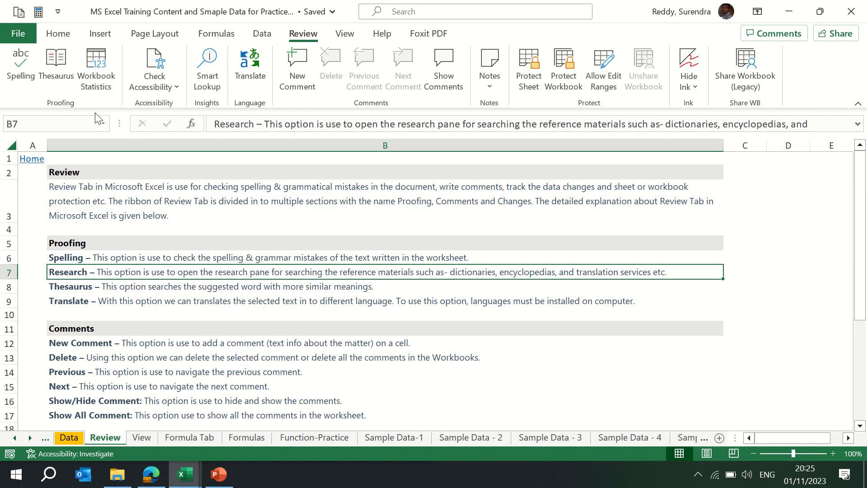
left_click(96, 72)
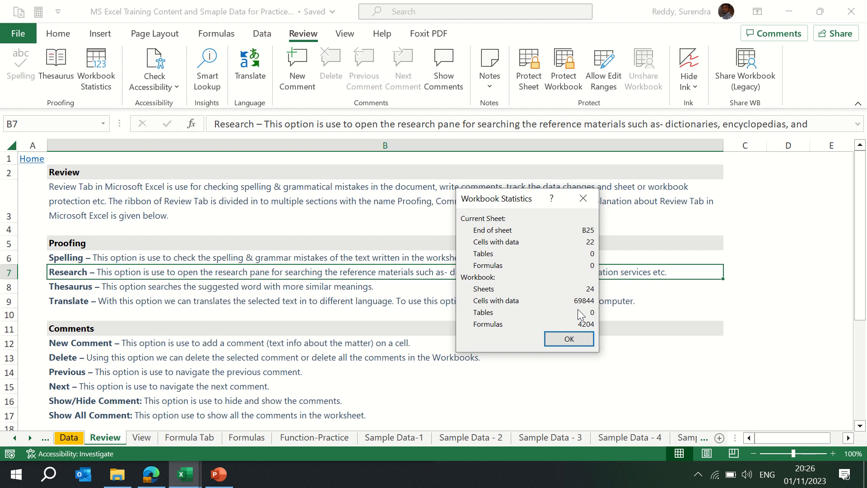
left_click(587, 340)
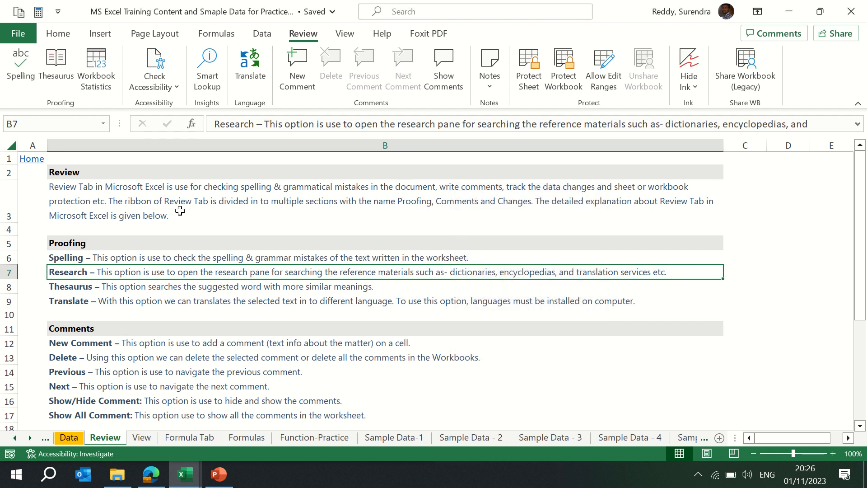
- Read the Review, Spelling, Thesaurus and New Comment descriptions in the training sheet
left_click(136, 188)
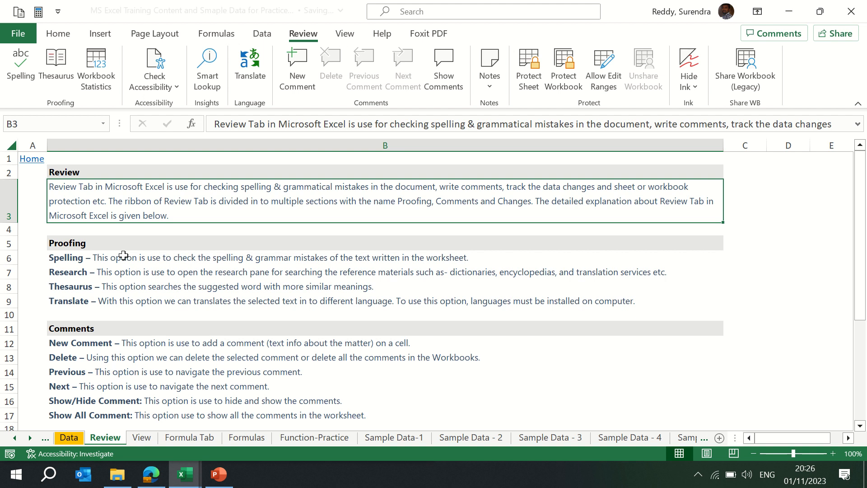
left_click(112, 259)
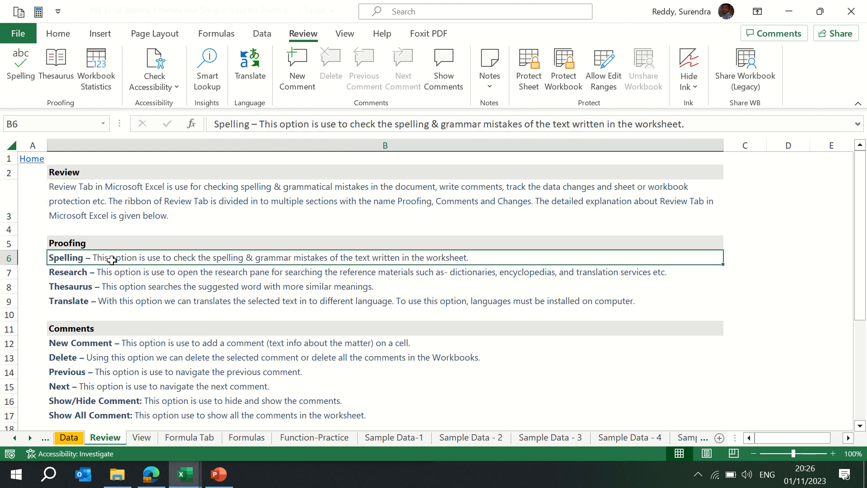
left_click(125, 288)
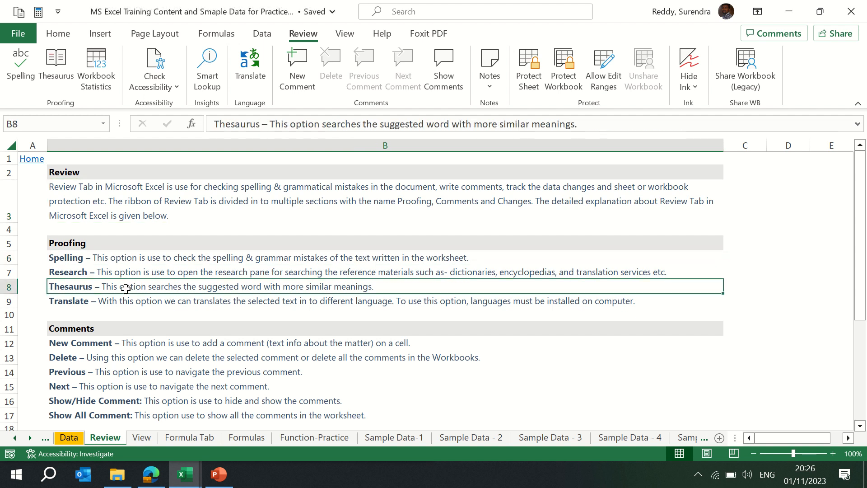
left_click(131, 343)
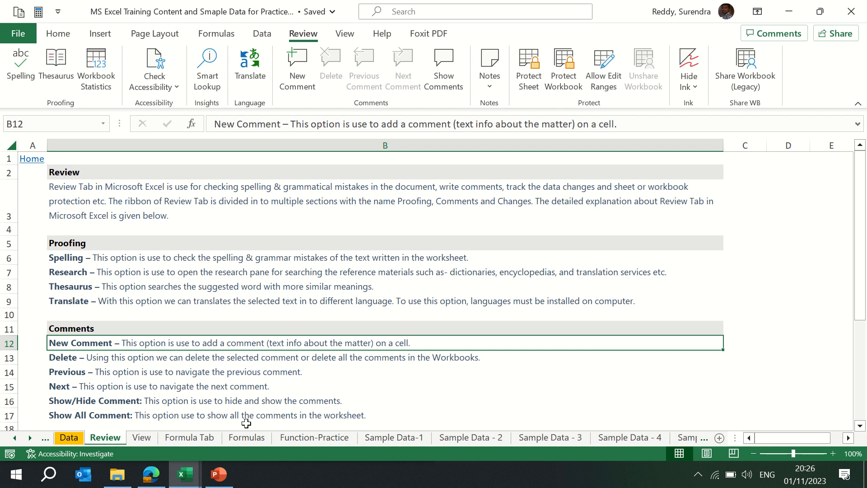
- Switch back to the new workbook and enter Good Morning in D2
key("alt+Tab")
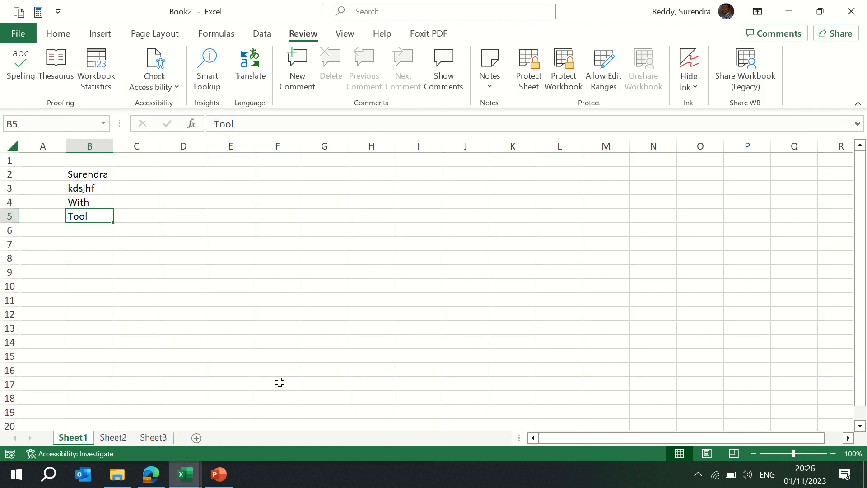
left_click(174, 177)
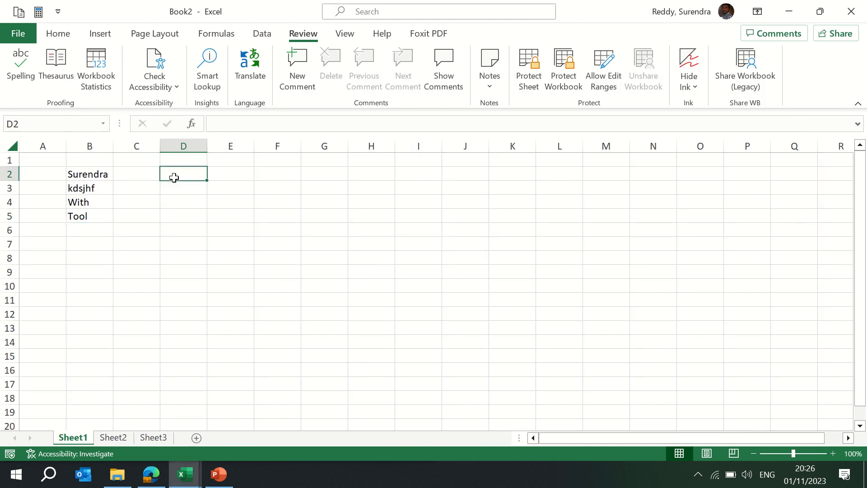
type("Good M")
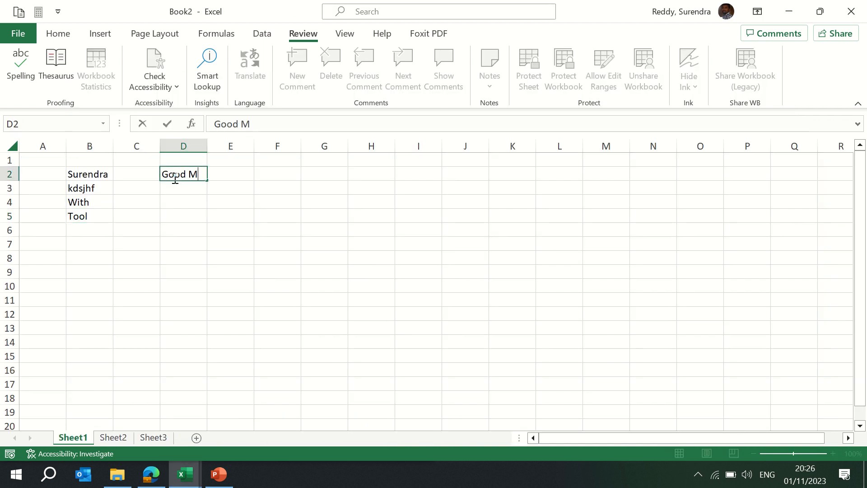
type("orning")
key("Return")
left_click(176, 178)
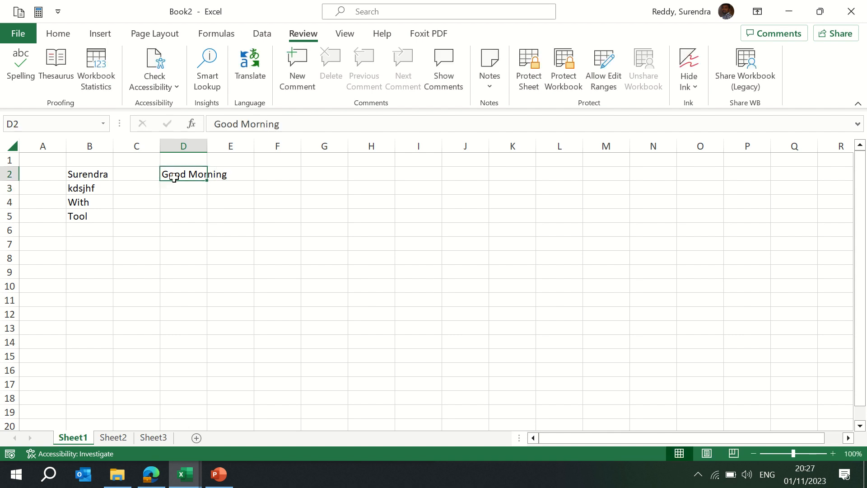
- Translate Good Morning in D2 with Translator and set the target language to German
left_click(256, 68)
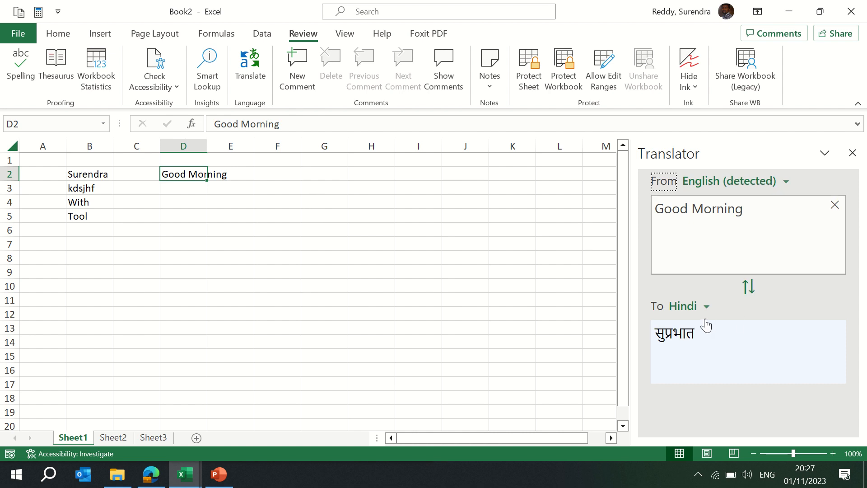
left_click(709, 342)
left_click(707, 307)
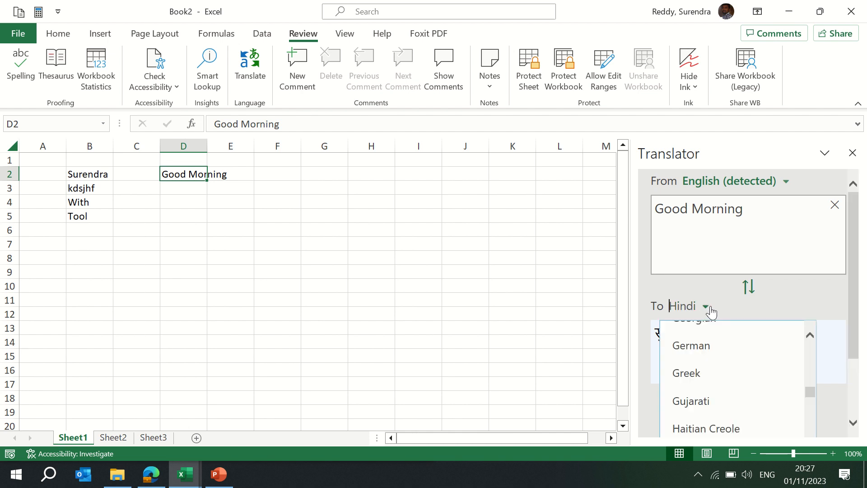
left_click(710, 354)
left_click(718, 310)
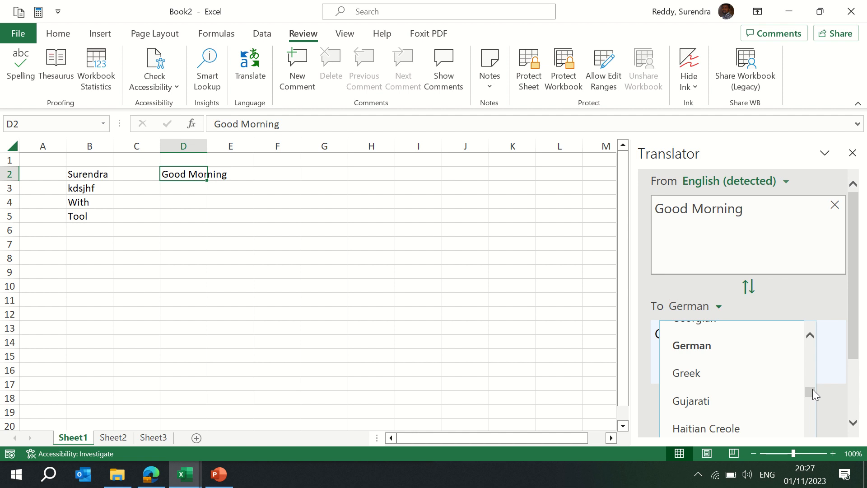
- Change the Translator's target language to Kannada
left_click_drag(811, 391, 813, 372)
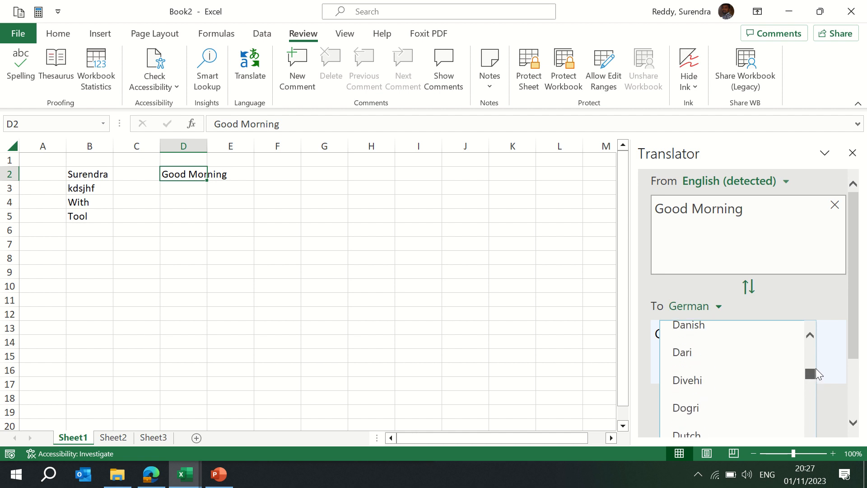
left_click(821, 366)
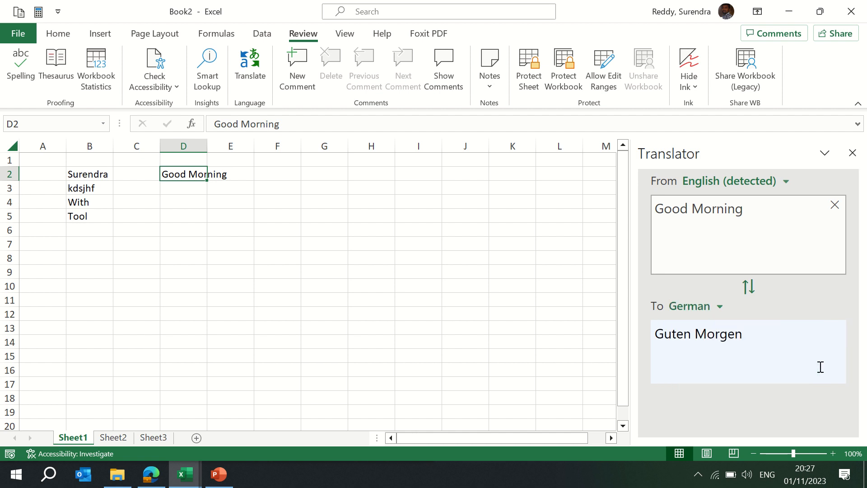
left_click(721, 307)
left_click_drag(807, 383, 811, 410)
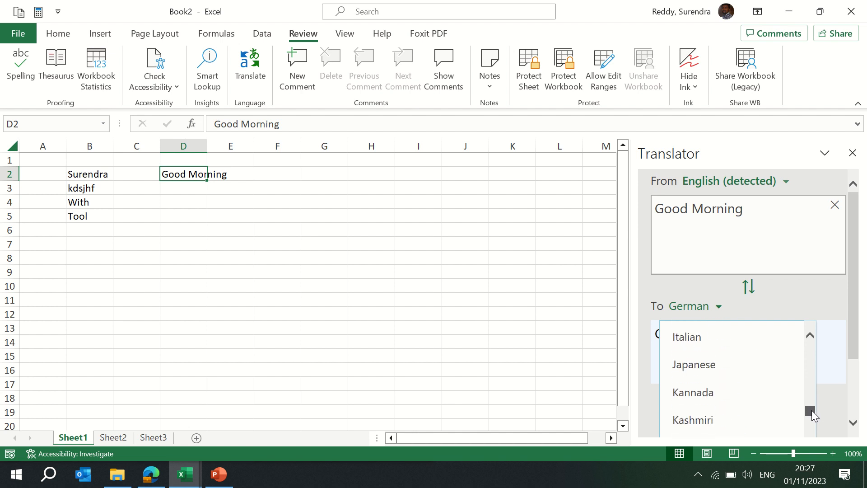
left_click(676, 389)
- Copy the Kannada translation of Good Morning and paste it into cell E2
left_click_drag(741, 344, 567, 322)
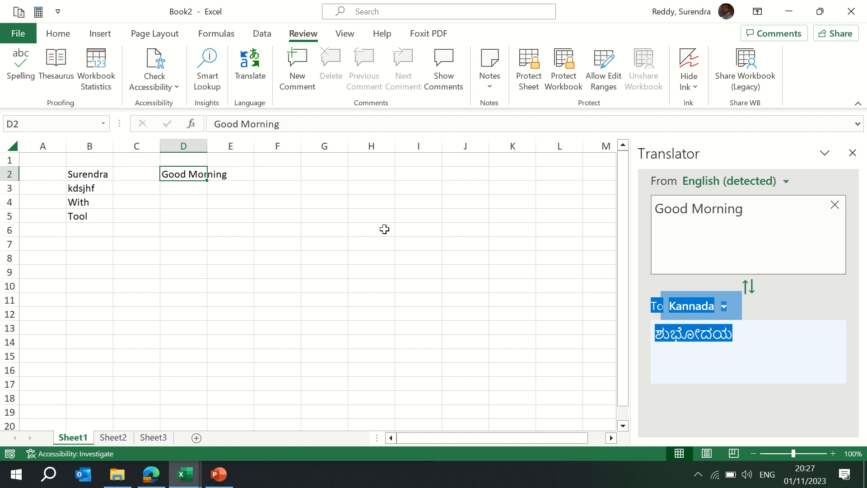
left_click(780, 362)
left_click_drag(750, 346, 604, 333)
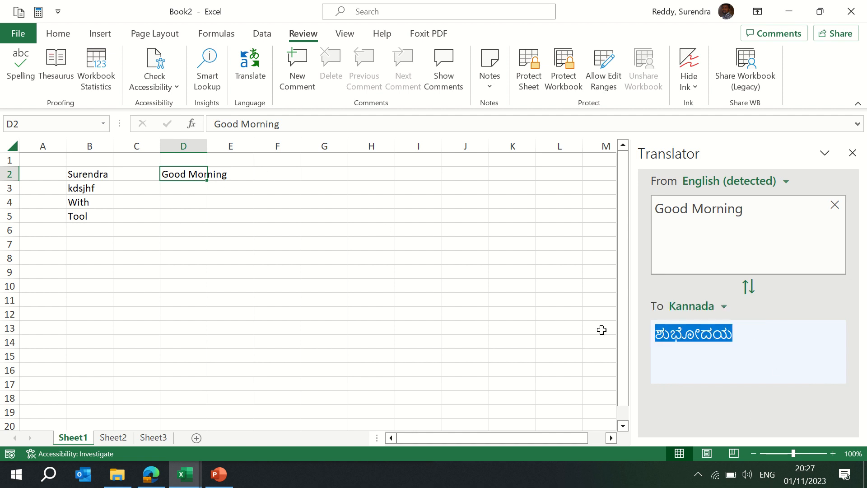
left_click(259, 182)
left_click(229, 174)
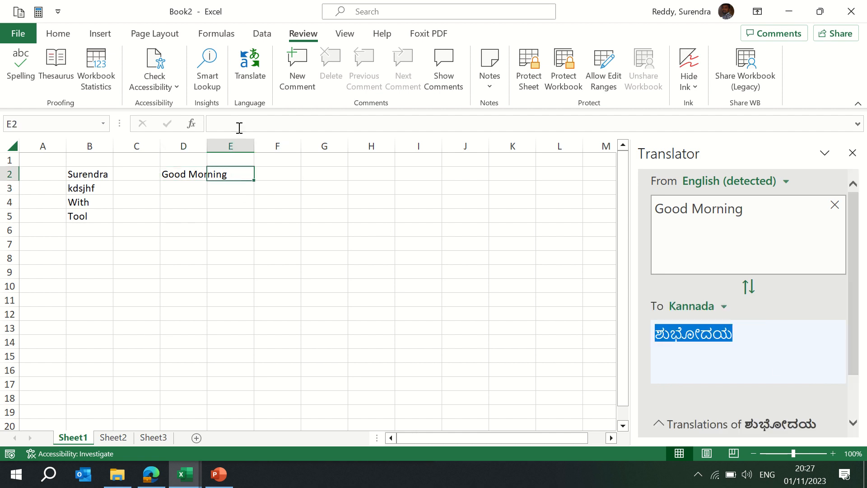
left_click(239, 128)
type("ಶುಭೋದಯ")
key("Return")
key("Up")
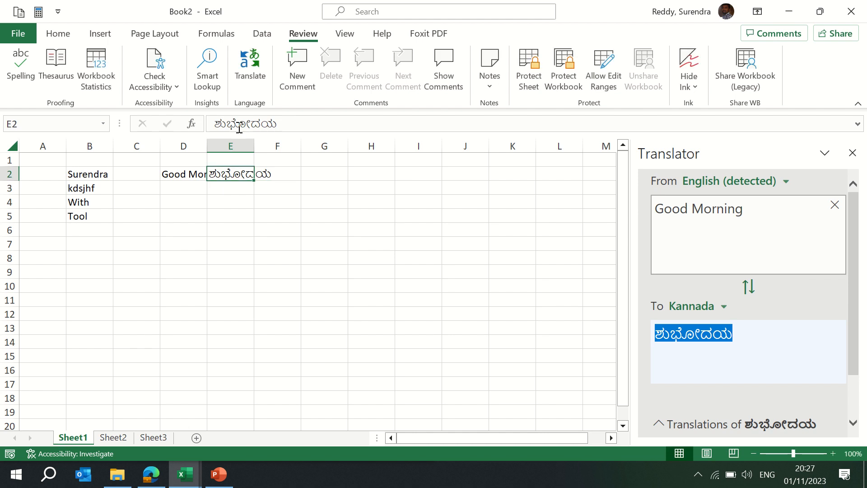
- AutoFit the widths of columns D and E
key("Left")
key("ctrl+space")
key("shift+Right")
key("alt+o")
key("c")
key("a")
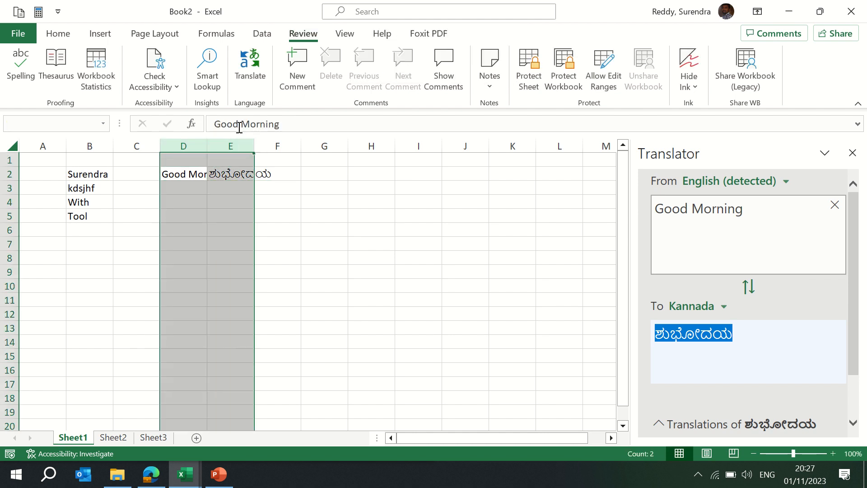
left_click(186, 198)
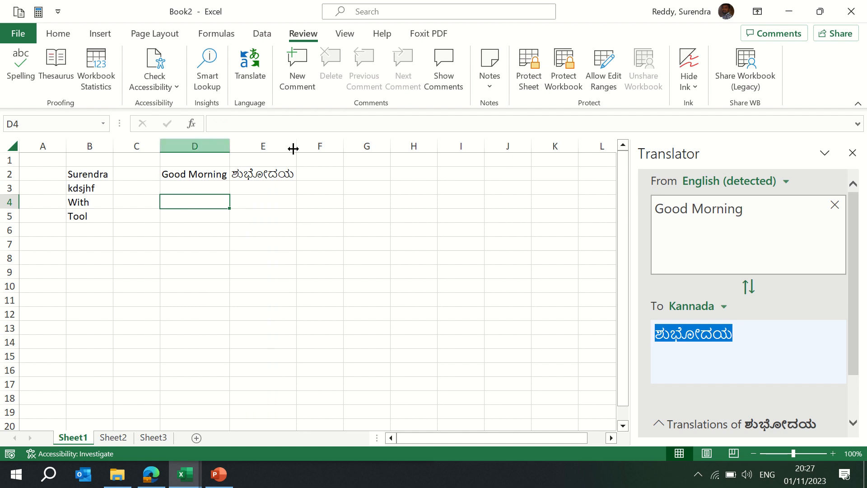
- Swap the Translator languages to translate the Kannada text back to English, then close the Translator pane
left_click(748, 286)
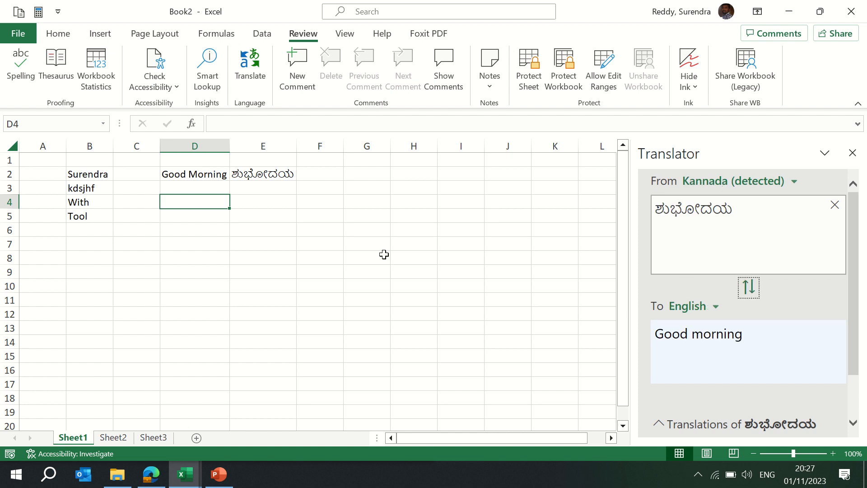
left_click(275, 173)
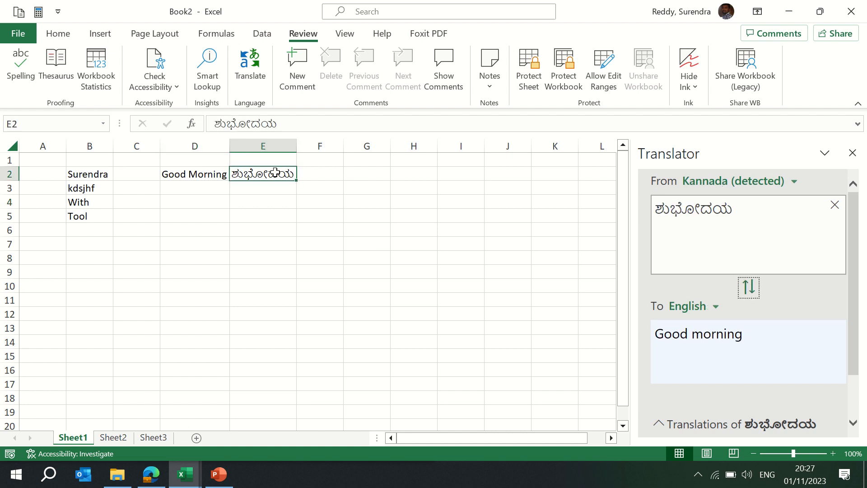
left_click(323, 175)
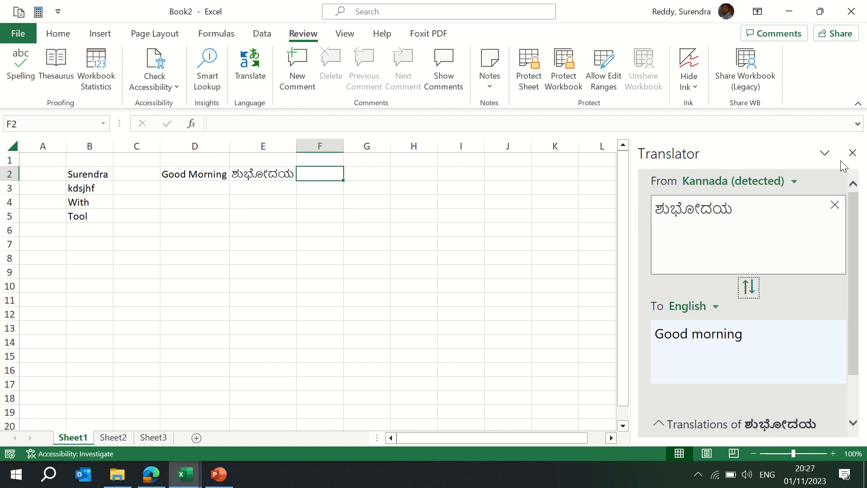
left_click(852, 153)
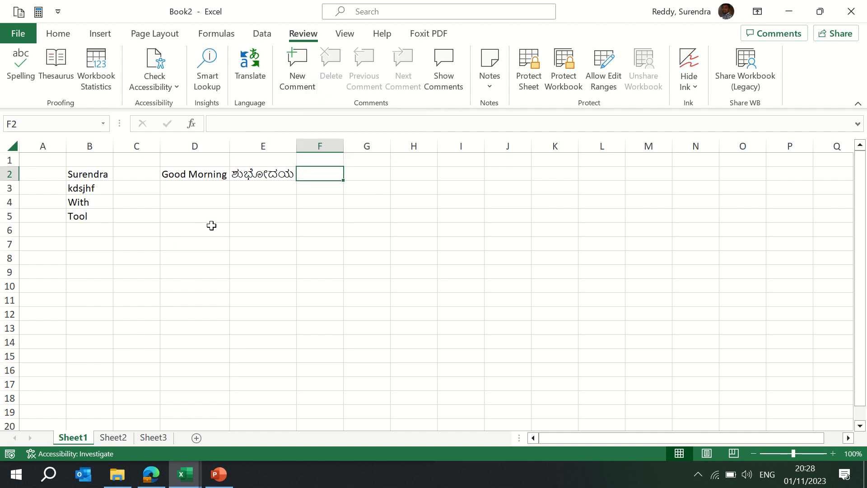
- Paste the copied Sample Data-1 table from the training workbook into A1 of the new workbook's Sheet1
key("alt+Tab")
key("ctrl+Page_Down")
key("ctrl+Page_Down")
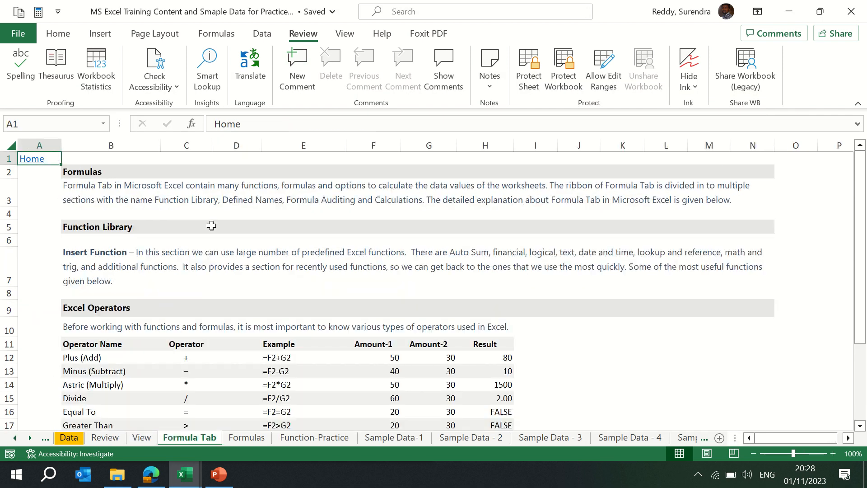
key("ctrl+Page_Down")
key("ctrl+Page_Down")
key("ctrl+Page_Down")
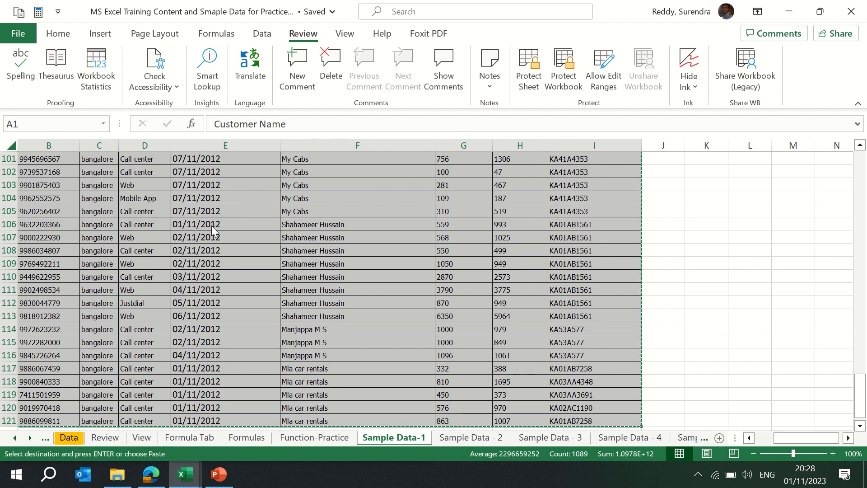
key("alt+Tab")
key("Up")
key("ctrl+Home")
key("Return")
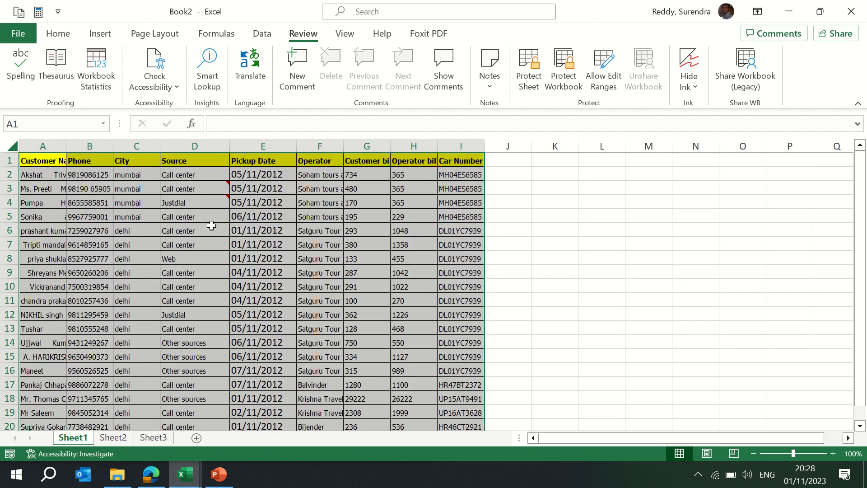
- AutoFit the column widths of the pasted customer table
key("alt+o")
key("c")
key("a")
key("Right")
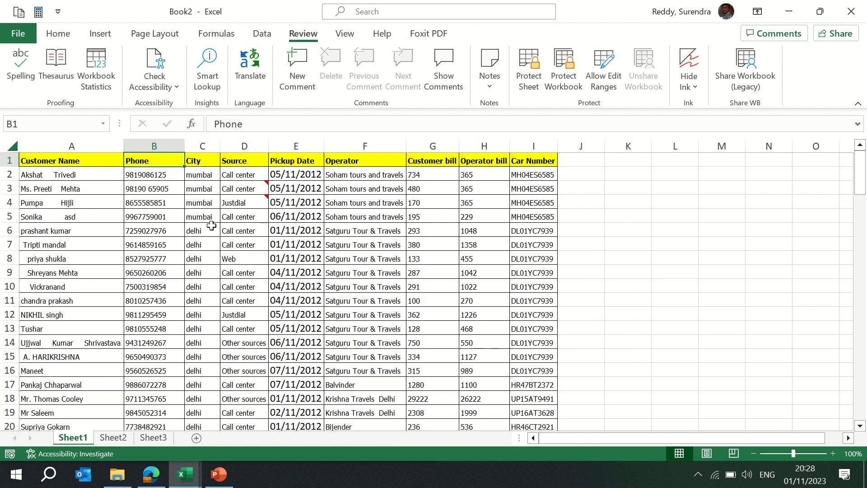
- Add the comment Not reachable to cell B5, correcting the misspelled word with the spelling suggestion
left_click(145, 220)
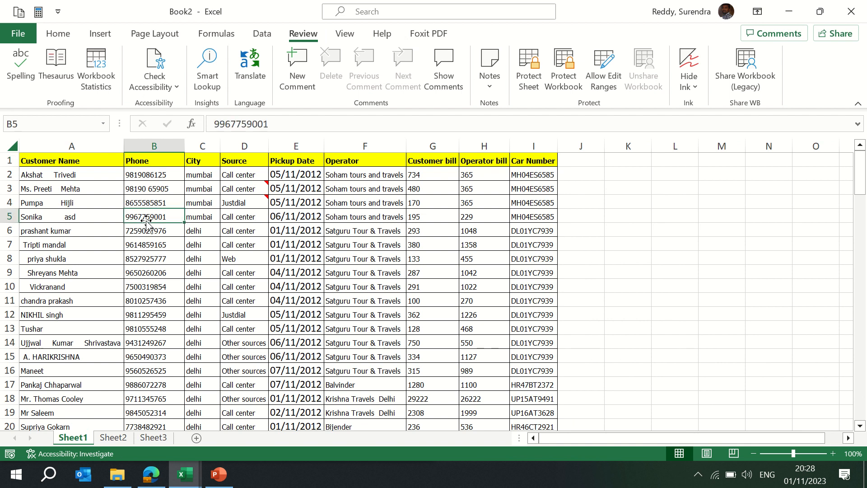
left_click(297, 78)
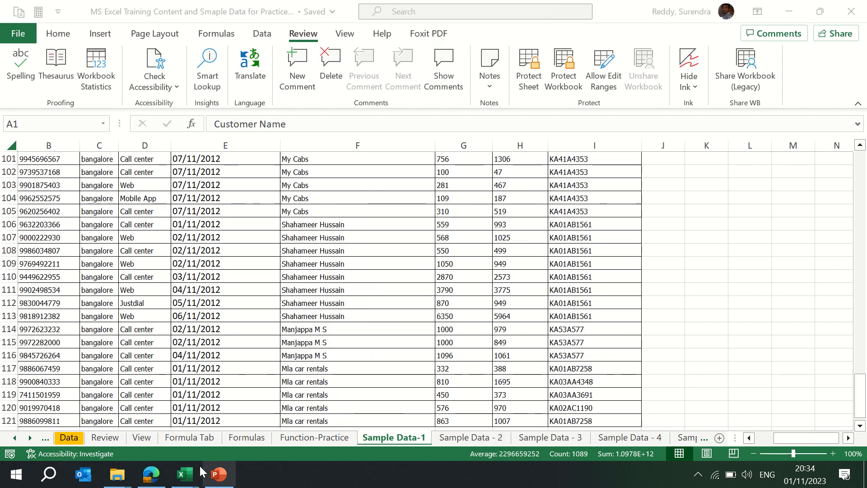
mouse_move(186, 475)
left_click(241, 425)
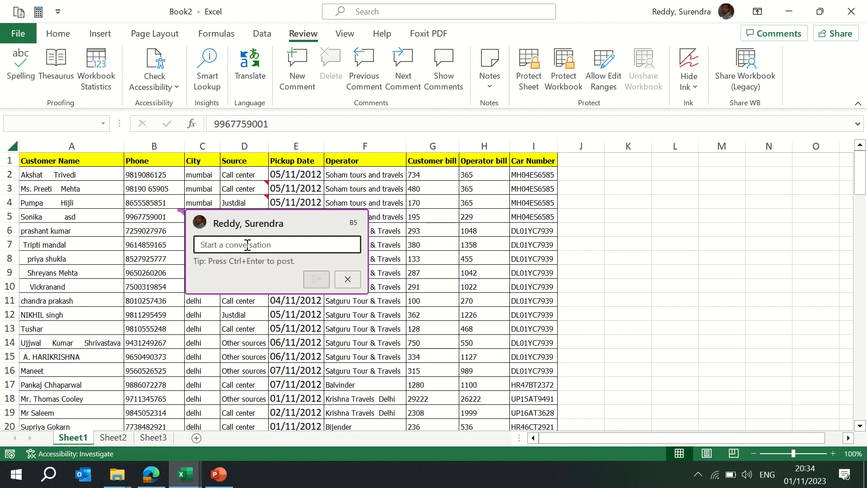
type("Not reachble")
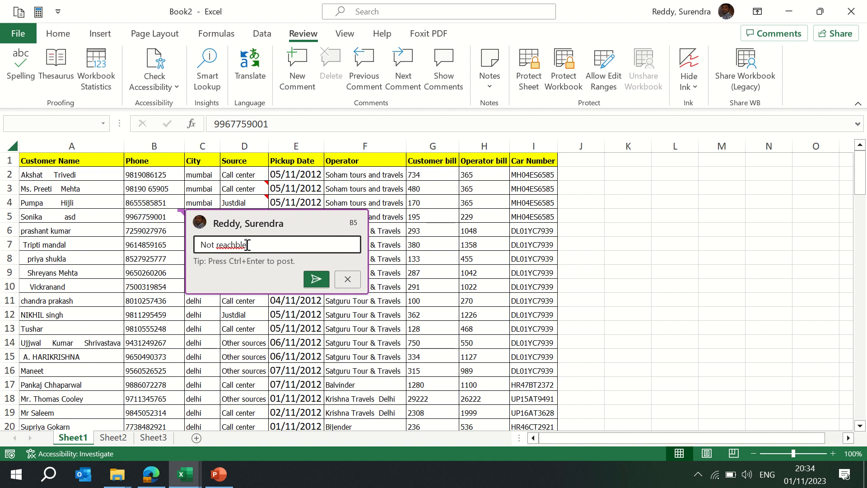
right_click(233, 248)
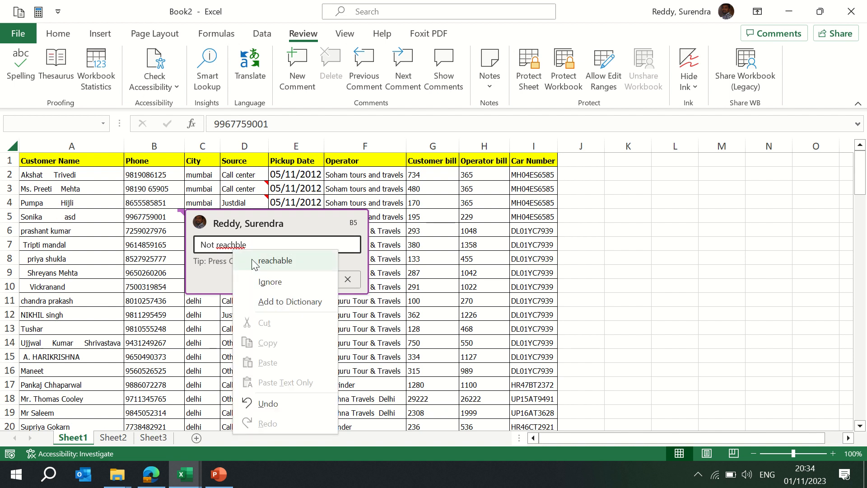
left_click(276, 264)
left_click(315, 280)
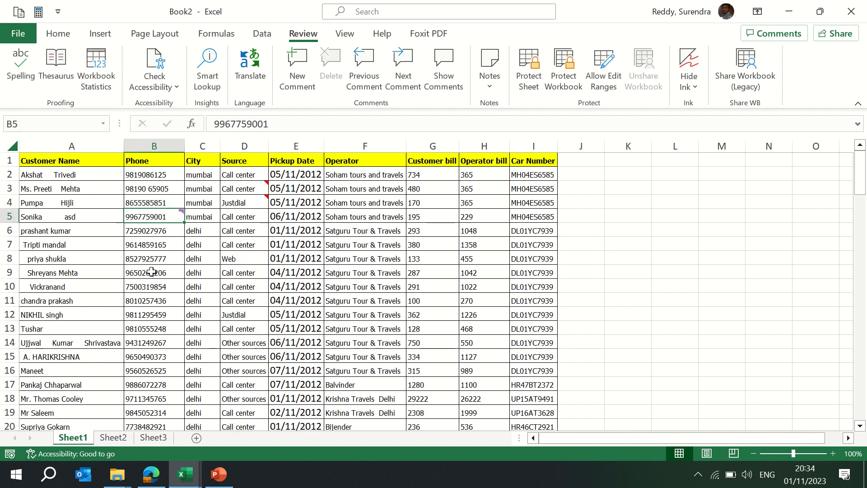
- Jump to the previous comment from cell B9
left_click(152, 272)
left_click(363, 72)
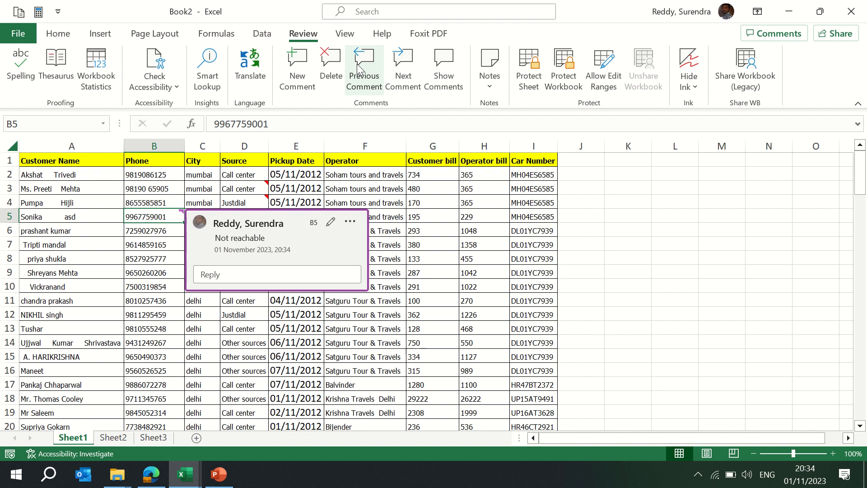
- Add the comment Switched off to cell B8
left_click(143, 257)
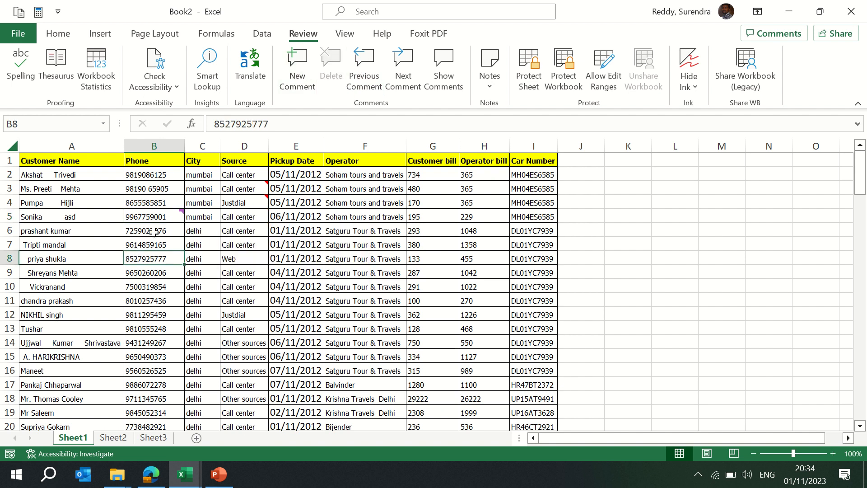
left_click(294, 66)
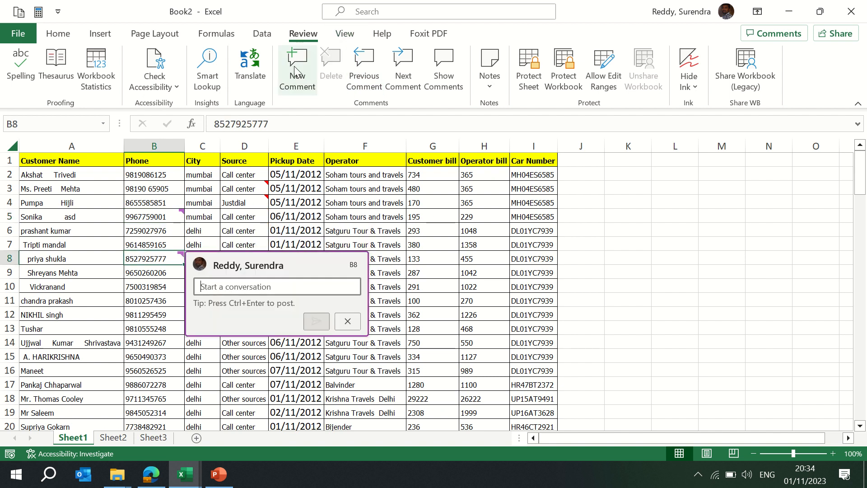
type("Switch")
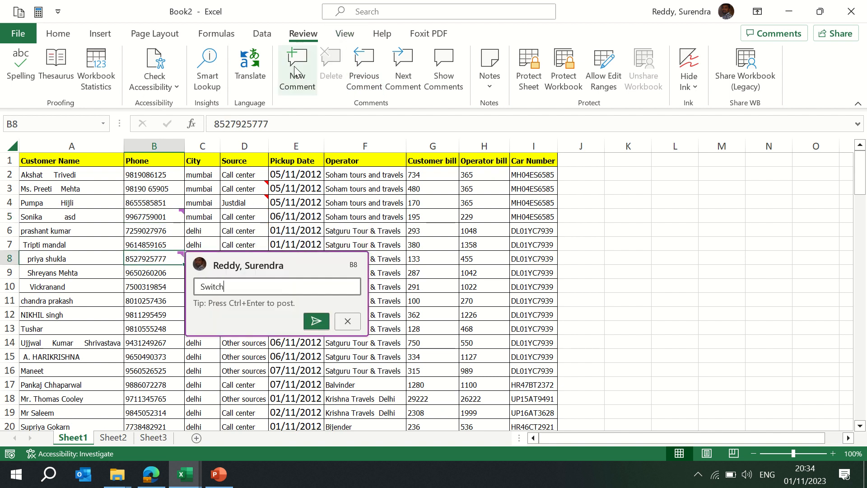
type("ed off")
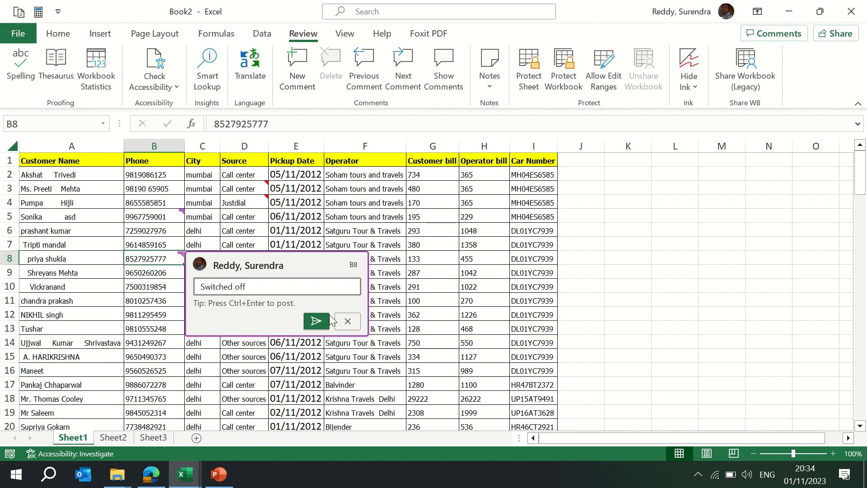
left_click(316, 320)
- Add the comment Cust is busy, asked to call at 9.00 pm to cell B10
left_click(147, 312)
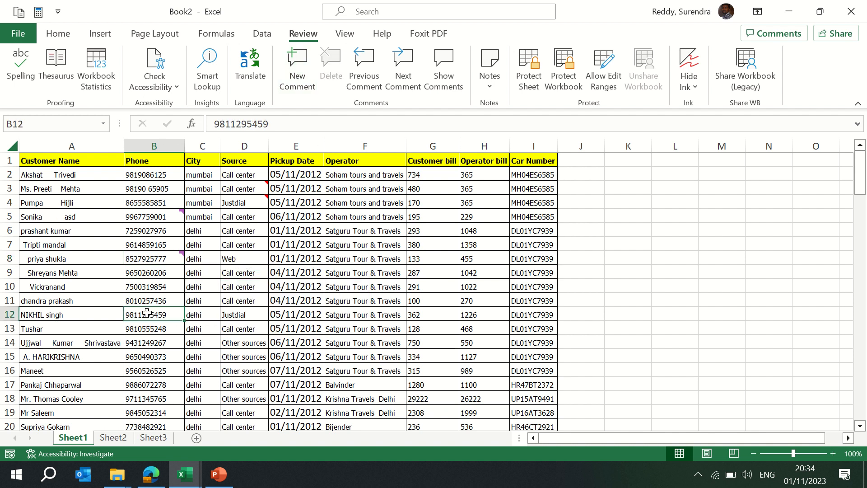
left_click(150, 282)
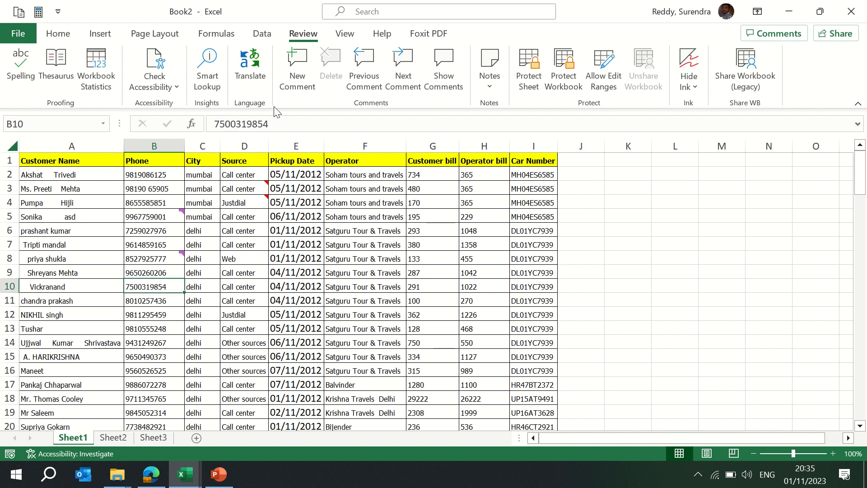
left_click(365, 50)
left_click(295, 77)
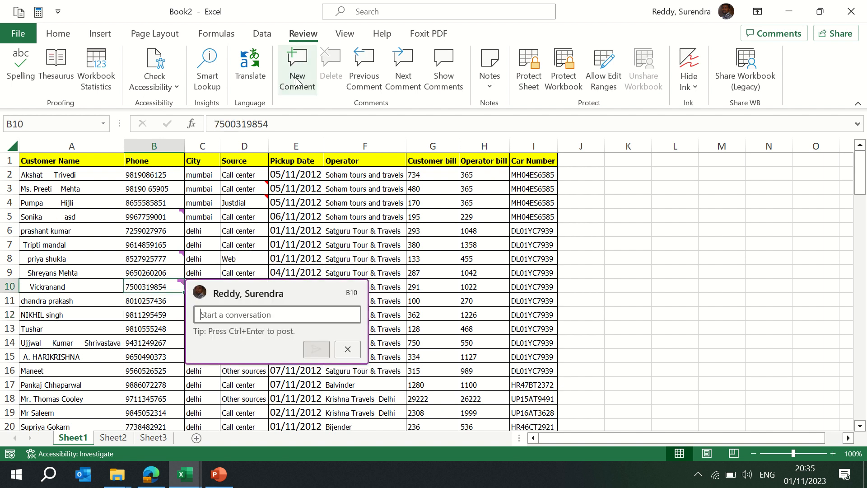
type("C")
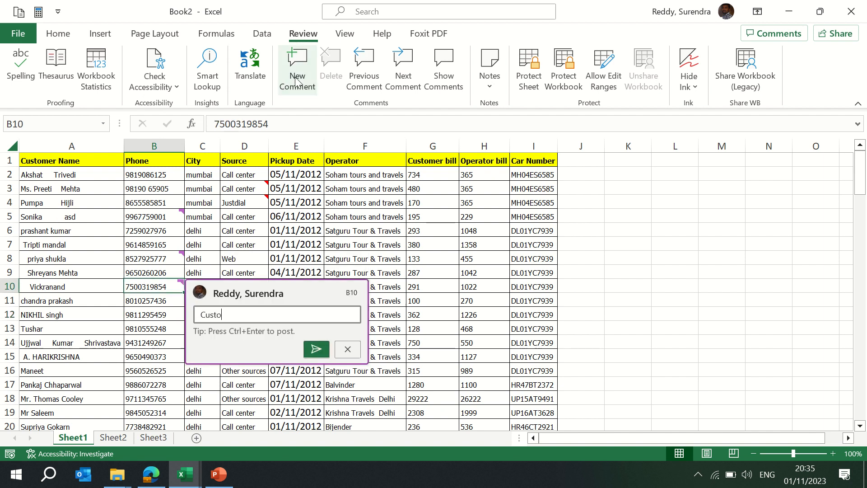
type("ust")
key("BackSpace")
key("BackSpace")
key("BackSpace")
key("BackSpace")
type("Cust is busy, asked to call at 9. 00 pm")
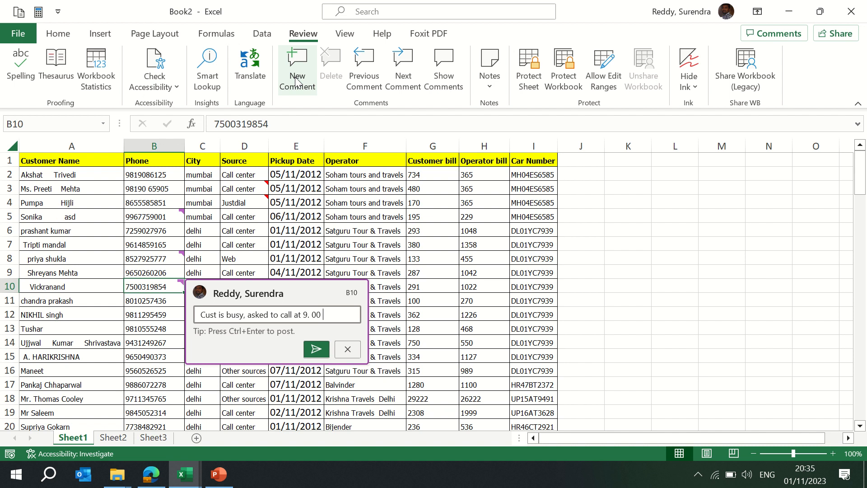
left_click(316, 349)
left_click(140, 328)
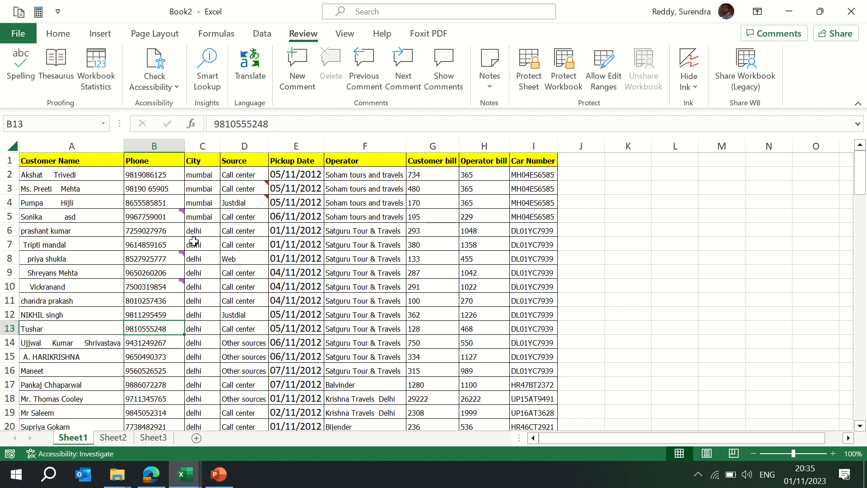
left_click(153, 258)
left_click(244, 216)
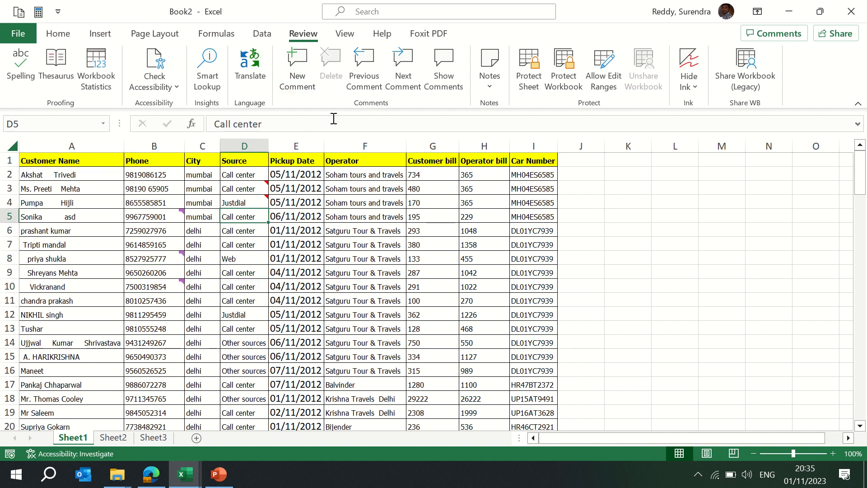
- Open the comments pane and discard a new comment started on cell D5
left_click(444, 76)
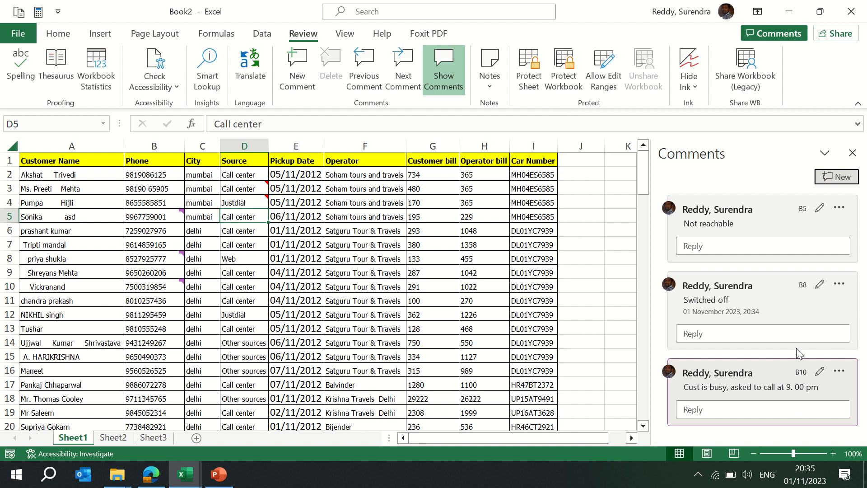
left_click(850, 182)
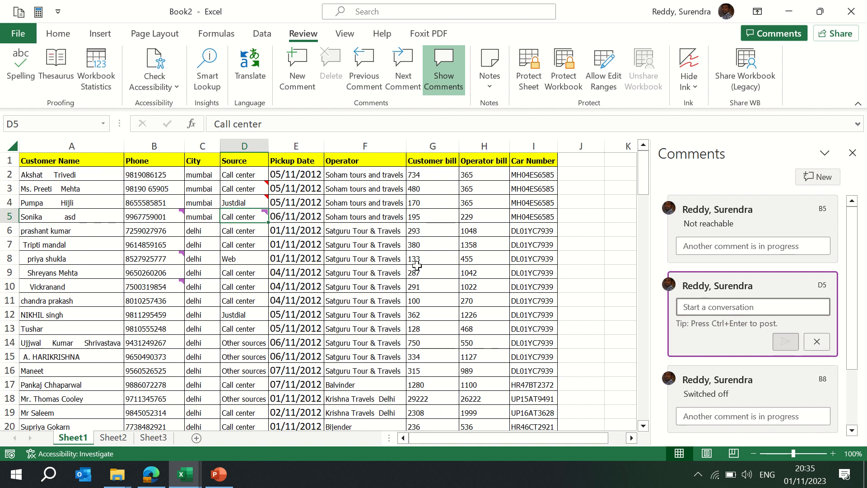
left_click(359, 206)
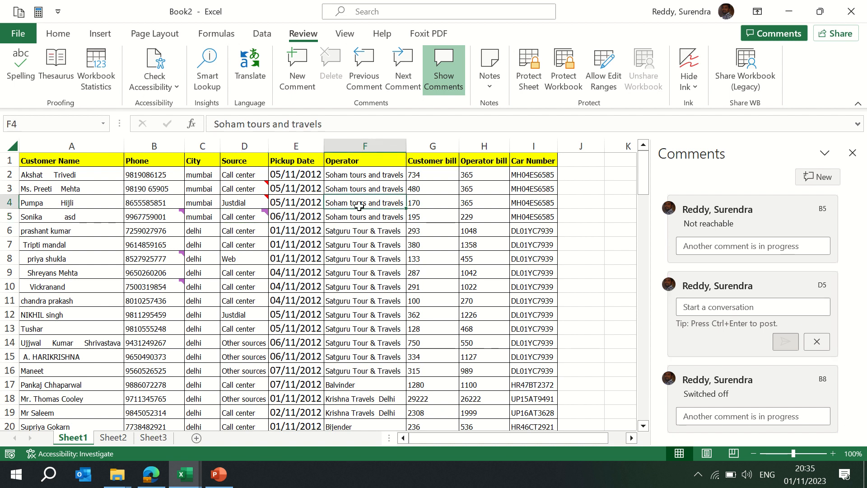
left_click(429, 200)
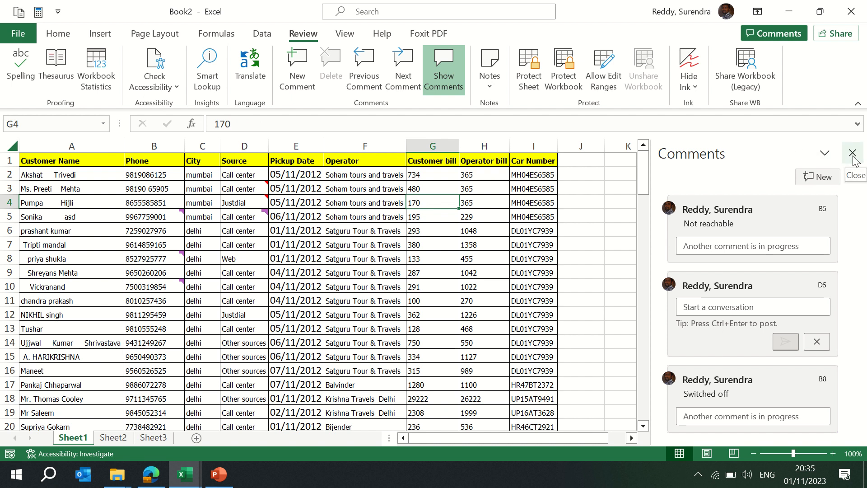
left_click(816, 341)
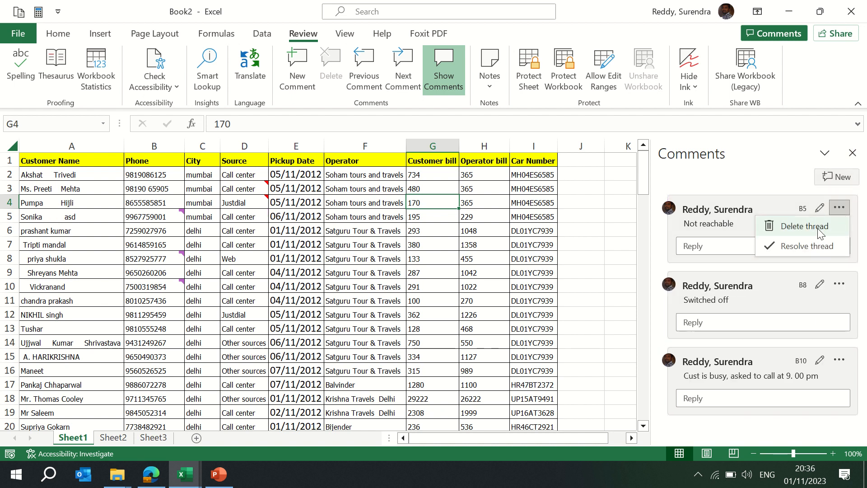
- Delete the comment threads on cells B5 and B8, resolving the B8 thread before deleting it
left_click(821, 231)
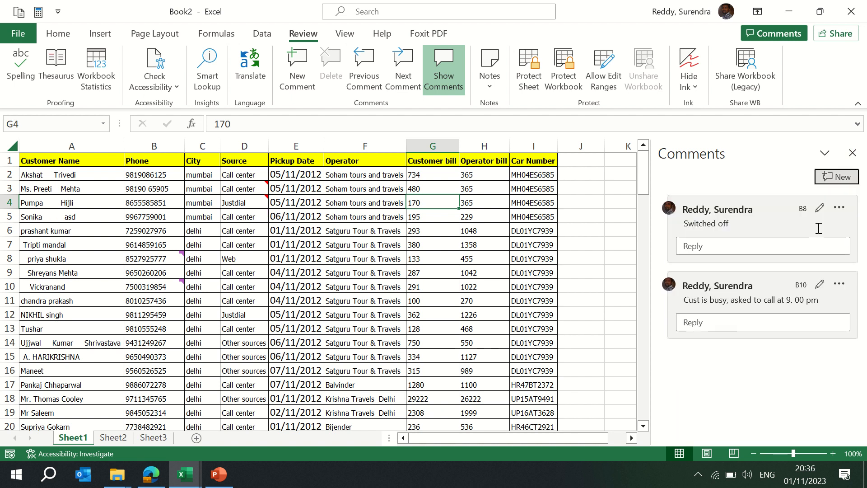
left_click(839, 209)
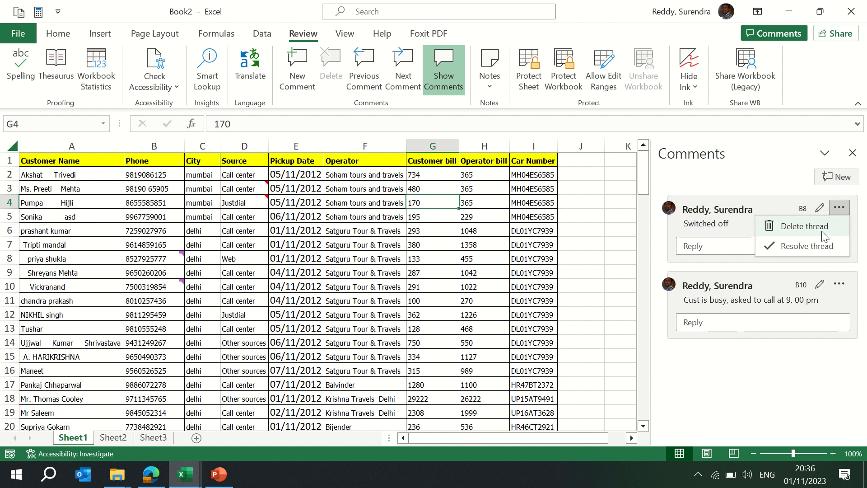
left_click(819, 248)
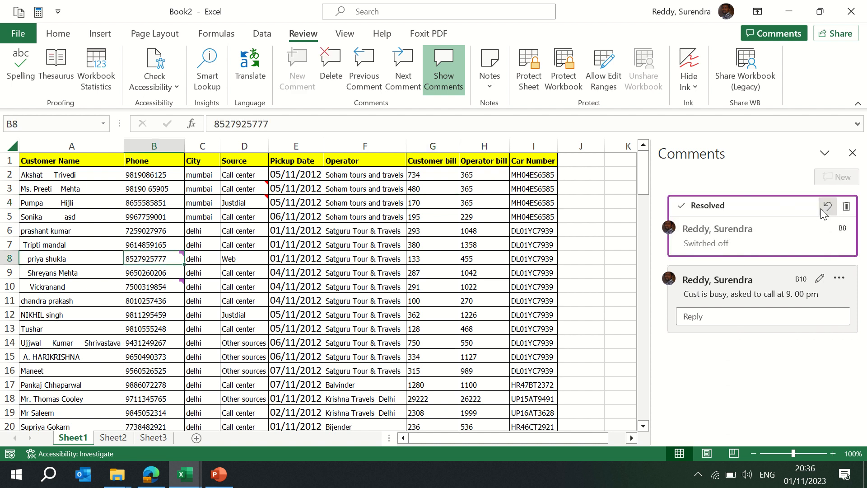
left_click(847, 207)
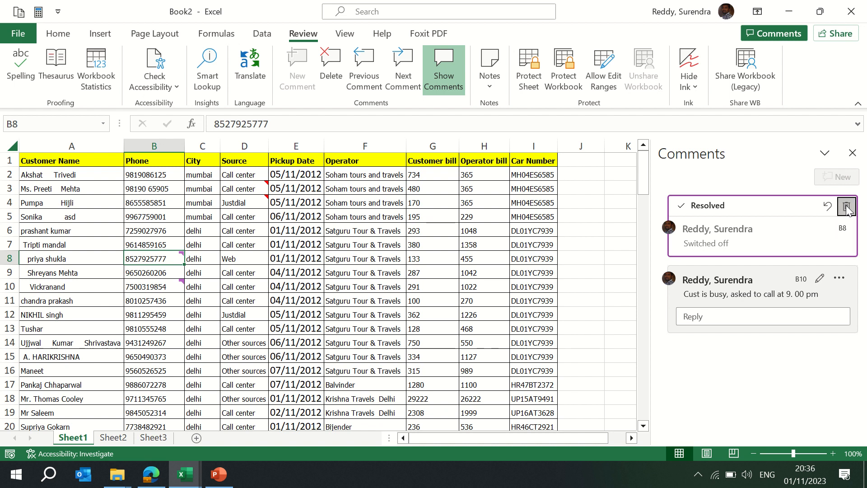
- Resolve and reopen the comment thread on cell B10, then close the comments pane
left_click(839, 207)
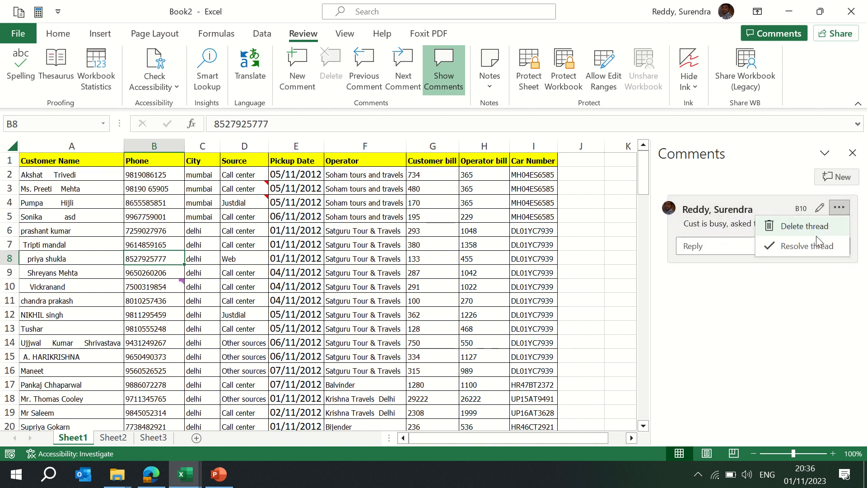
left_click(817, 243)
left_click(827, 209)
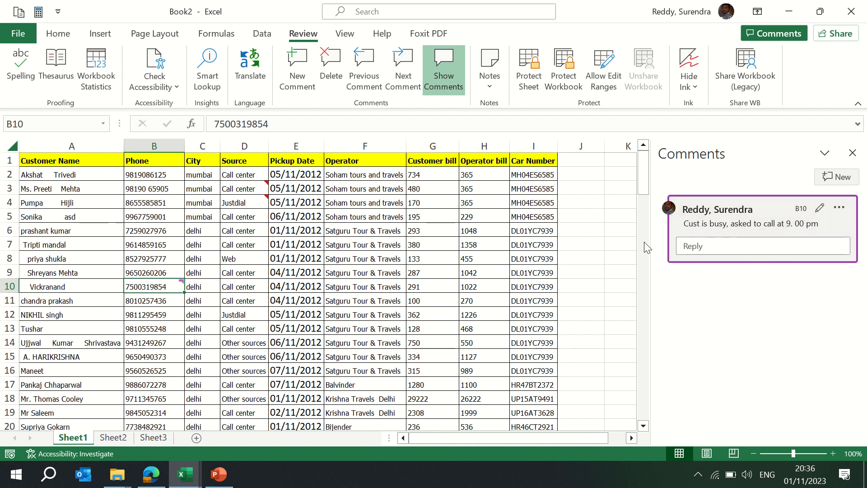
left_click(852, 152)
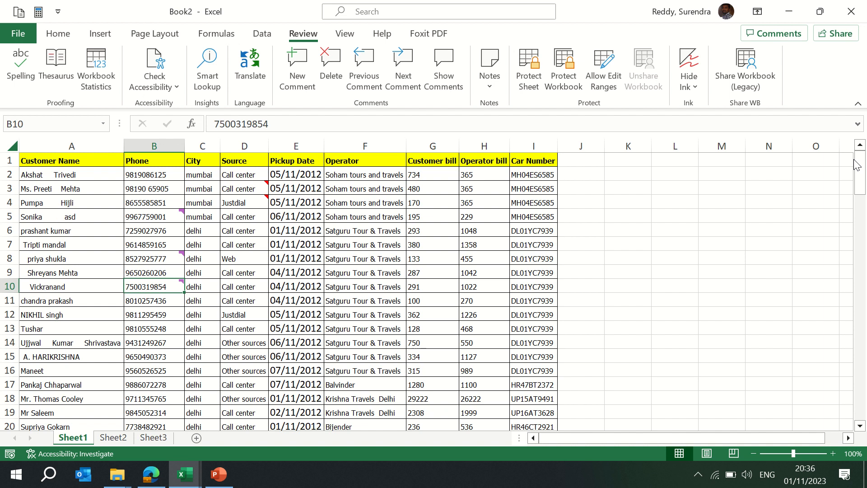
- Delete the remaining comment on cell B5 and open the Notes menu to view its options
left_click(311, 246)
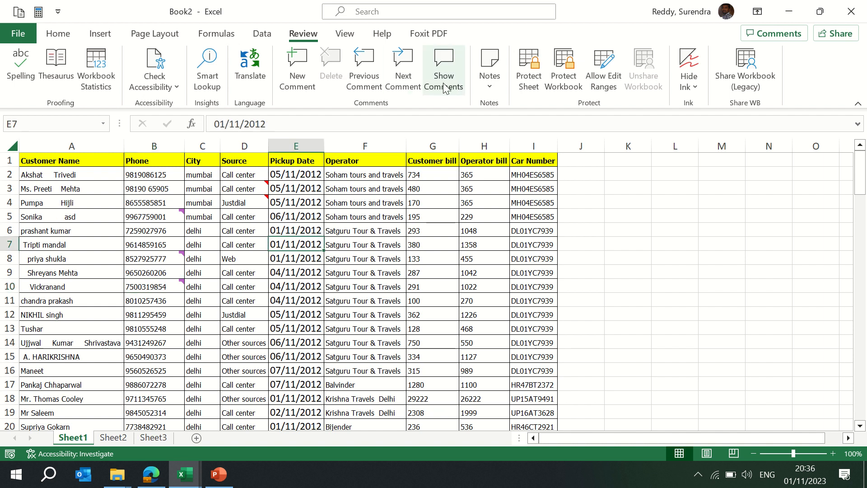
left_click(165, 216)
left_click(329, 67)
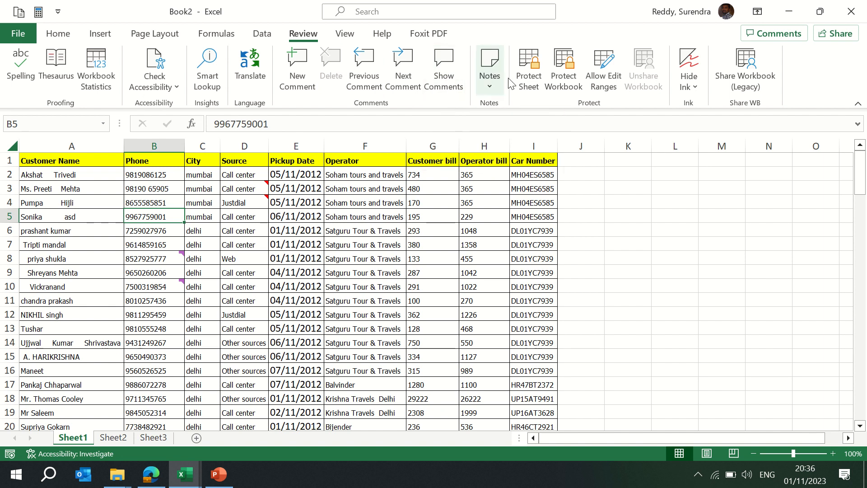
left_click(491, 83)
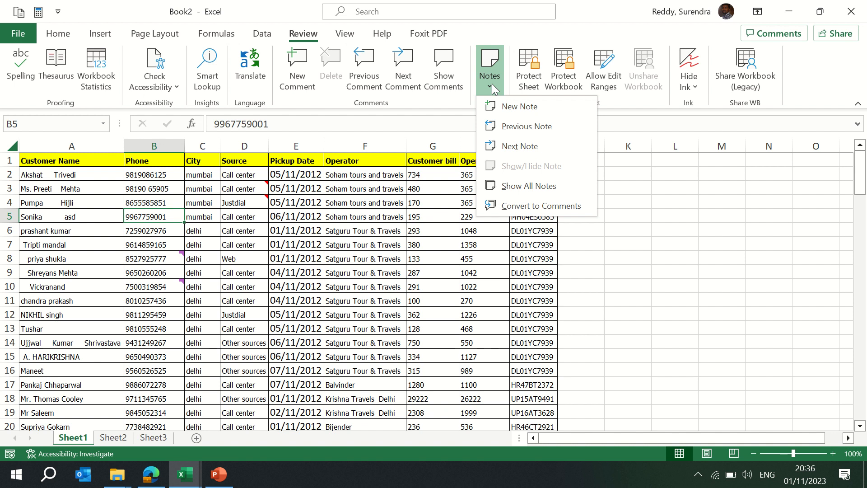
left_click(359, 251)
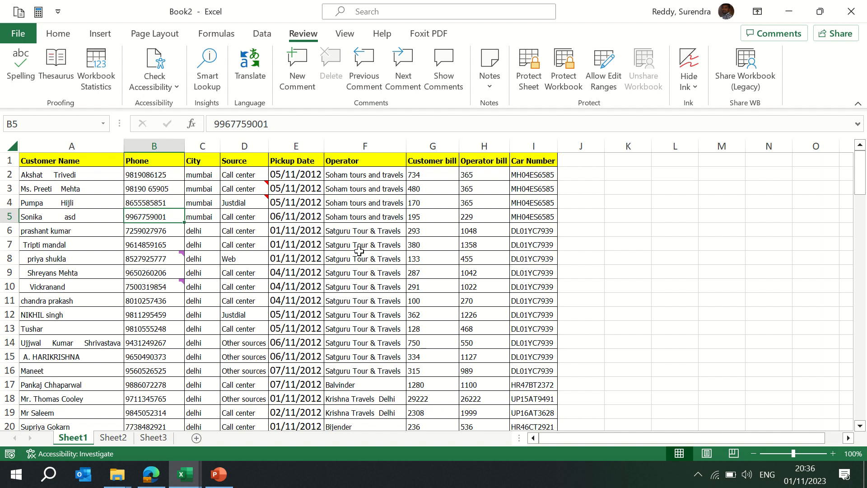
- On Sheet2, enter two first names in cells A1 and A2
left_click(109, 437)
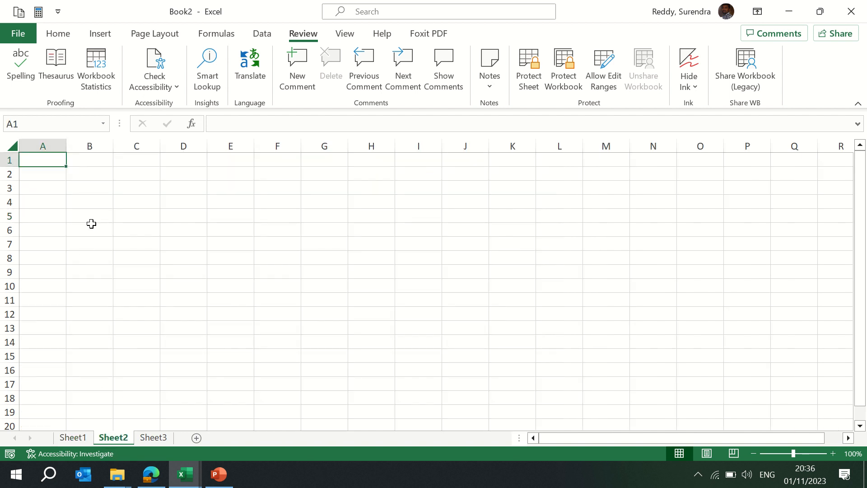
type("Surendra")
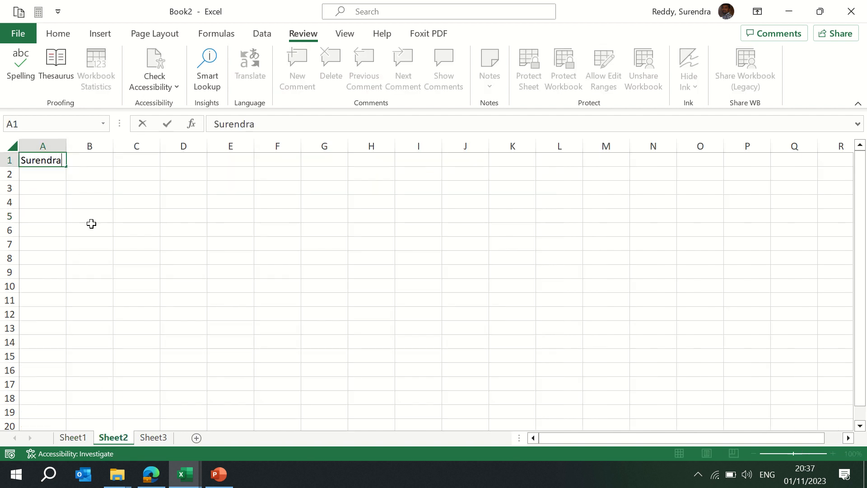
key("Return")
type("Shan")
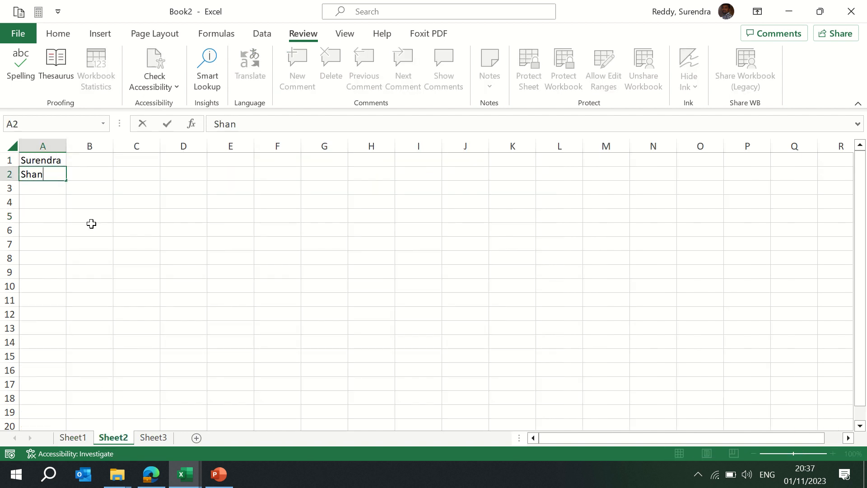
type("vitha")
key("Return")
- Add a new note to cell A1 and clear its default author text
key("ctrl+Home")
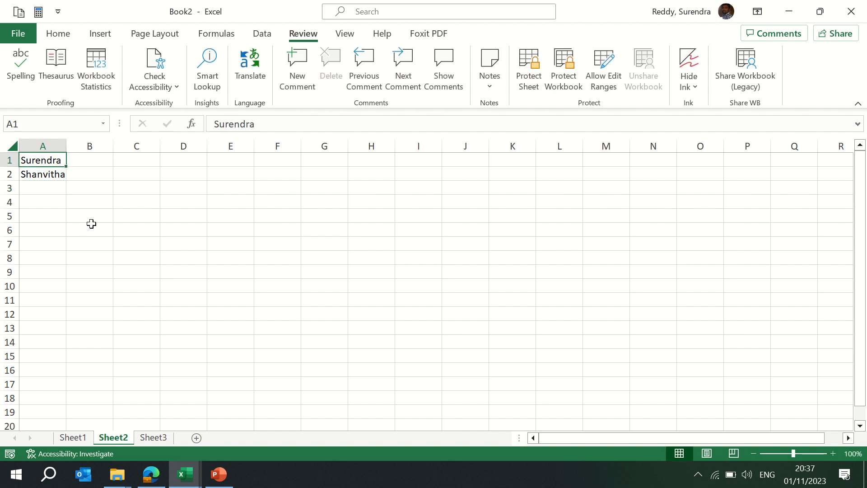
key("ctrl+space")
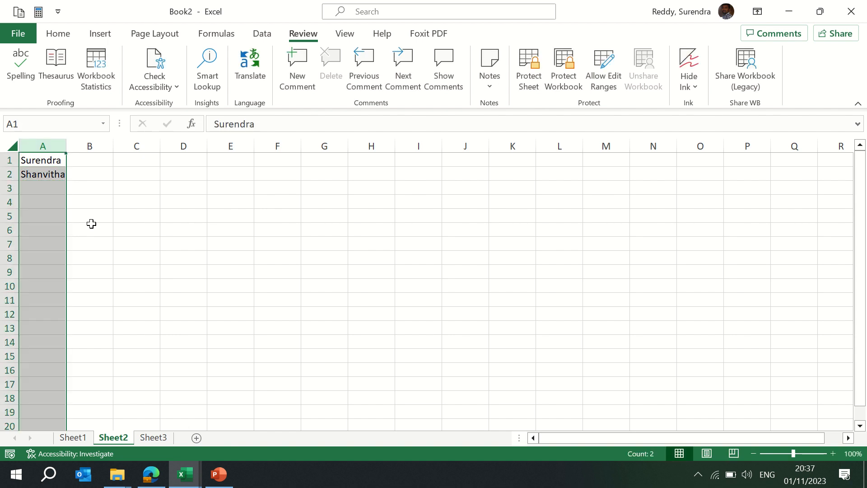
key("ctrl+Home")
left_click(48, 175)
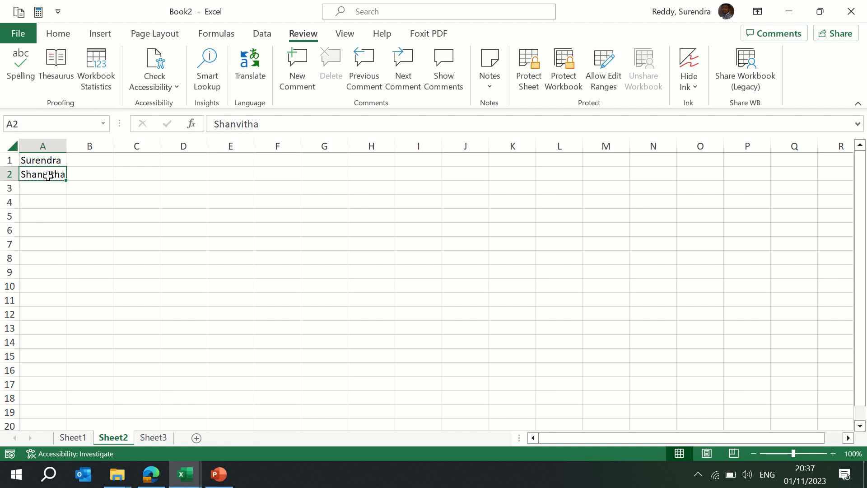
key("ctrl+Home")
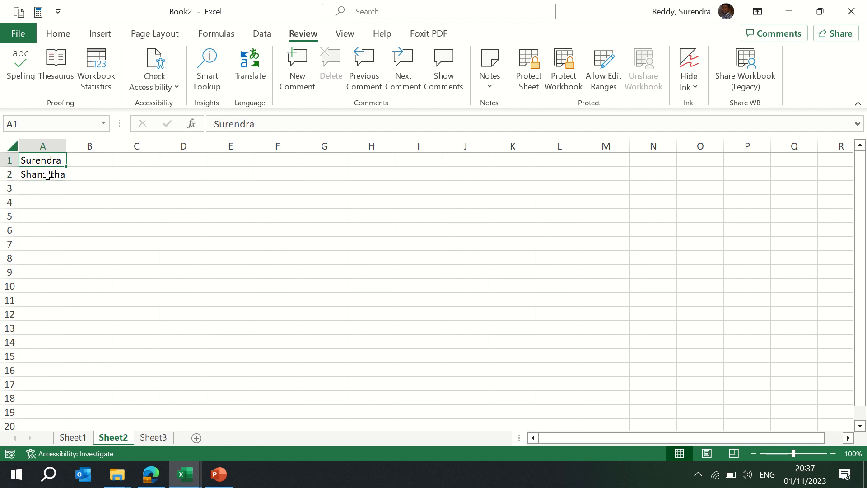
left_click(489, 90)
left_click(523, 106)
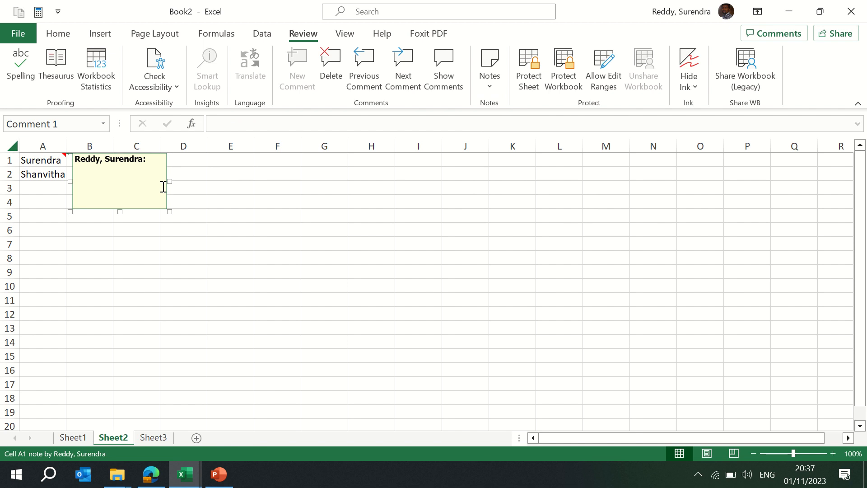
left_click(149, 166)
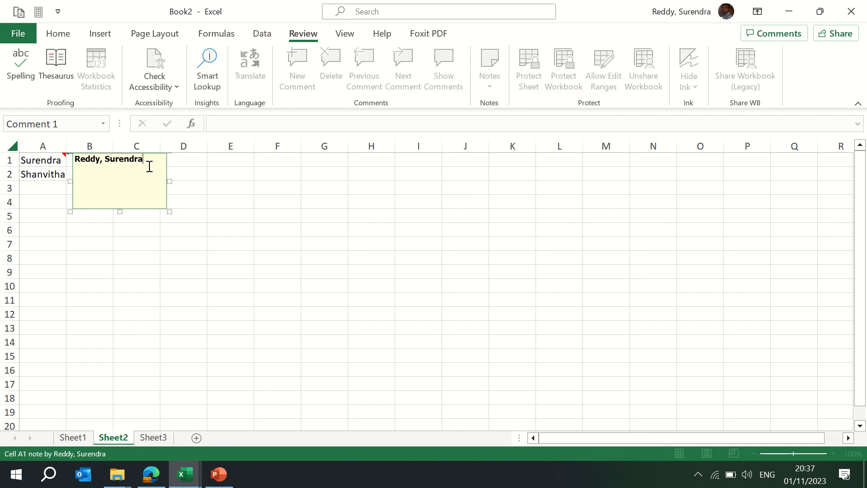
key("BackSpace")
key("BackSpace")
key("BackSpace")
key("BackSpace")
key("BackSpace")
key("BackSpace")
key("BackSpace")
key("BackSpace")
key("BackSpace")
key("BackSpace")
key("BackSpace")
key("BackSpace")
key("BackSpace")
key("BackSpace")
key("BackSpace")
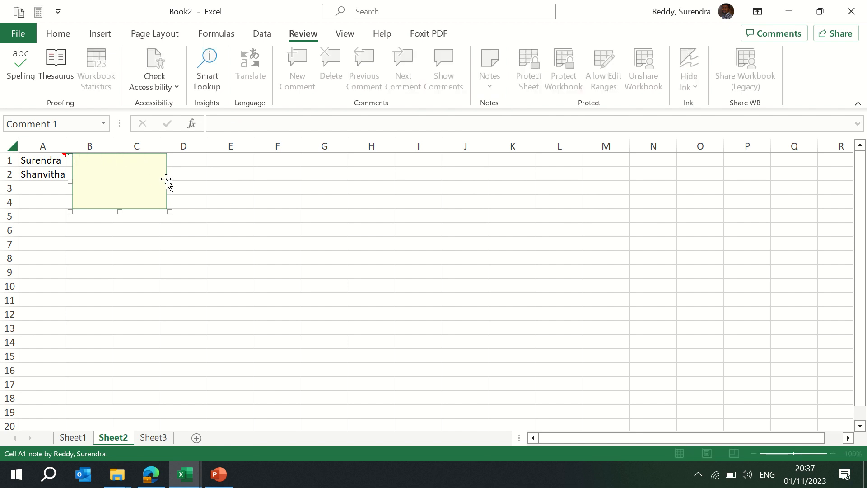
- Format the note on cell A1 with a yellow fill colour
right_click(167, 180)
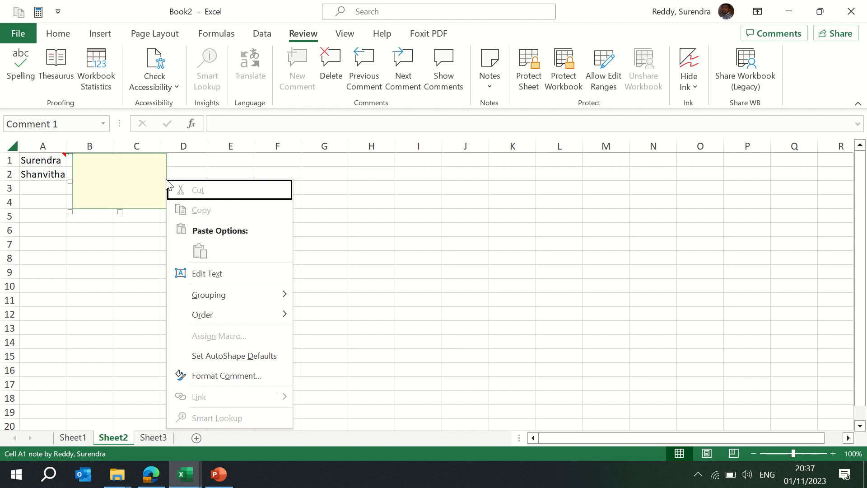
key("Escape")
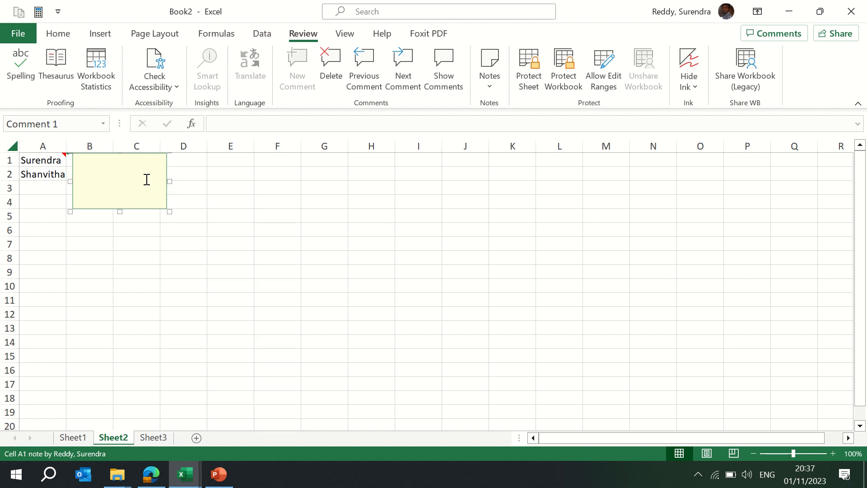
right_click(166, 165)
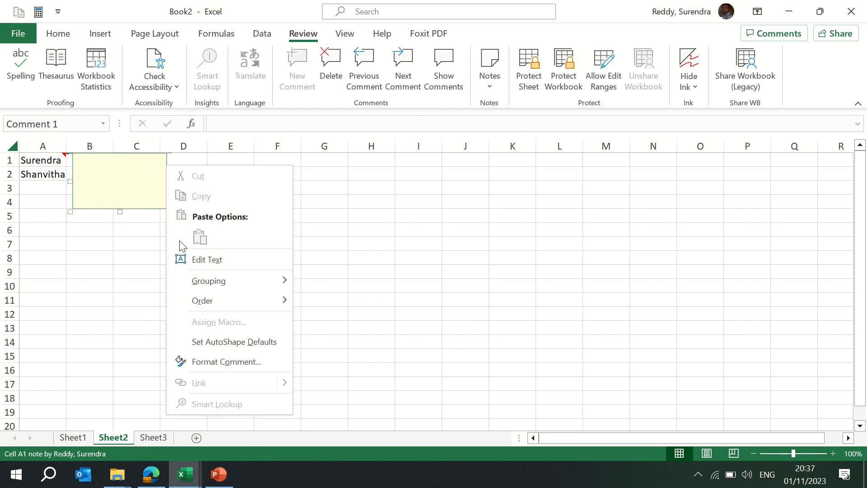
left_click(219, 367)
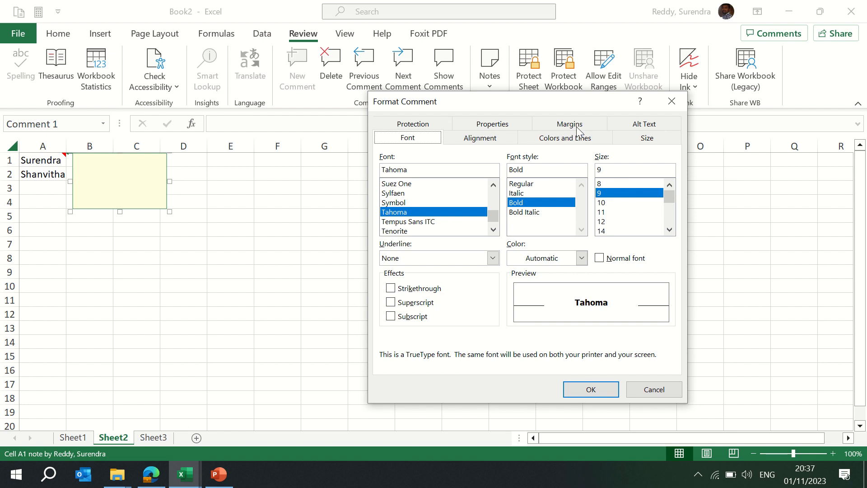
left_click(576, 144)
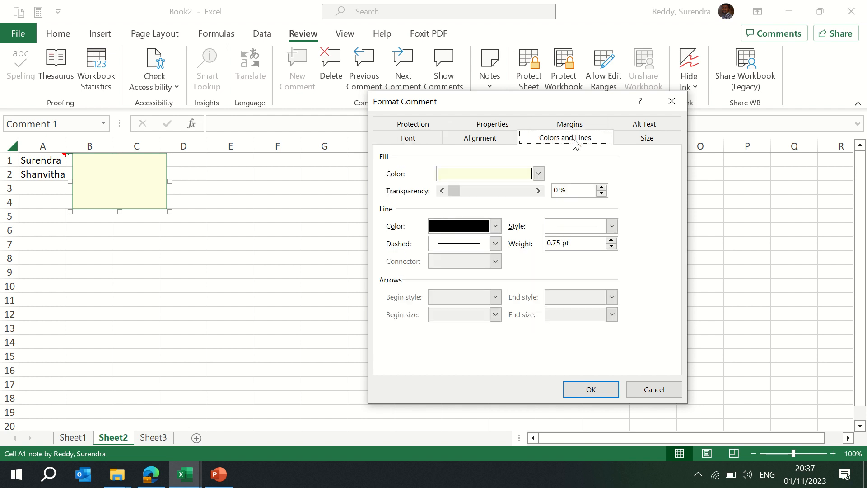
left_click(538, 174)
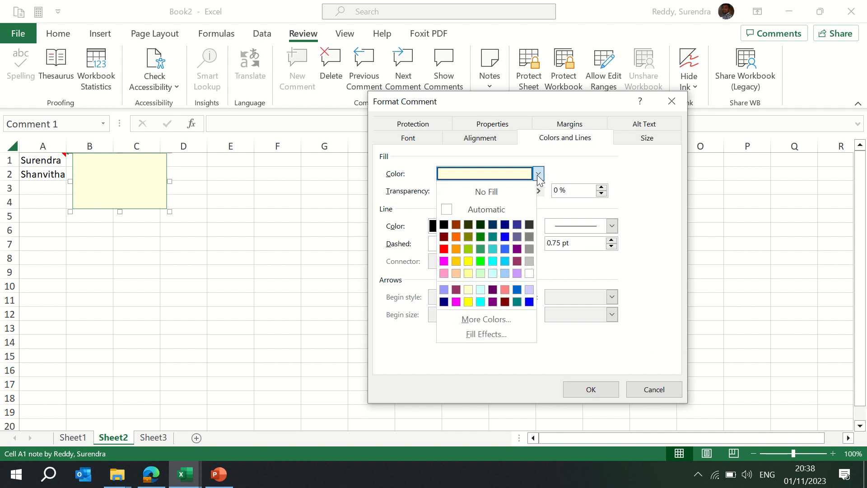
left_click(468, 261)
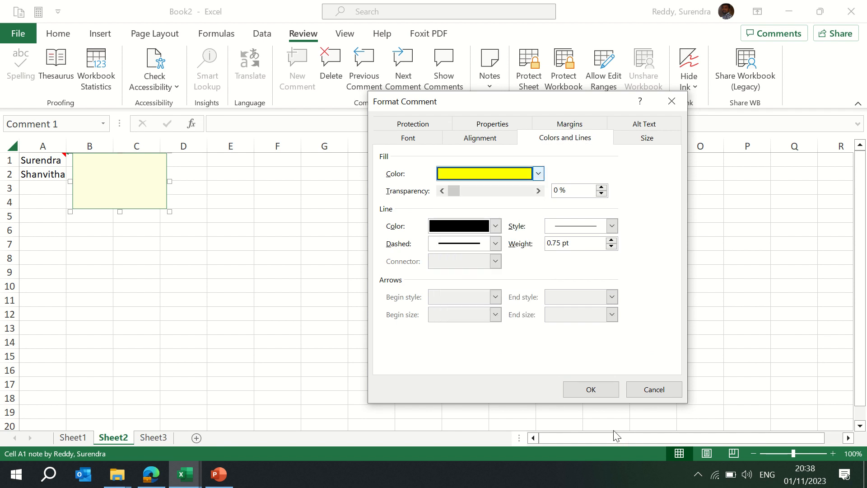
left_click(592, 389)
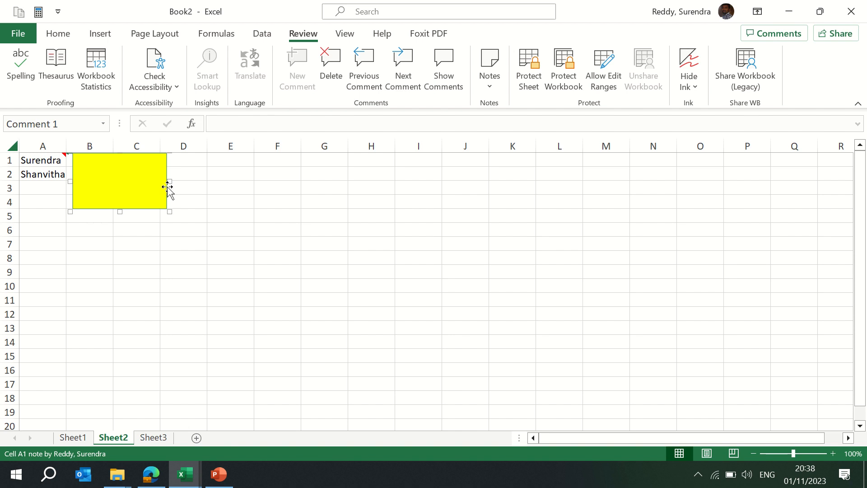
- Open the fill effects for the note on cell A1 and look through the texture, pattern and picture options
right_click(167, 187)
left_click(223, 383)
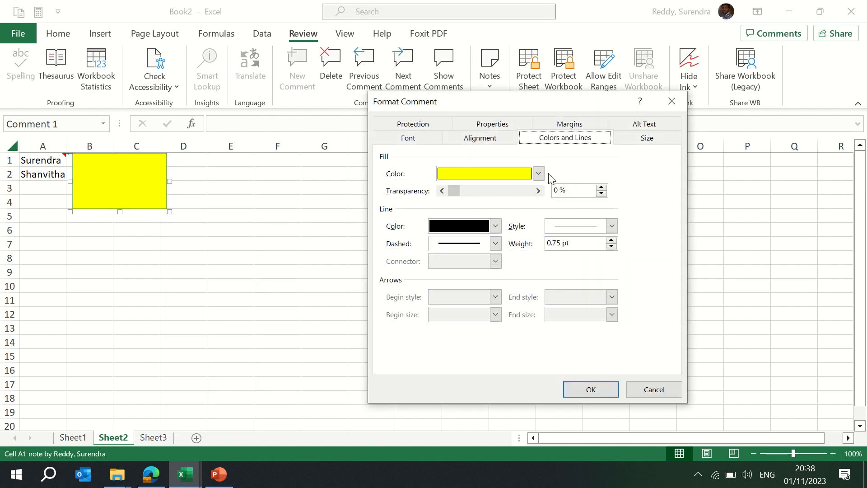
left_click(538, 174)
left_click(538, 174)
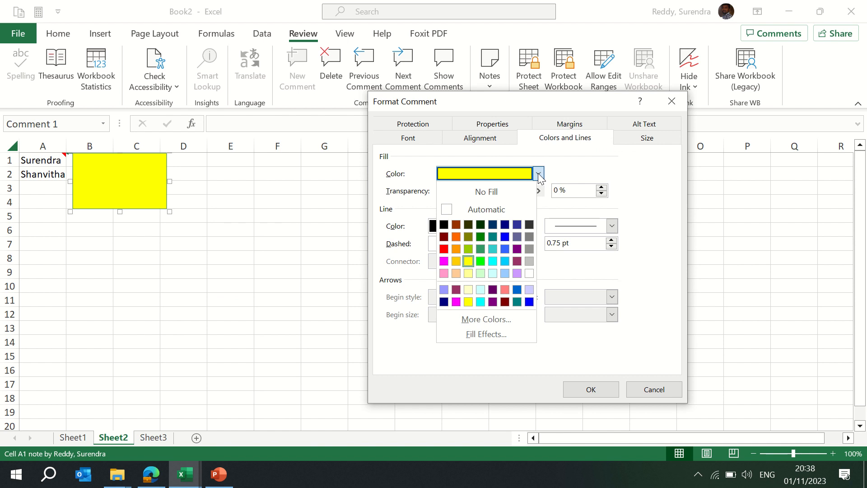
left_click(485, 335)
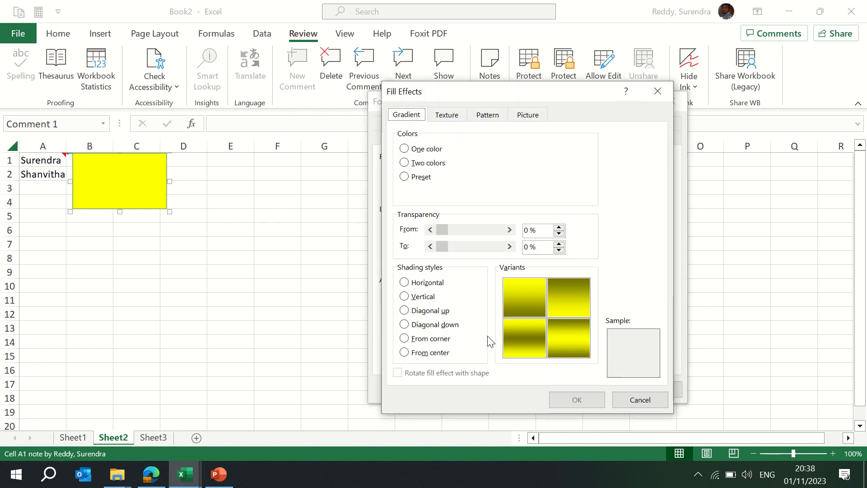
left_click(446, 118)
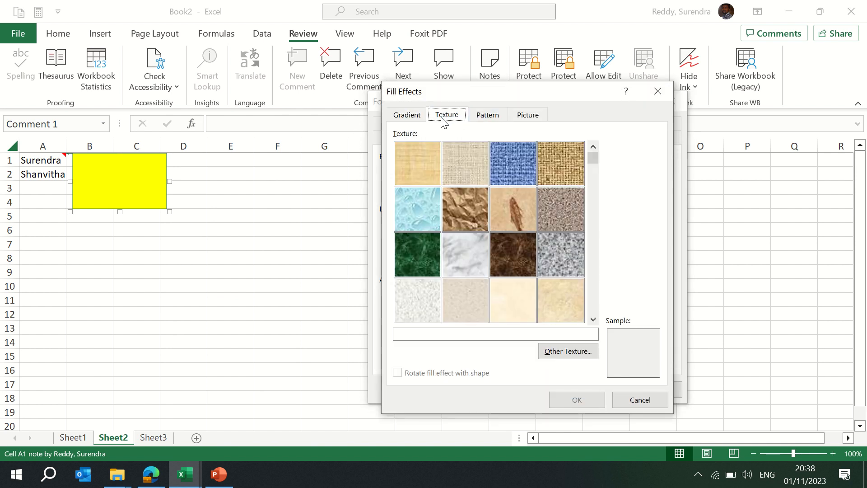
left_click(483, 119)
left_click(532, 116)
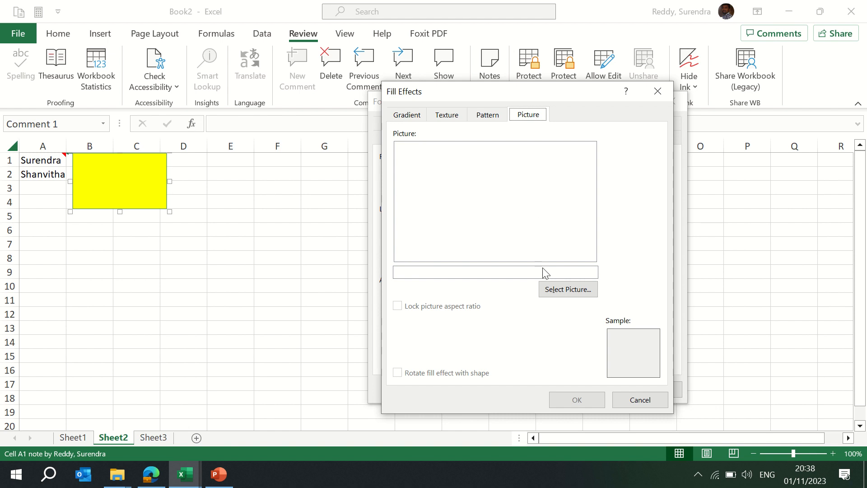
- Fill the note on cell A1 with the picture KSR Pic_FInal.jpg from the Pictures folder, locking its aspect ratio
left_click(560, 291)
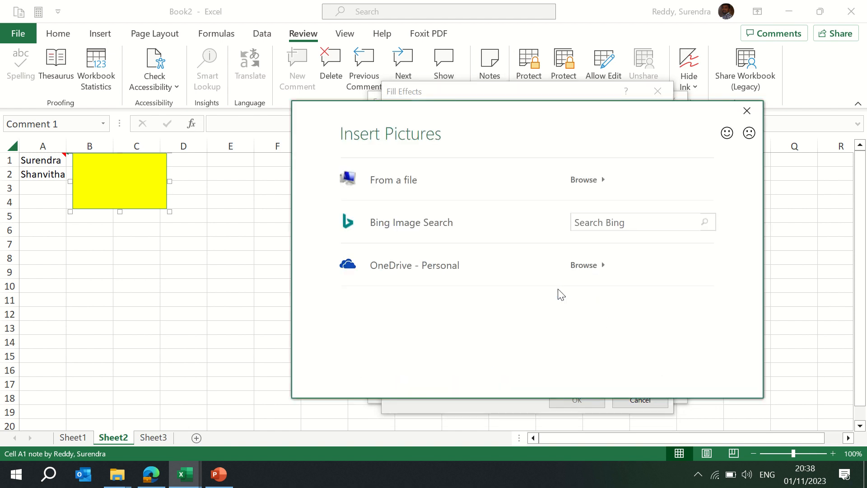
left_click(391, 182)
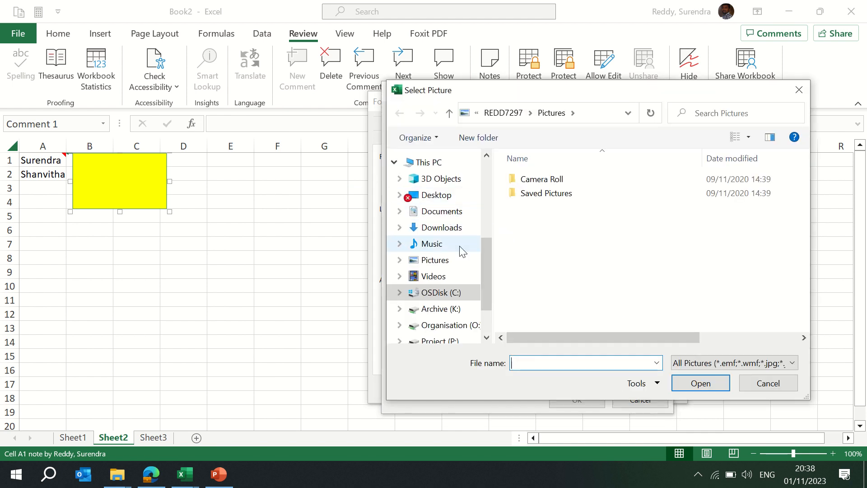
left_click(435, 260)
left_click(539, 280)
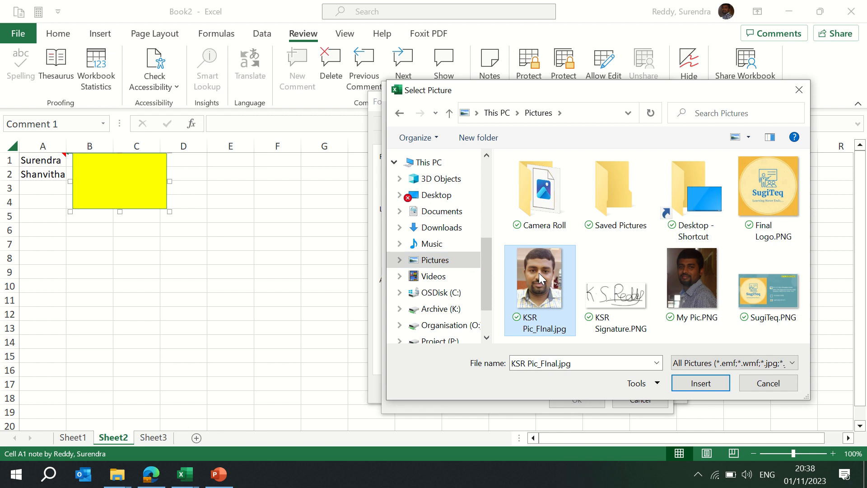
left_click(706, 384)
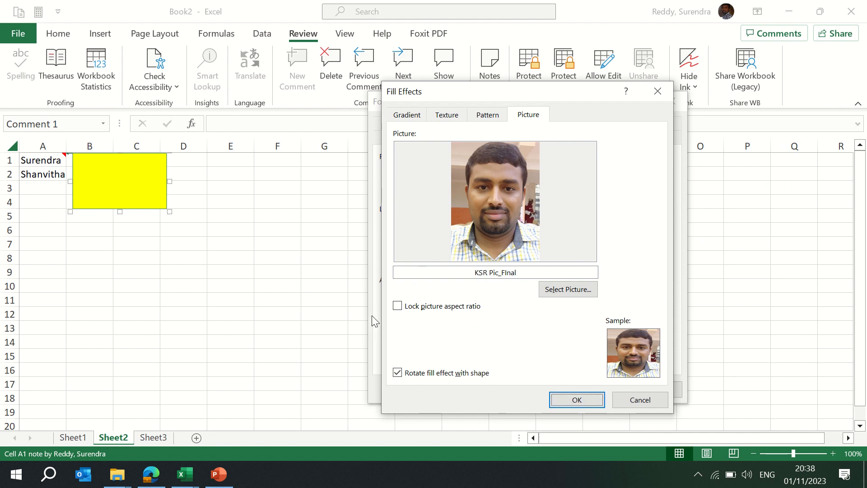
left_click(398, 306)
left_click(580, 401)
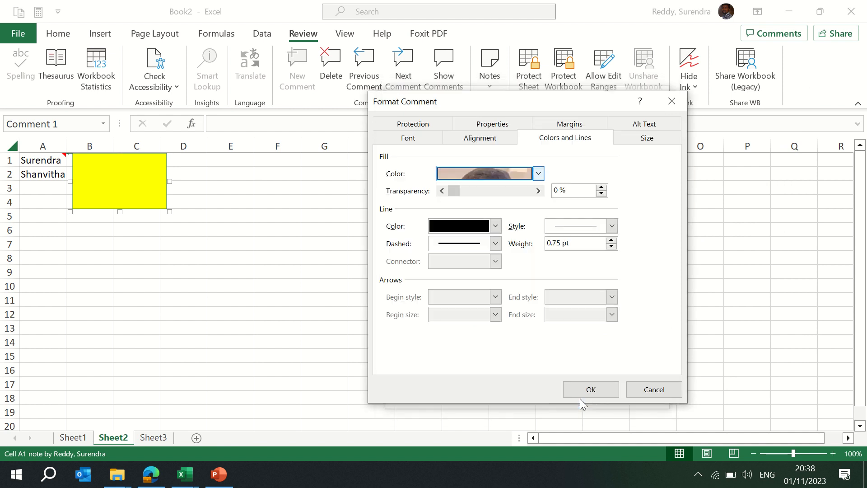
left_click(591, 390)
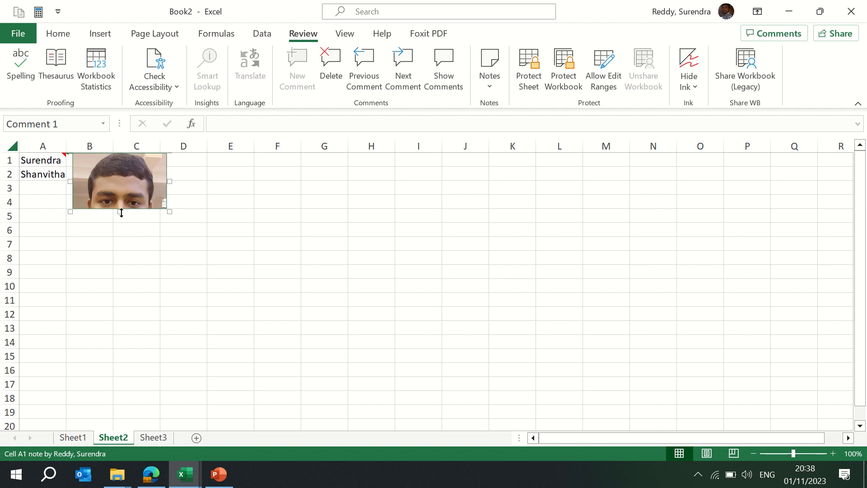
- Deselect the note and point at cell A1 to check its note
left_click_drag(122, 230, 68, 266)
left_click(41, 268)
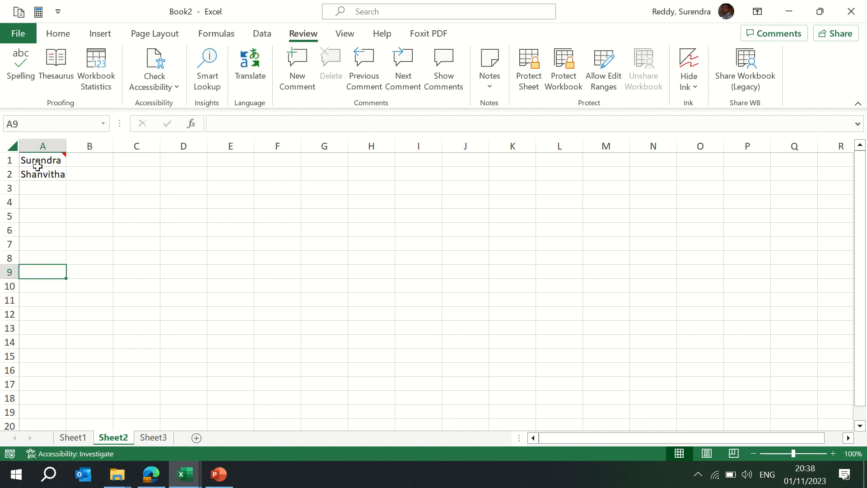
mouse_move(38, 163)
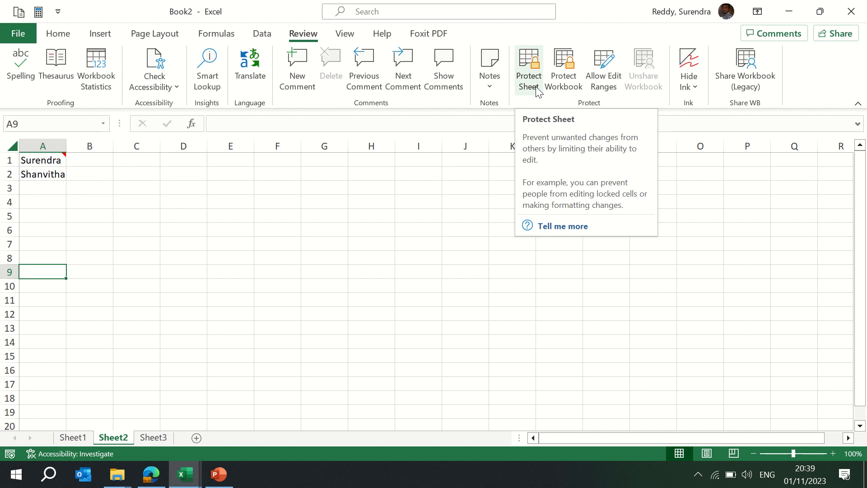
- Copy the pay table from the Sample Data - 2 sheet of the training workbook and paste it into Sheet3 at A1
left_click(151, 437)
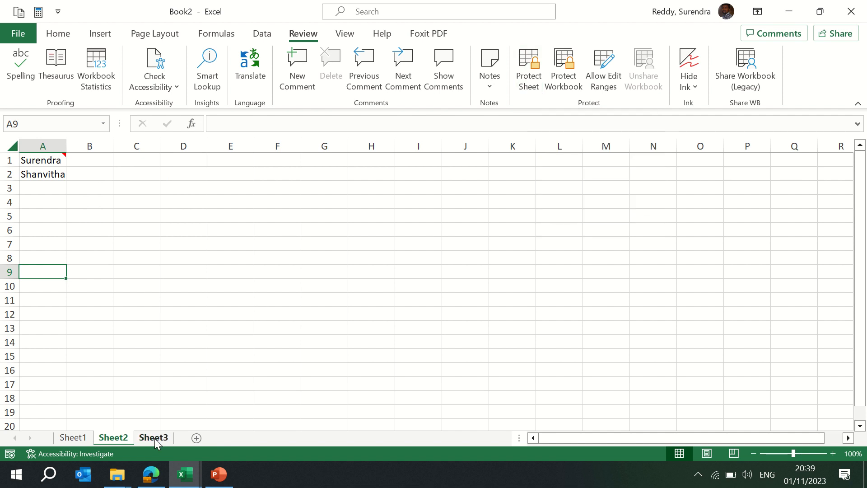
mouse_move(184, 473)
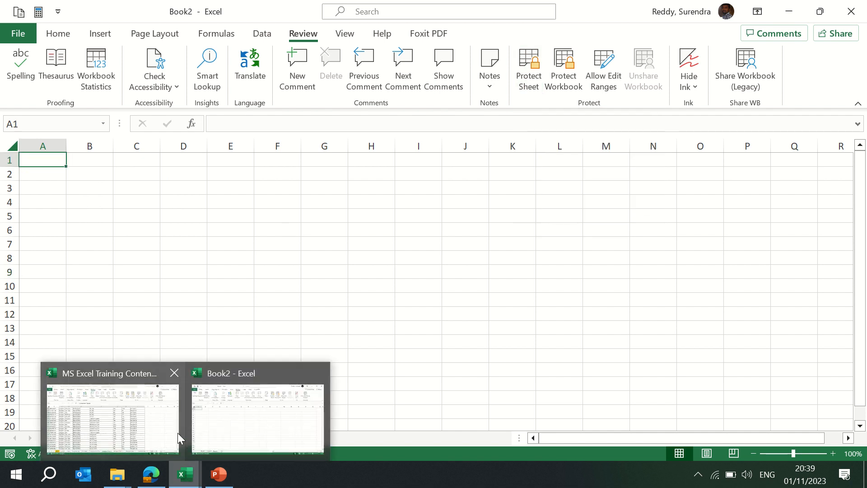
left_click(131, 425)
key("ctrl+Page_Down")
key("ctrl+Page_Down")
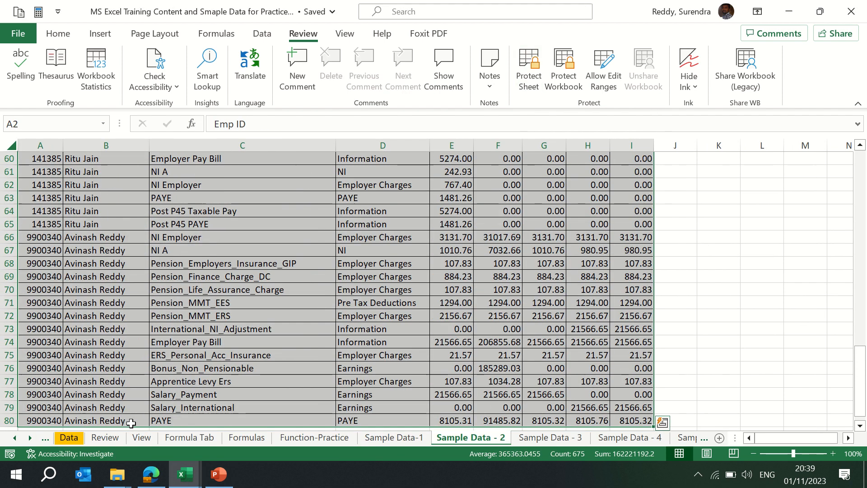
key("ctrl+Page_Up")
key("ctrl+Home")
key("ctrl+shift+Right")
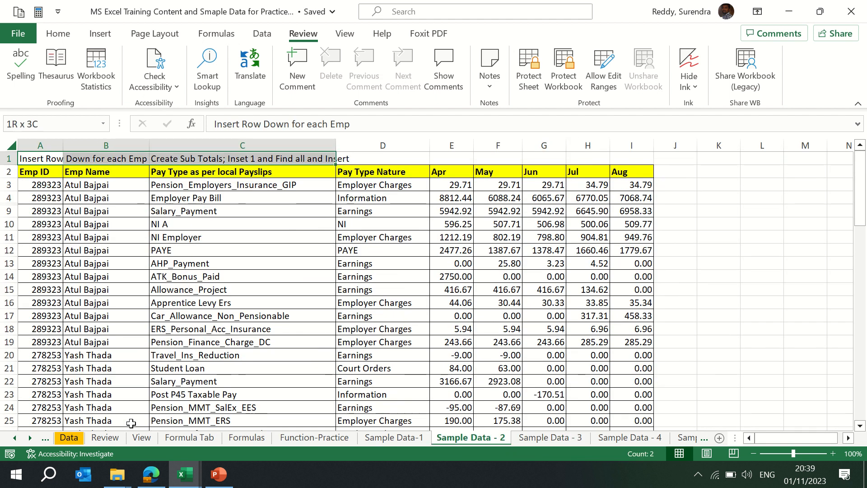
key("Down")
key("ctrl+shift+Right")
key("ctrl+shift+Down")
key("ctrl+c")
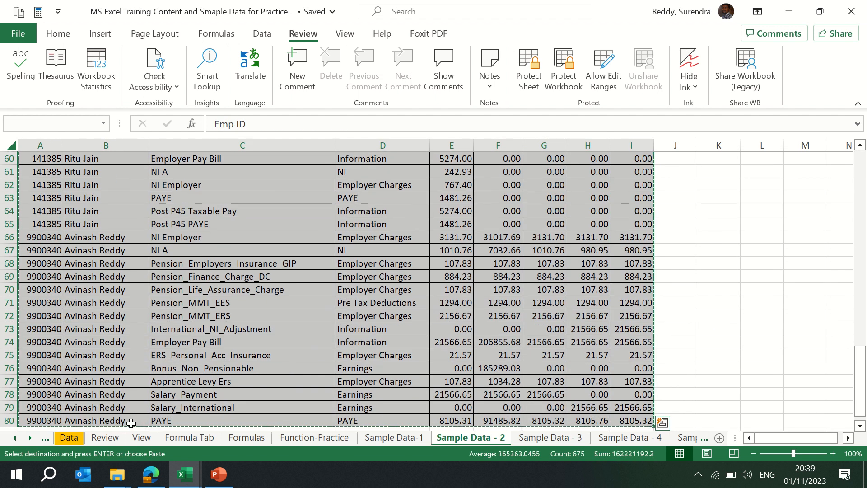
key("alt+Tab")
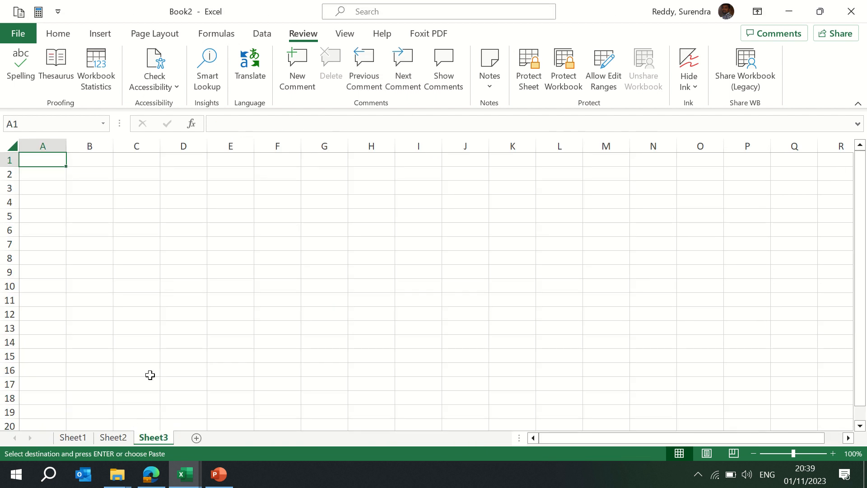
key("Return")
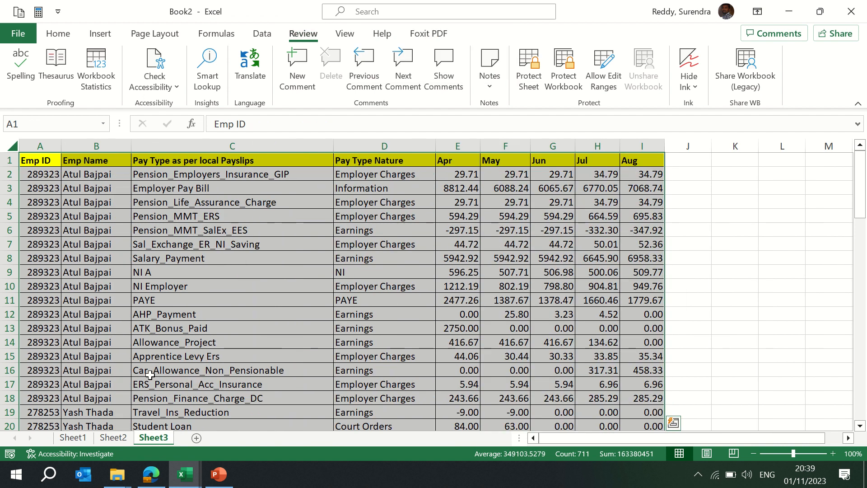
- Add the month header Sep in cell J1 next to the Aug column
key("ctrl+Right")
key("Right")
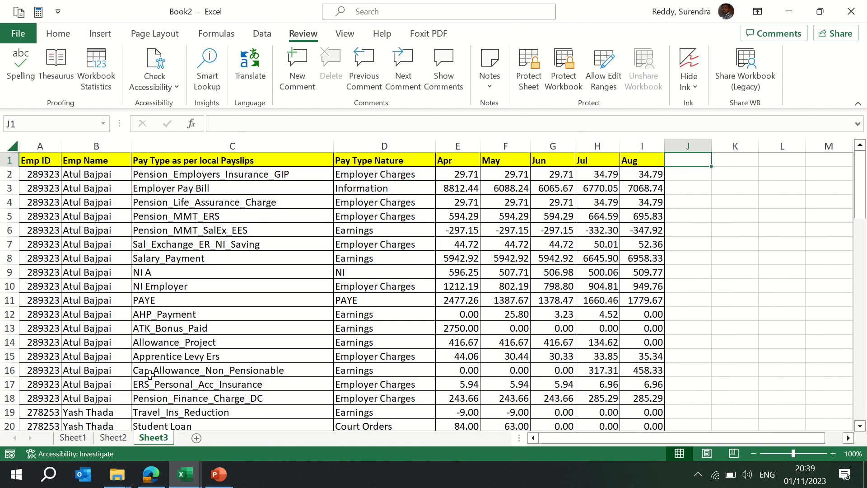
type("Sep")
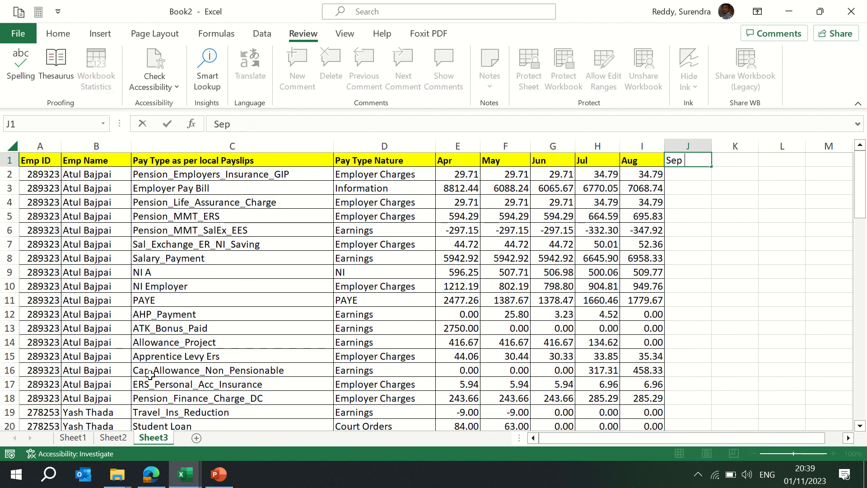
key("Return")
key("Up")
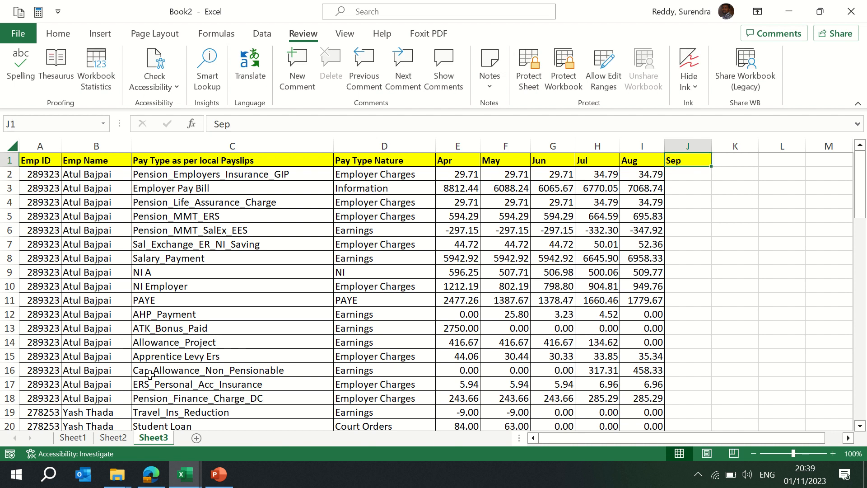
- Apply all borders to column J from the Sep header down to the table's last row
key("Down")
key("Left")
key("ctrl+Down")
key("Right")
key("ctrl+shift+Up")
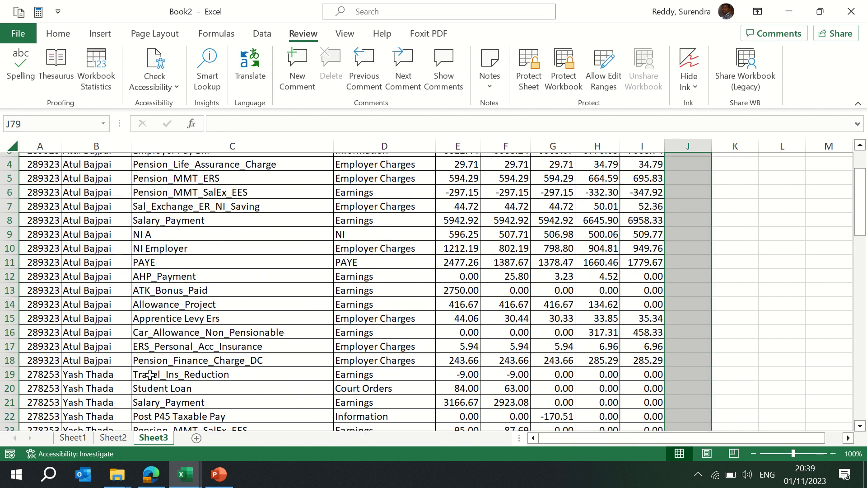
key("shift+Down")
key("shift+Up")
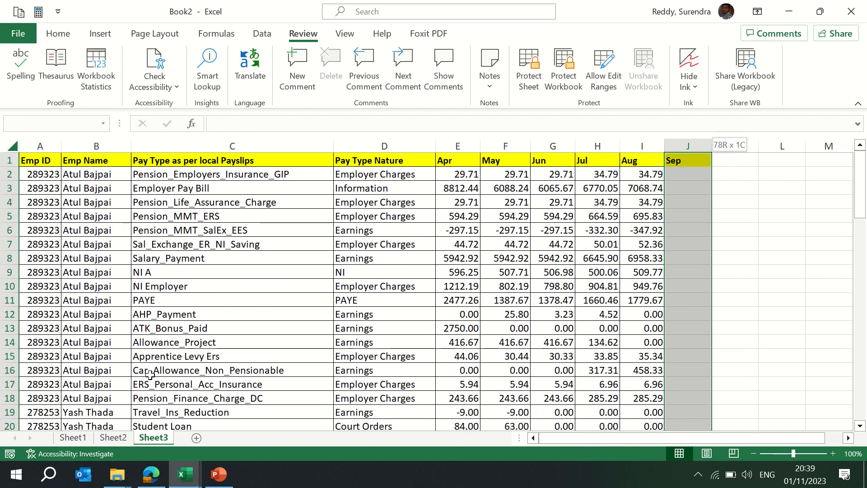
left_click(58, 34)
left_click(188, 80)
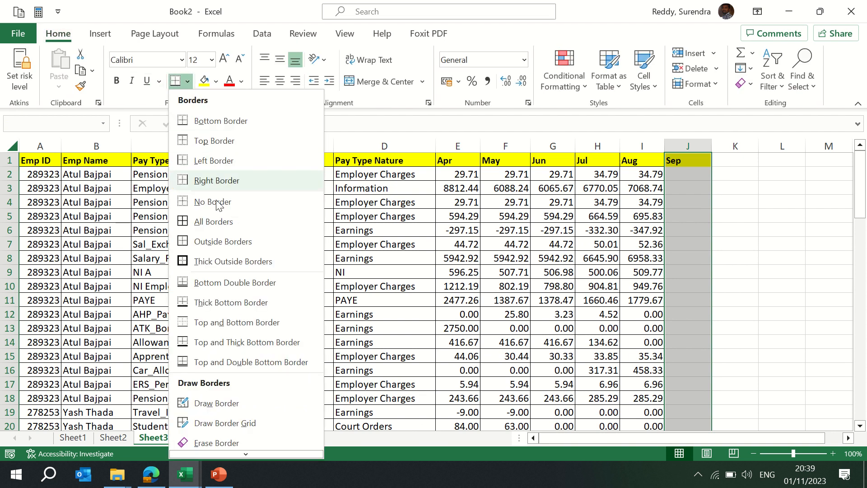
left_click(217, 222)
left_click(604, 222)
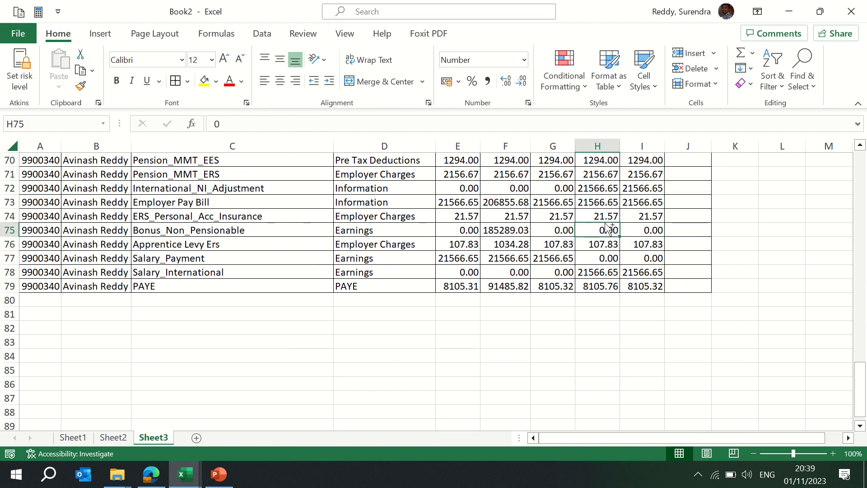
key("ctrl+Up")
key("Down")
key("Right")
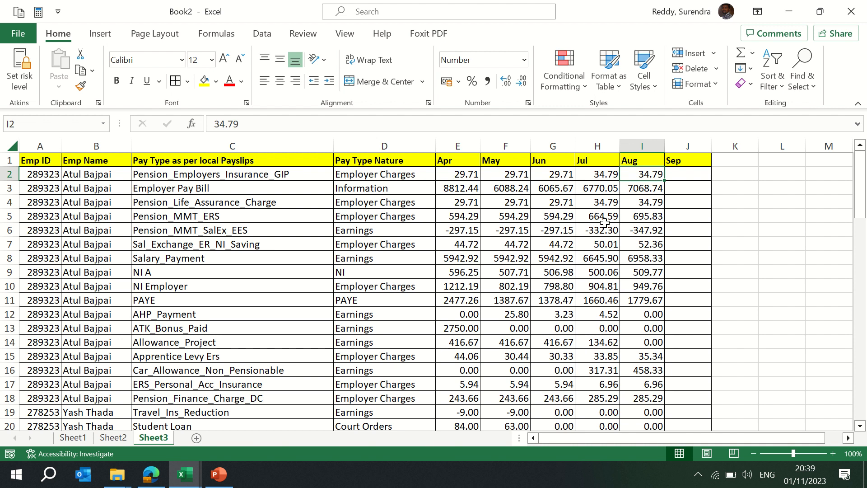
left_click(303, 33)
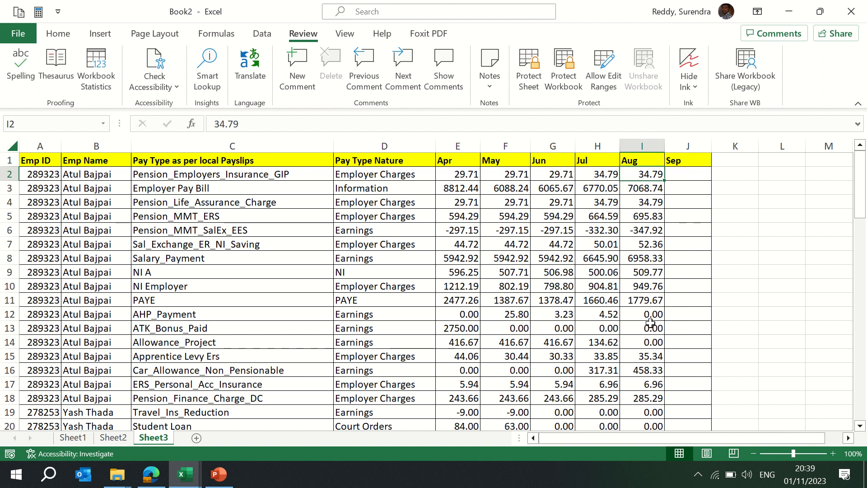
- Select the Sep column's data cells J2 to J79 and unlock them in the cell protection format settings
left_click(686, 174)
key("Left")
key("ctrl+Down")
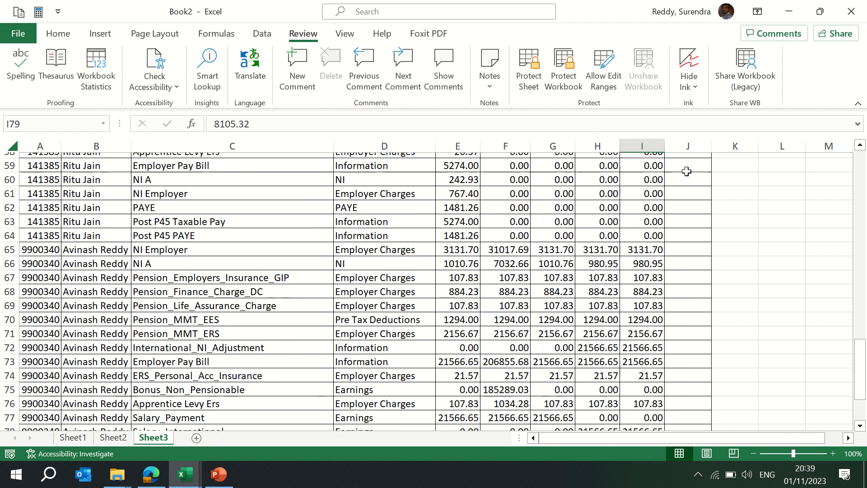
key("Right")
key("ctrl+shift+Up")
key("shift+Down")
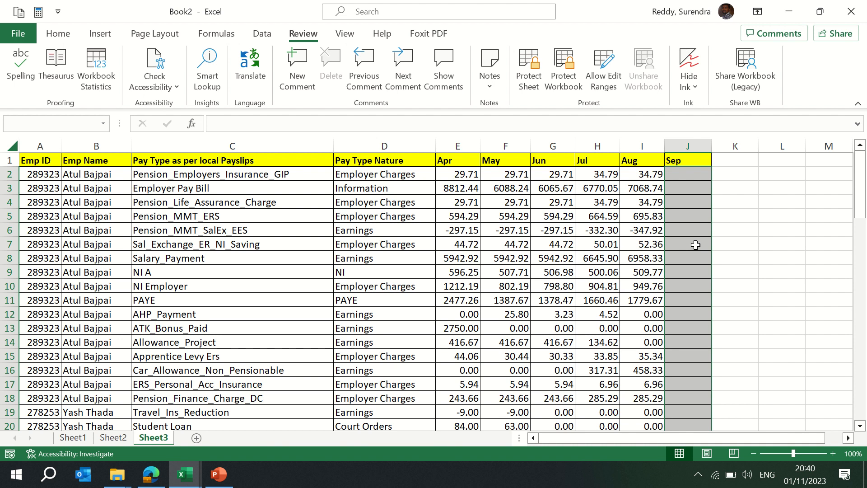
scroll(696, 245, "down", 20)
key("ctrl+1")
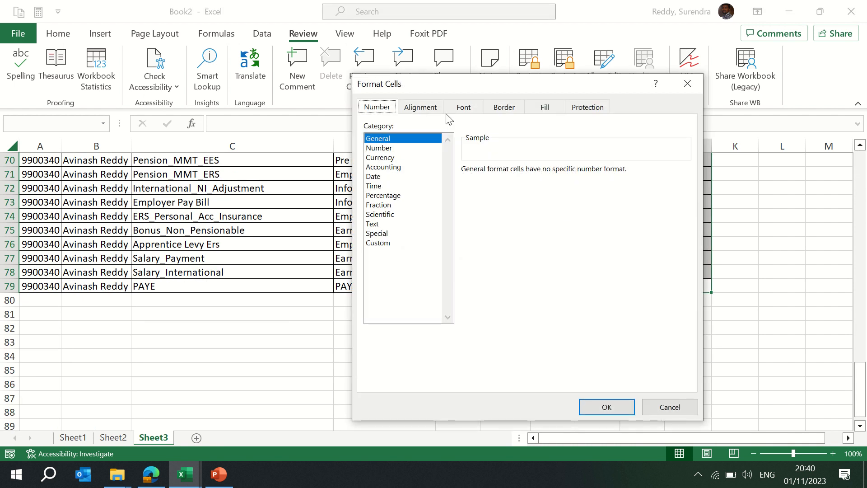
left_click_drag(467, 88, 391, 90)
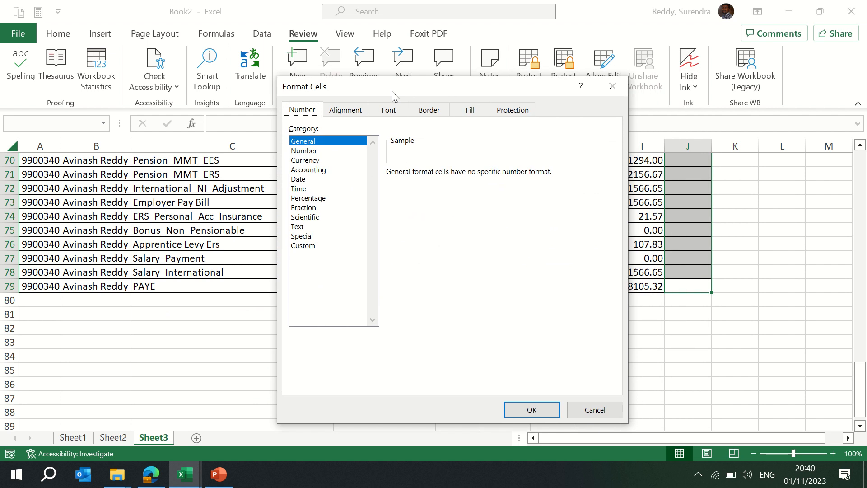
left_click(519, 112)
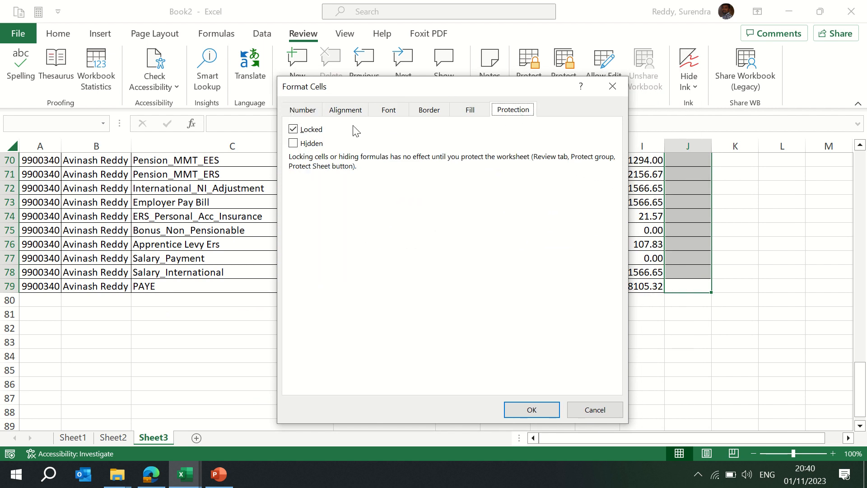
left_click(293, 130)
left_click(531, 409)
- Protect the sheet with a password, entering it again to confirm
left_click(528, 74)
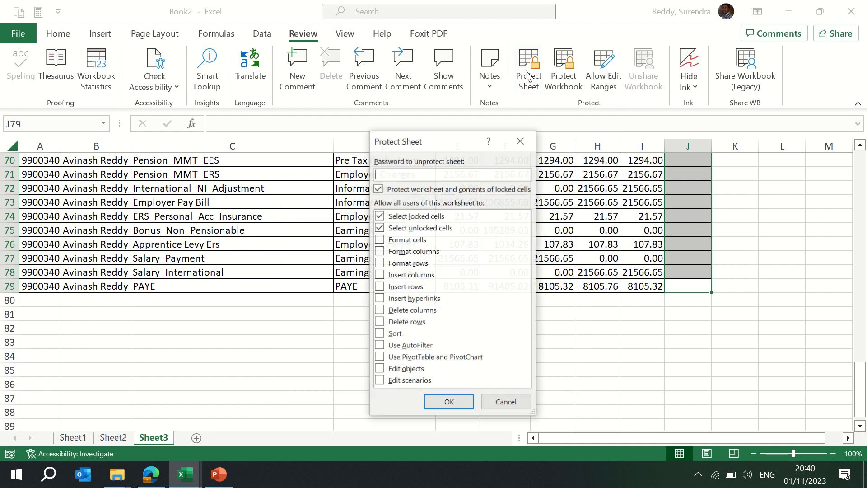
type("123")
key("Return")
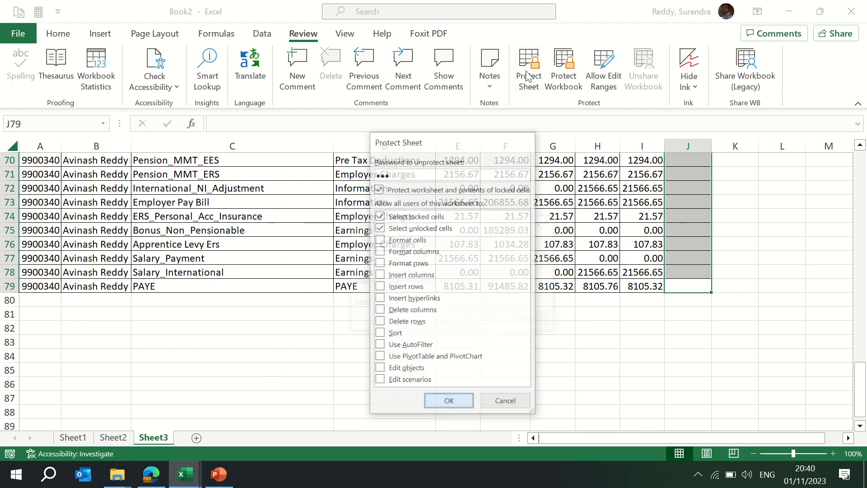
type("123")
key("Return")
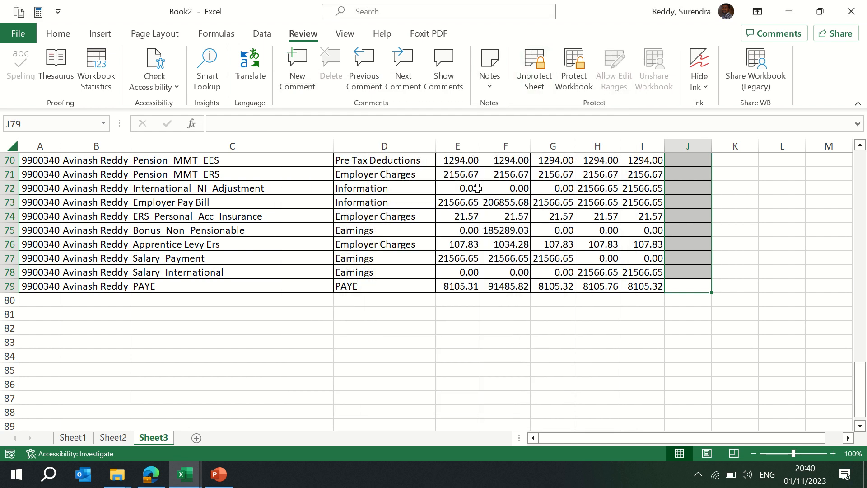
- Enter 345 in the unlocked cell J2 under Sep
left_click(404, 270)
key("ctrl+Up")
key("Down")
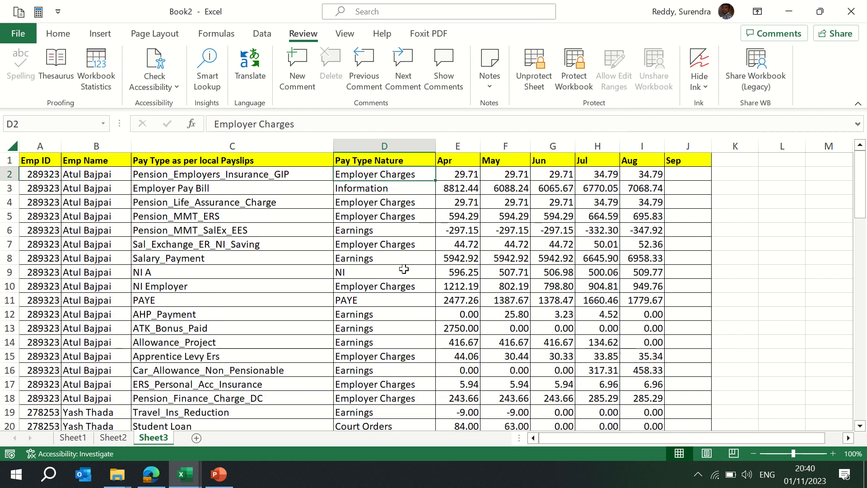
key("Down")
key("Right")
key("Right")
key("Right")
key("Right")
key("Right")
key("Right")
key("Up")
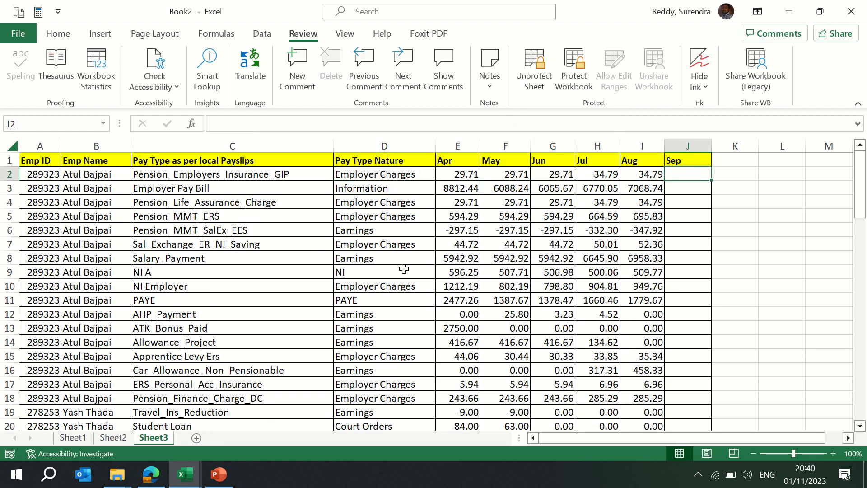
type("345")
key("Return")
- Try to delete the values in locked cells I2, H3 and K3 on the protected sheet
key("Up")
key("Left")
key("Delete")
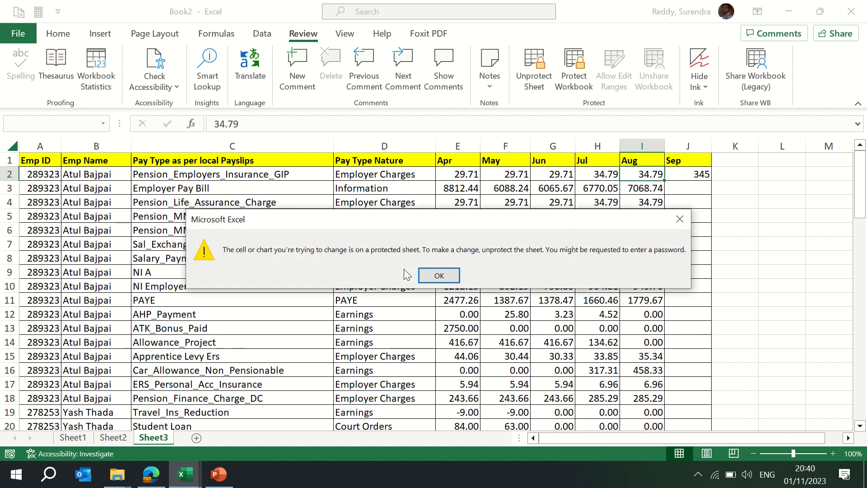
key("Return")
key("Down")
key("Left")
key("Delete")
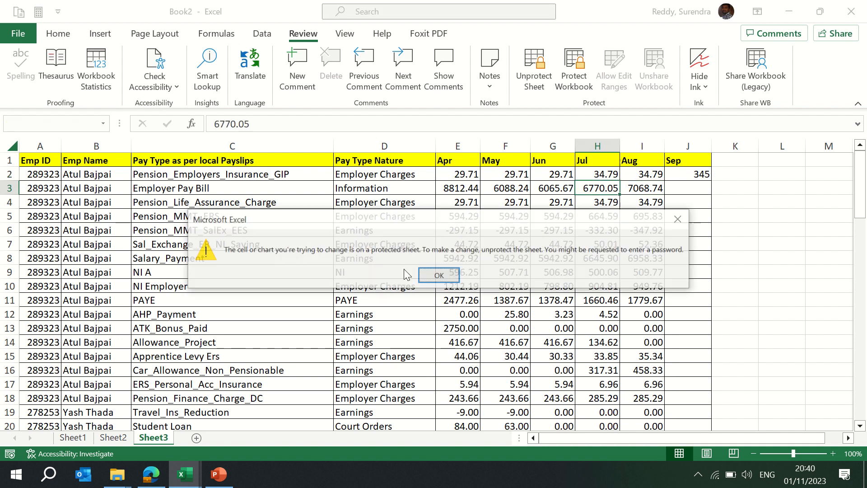
key("Return")
key("Right")
key("Right")
key("Right")
key("Delete")
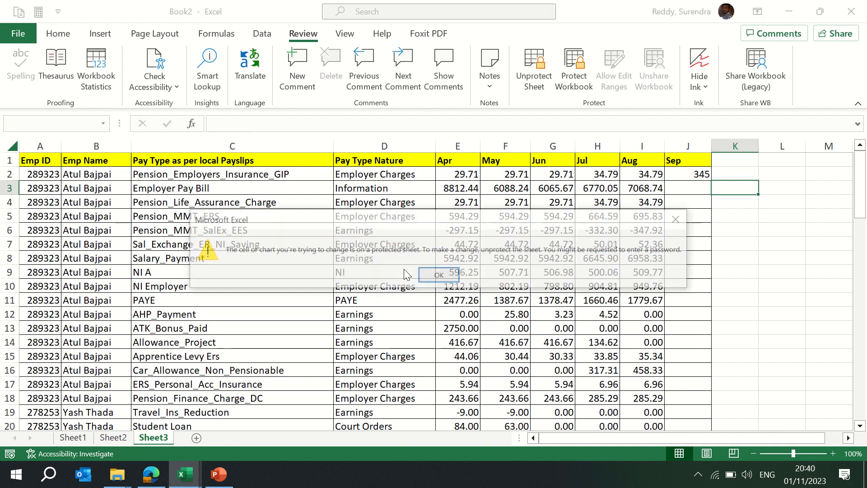
key("Return")
key("Left")
key("Left")
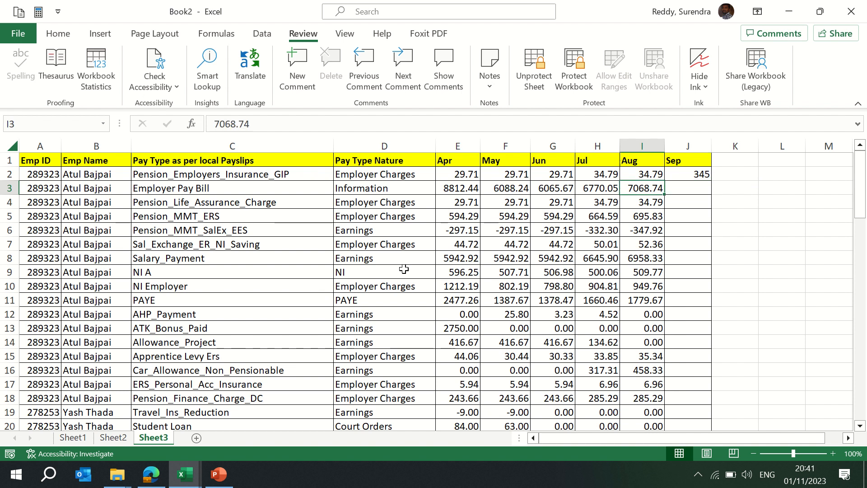
- Try to delete cell J80 just below the table's Sep column, then return to the top of the sheet
key("ctrl+Down")
key("Down")
key("Right")
key("Delete")
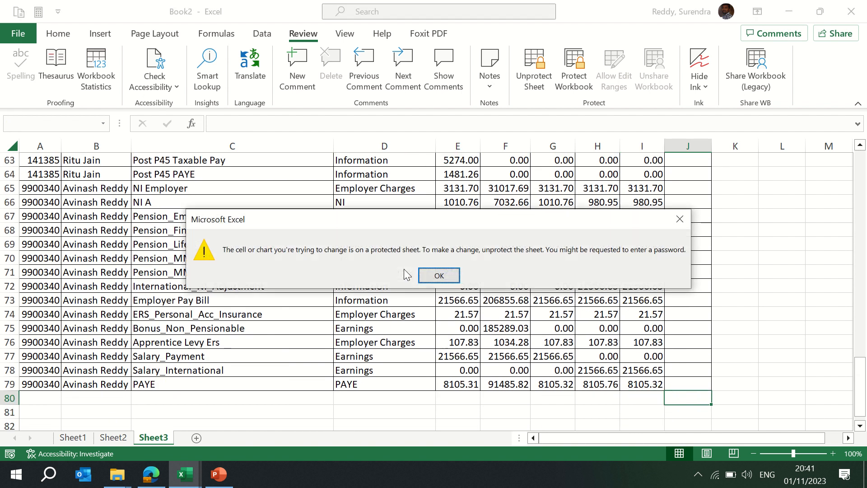
key("Return")
key("Up")
key("Left")
key("ctrl+Up")
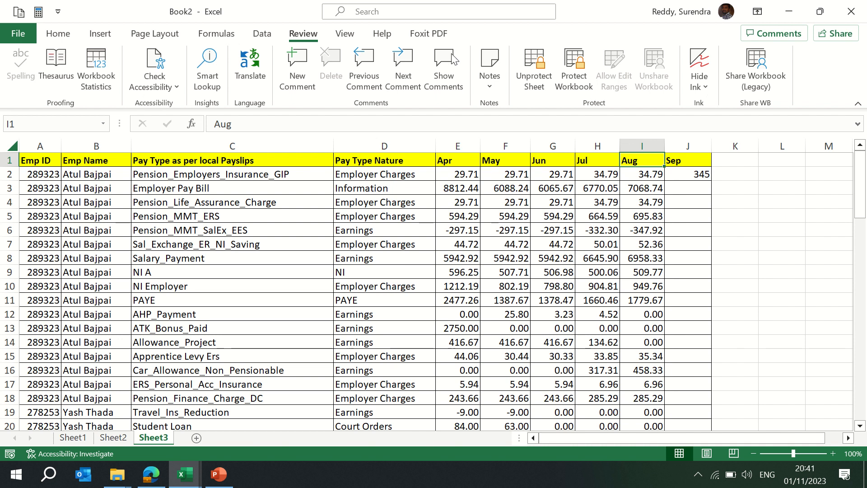
- Unprotect the sheet by entering its password
mouse_move(505, 14)
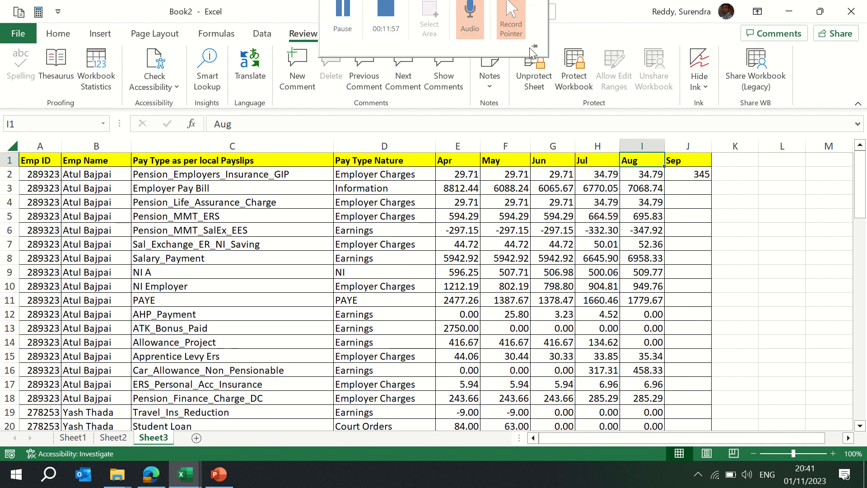
left_click(534, 74)
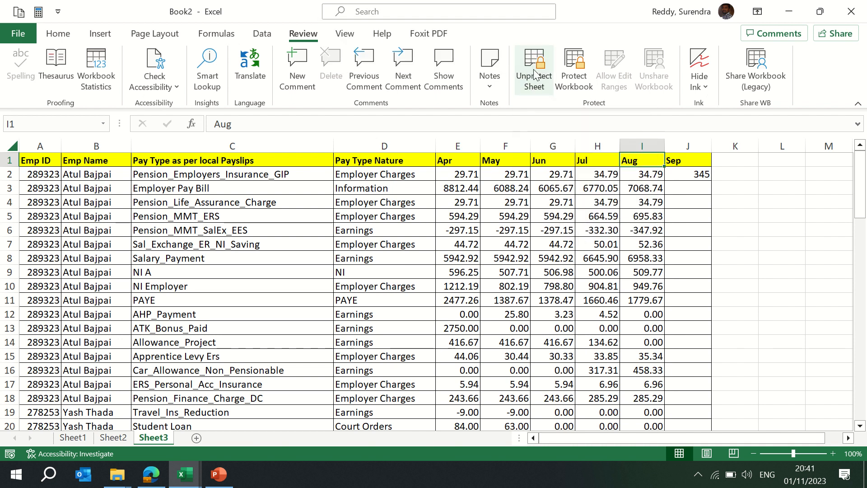
type("123")
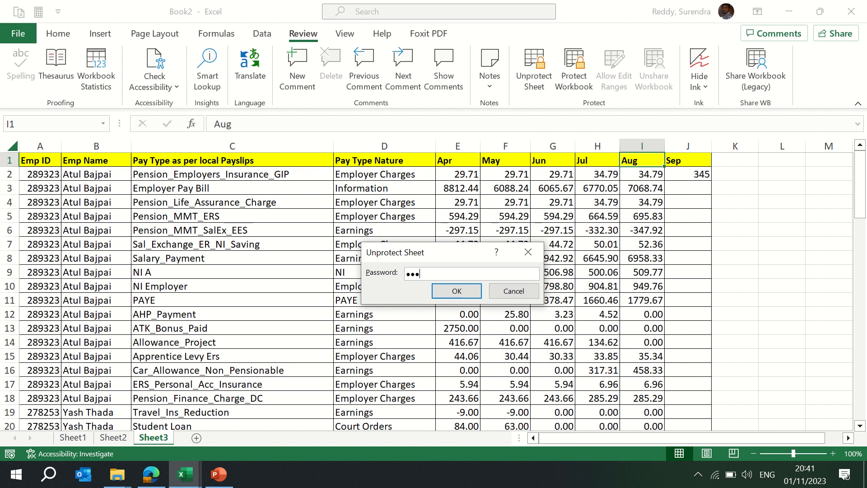
key("Return")
- Enter test text ewfjh in K3 and ADS345 in H5 to check that cells are editable again
left_click(739, 183)
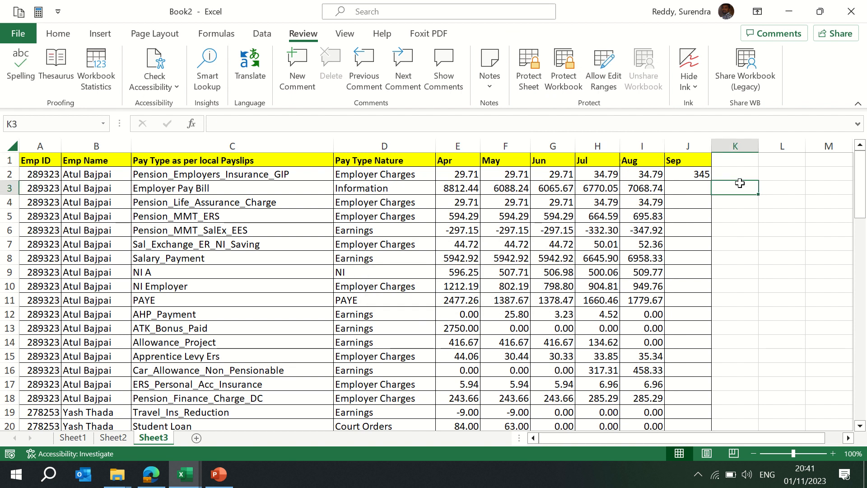
type("ewfjh")
key("Return")
left_click(610, 216)
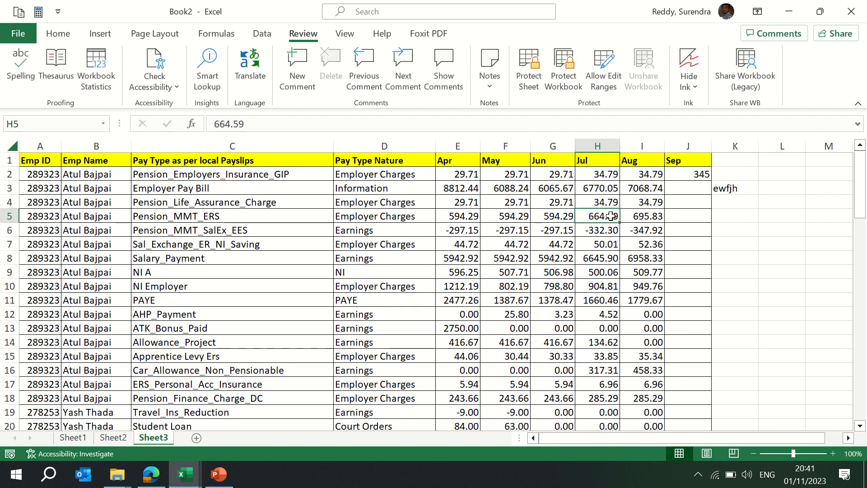
type("ADS345")
key("Return")
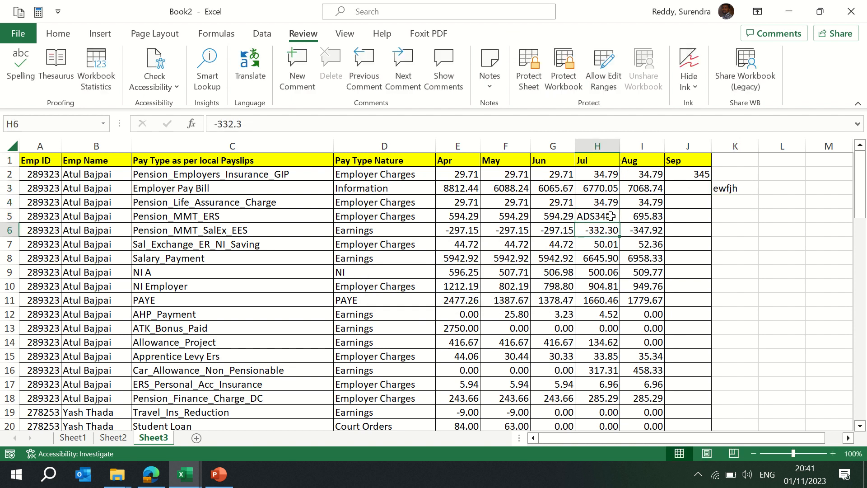
left_click(611, 216)
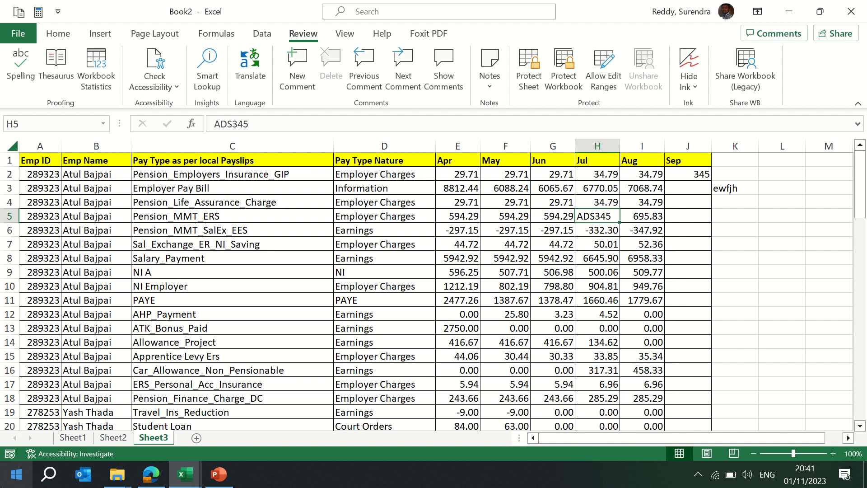
- Insert a new sheet and rename Sheet1 to Cab Details
left_click(197, 438)
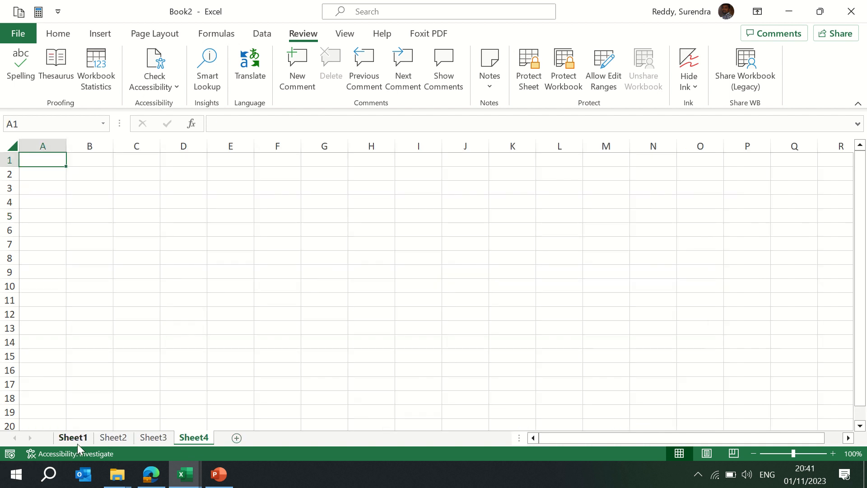
left_click(76, 443)
type("C")
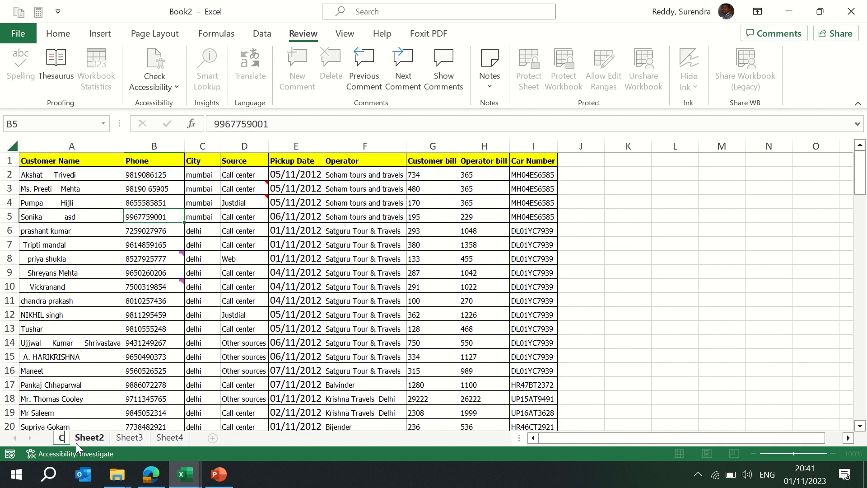
type("ab Details")
key("Return")
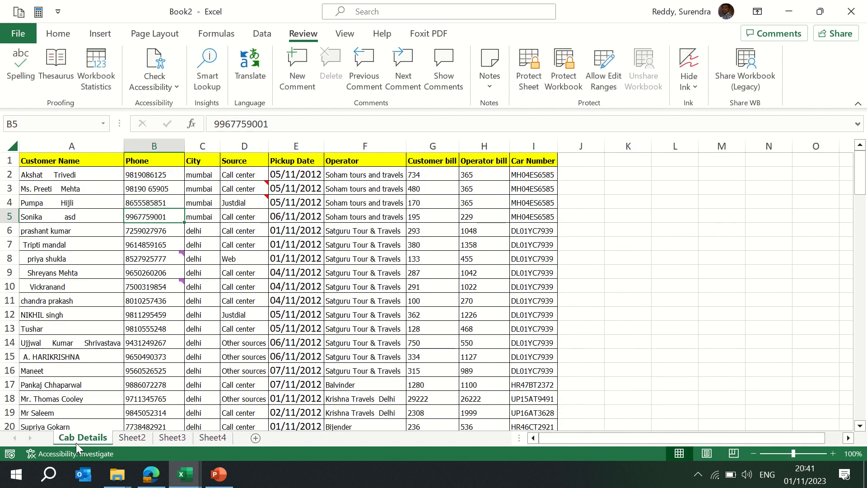
- Rename Sheet2 to EE Names
left_click(137, 438)
double_click(134, 437)
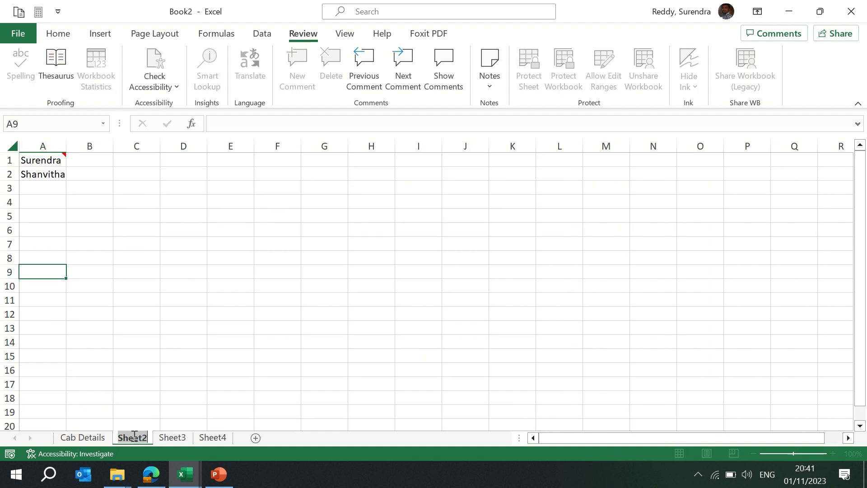
type("S")
key("BackSpace")
type("EE Names")
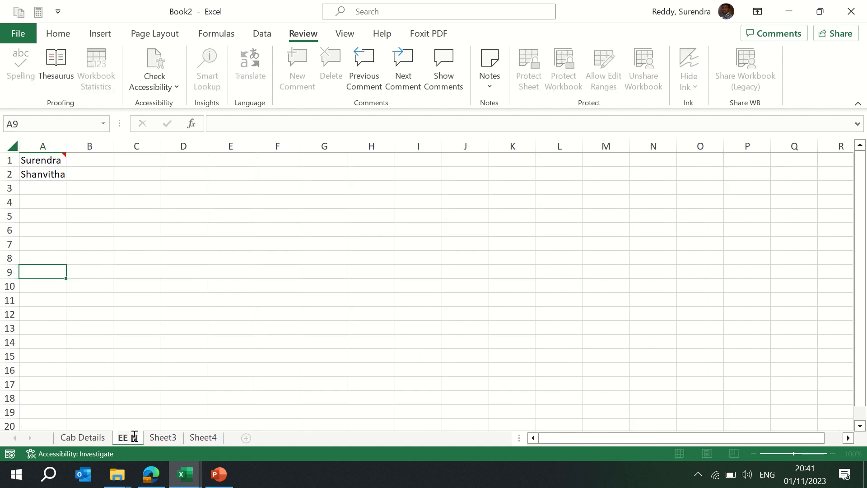
key("Return")
- Rename Sheet3 to Payrol Data
left_click(191, 440)
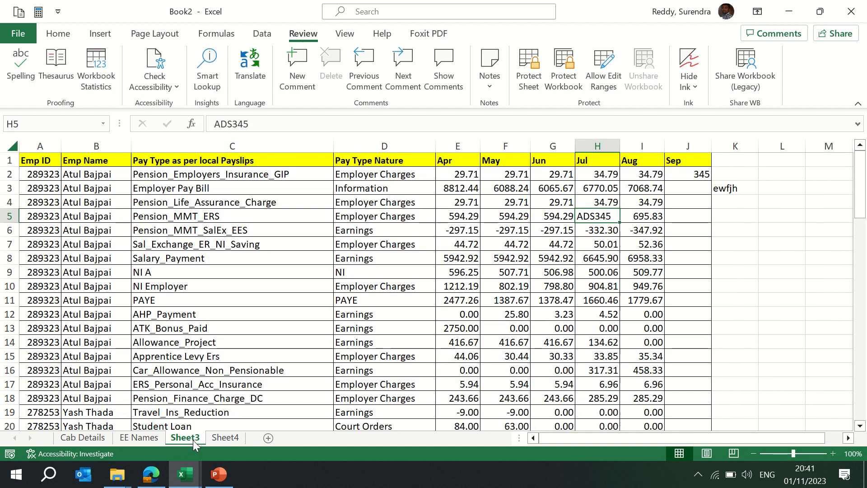
double_click(193, 440)
type("Payr")
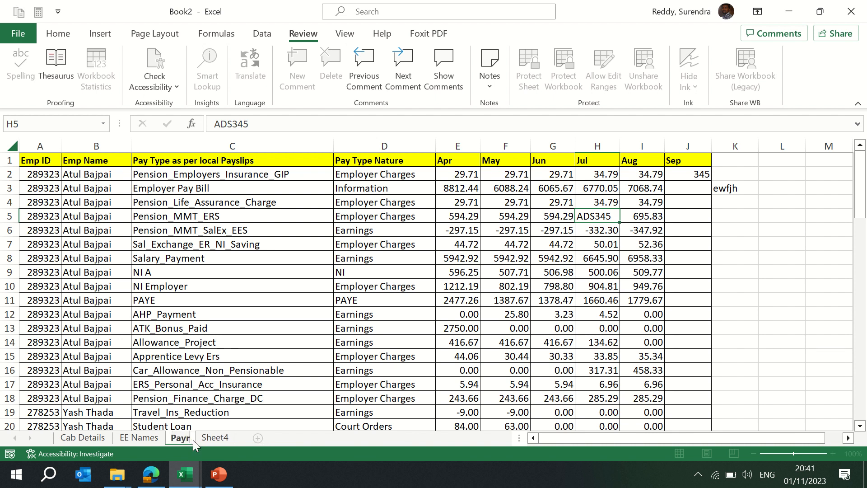
type("oll Data")
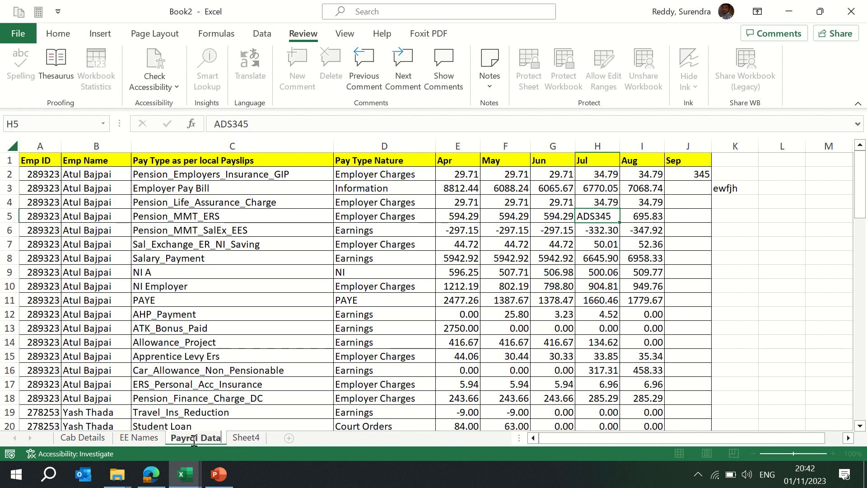
key("Return")
- Delete the empty Sheet4 worksheet
left_click(252, 438)
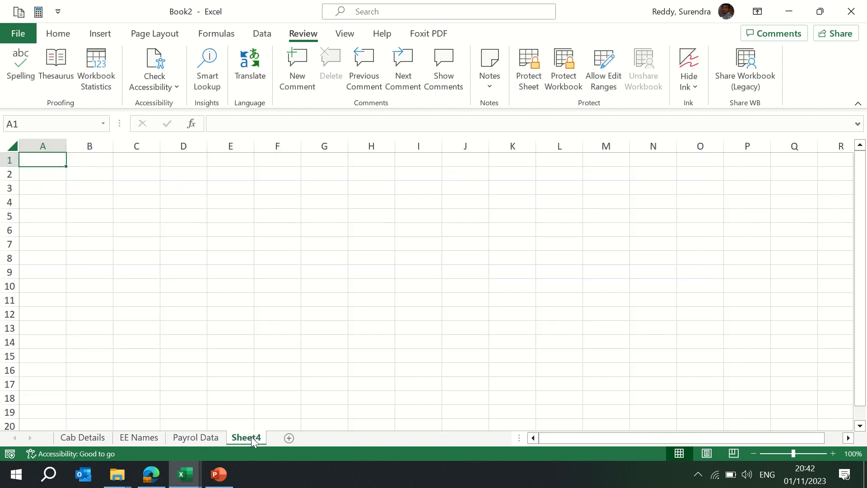
right_click(251, 436)
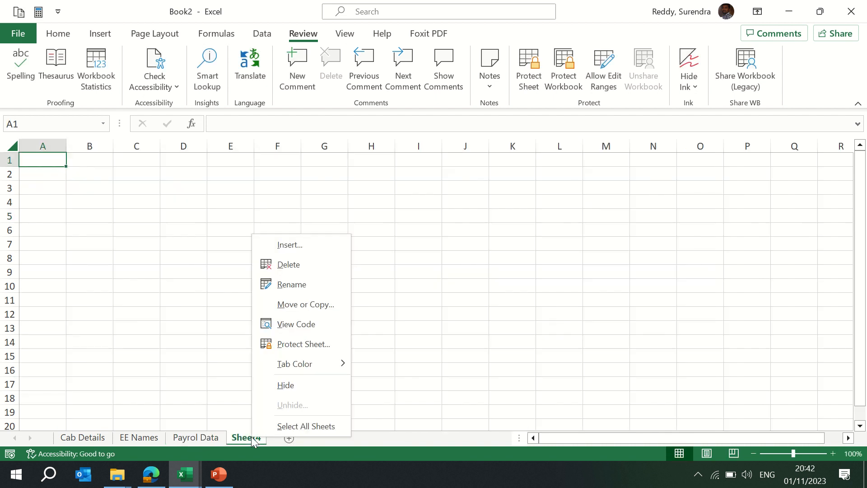
left_click(295, 264)
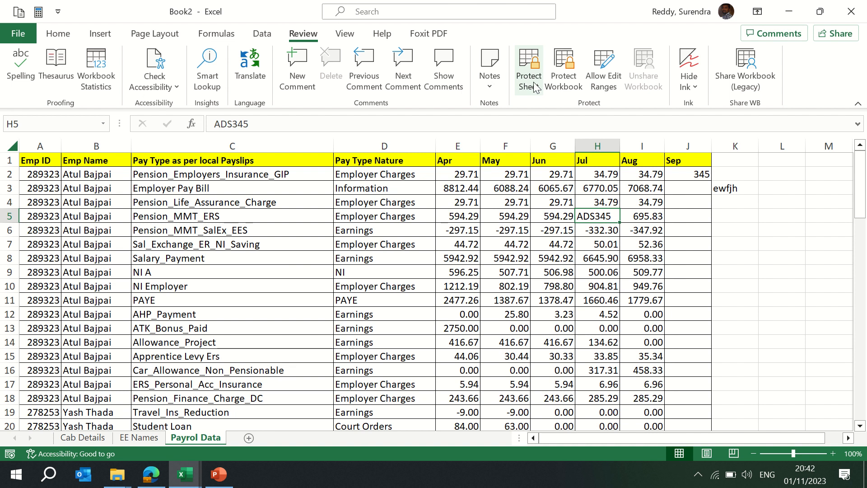
- Protect the workbook structure with a password, entering it and confirming it
left_click(560, 77)
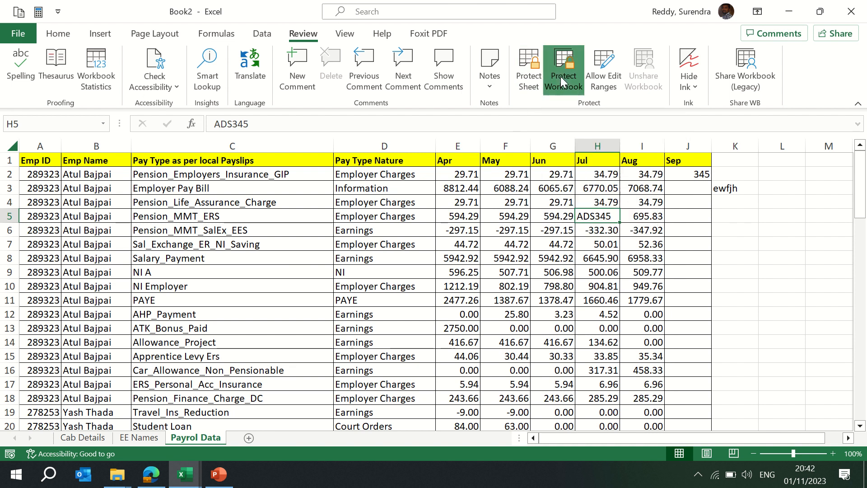
type("123")
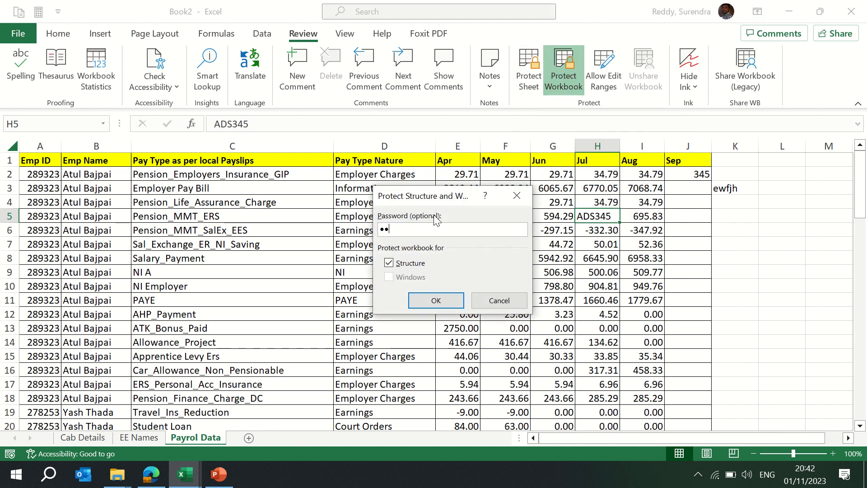
key("Return")
type("123")
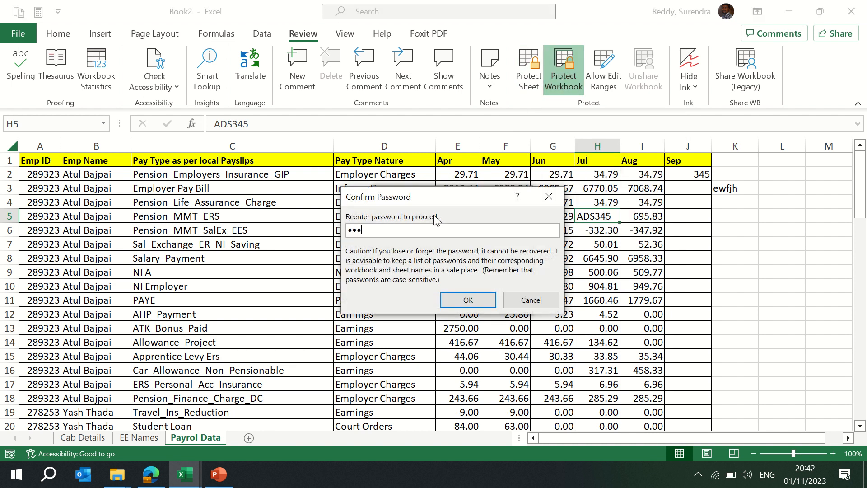
key("Return")
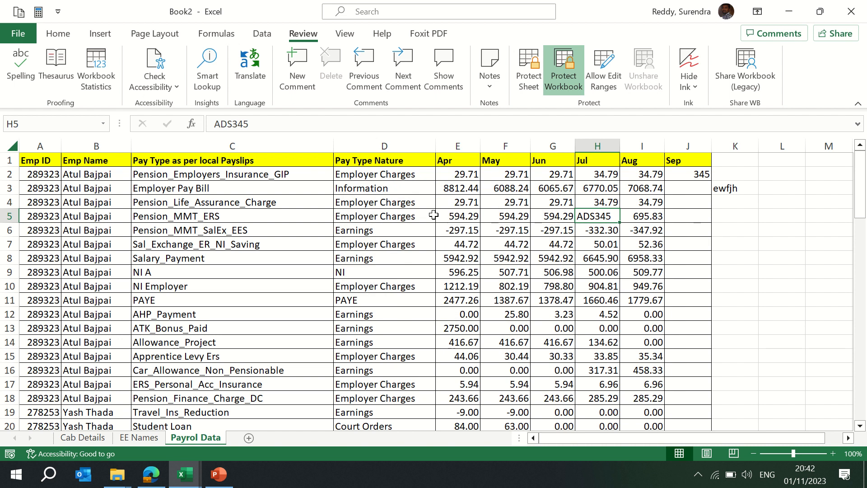
- Check the sheet tab options on Payrol Data, EE Names and Cab Details under workbook protection
right_click(195, 439)
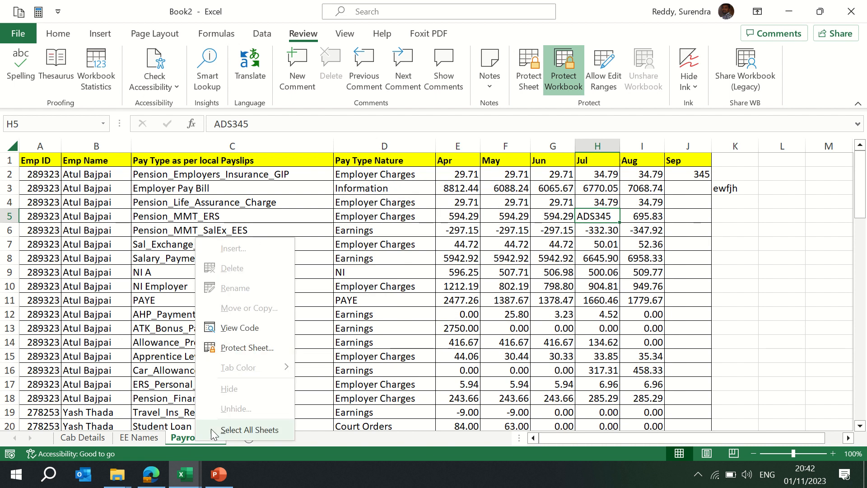
right_click(146, 437)
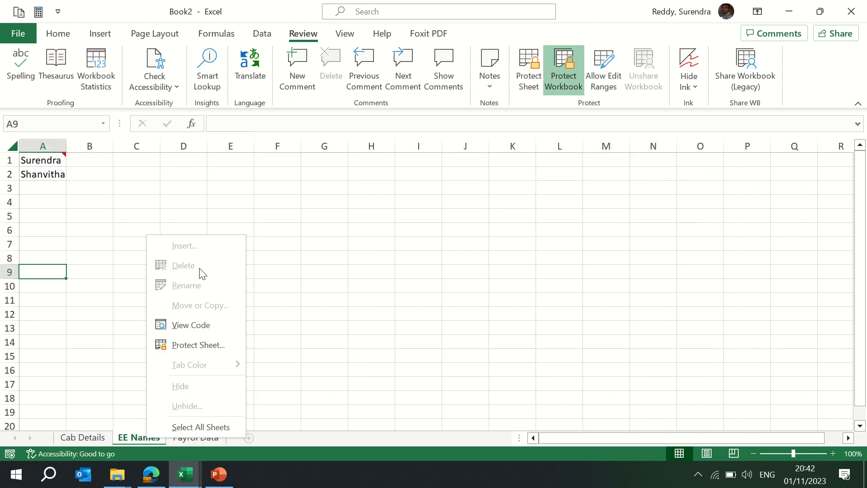
left_click(90, 441)
right_click(89, 442)
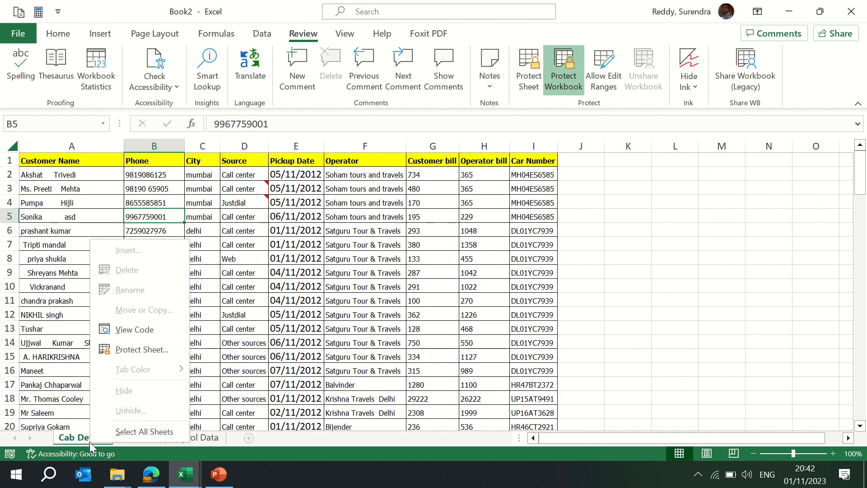
left_click(220, 364)
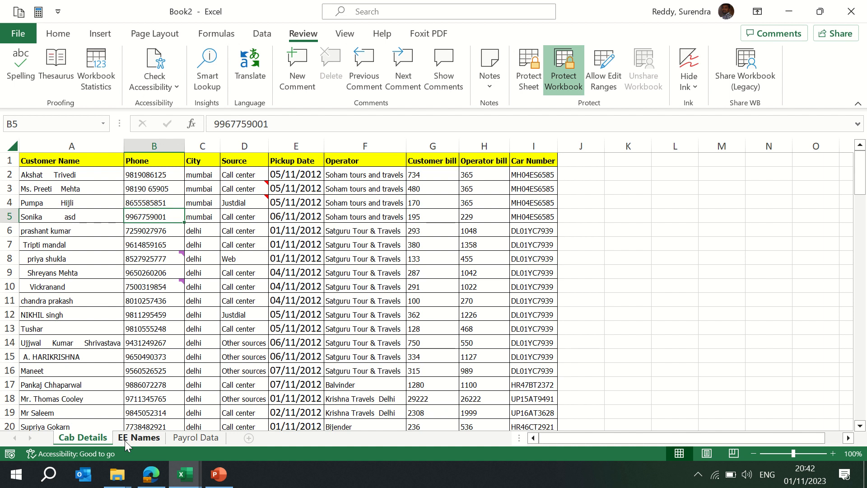
right_click(125, 440)
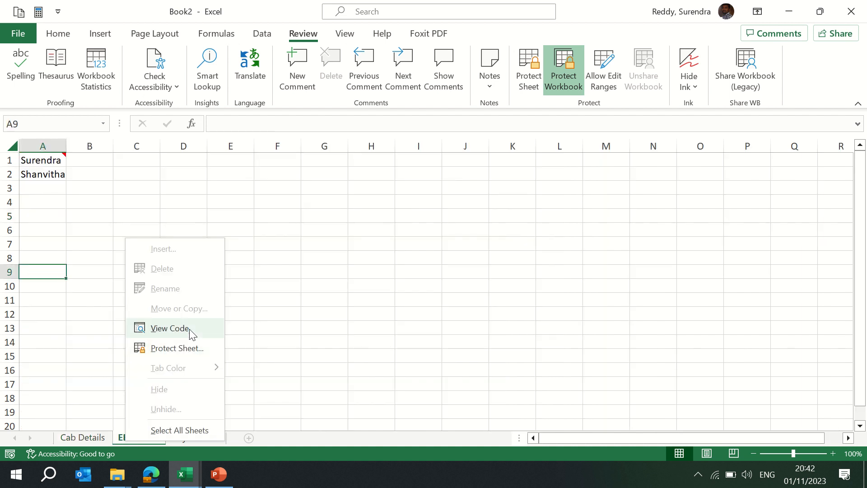
left_click(429, 278)
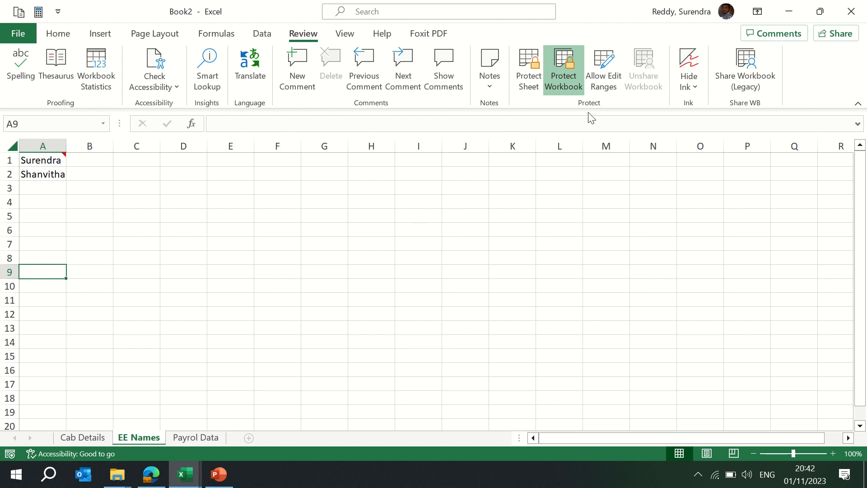
- Unprotect the workbook by entering its password
left_click(562, 81)
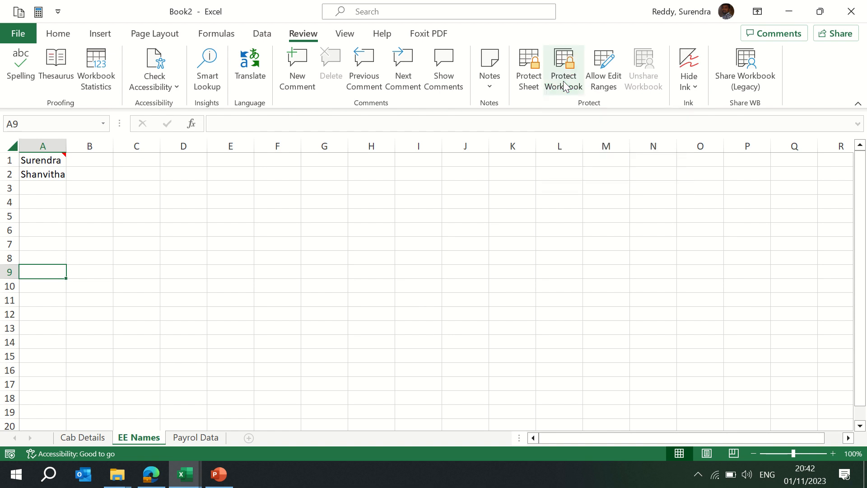
type("123")
key("Return")
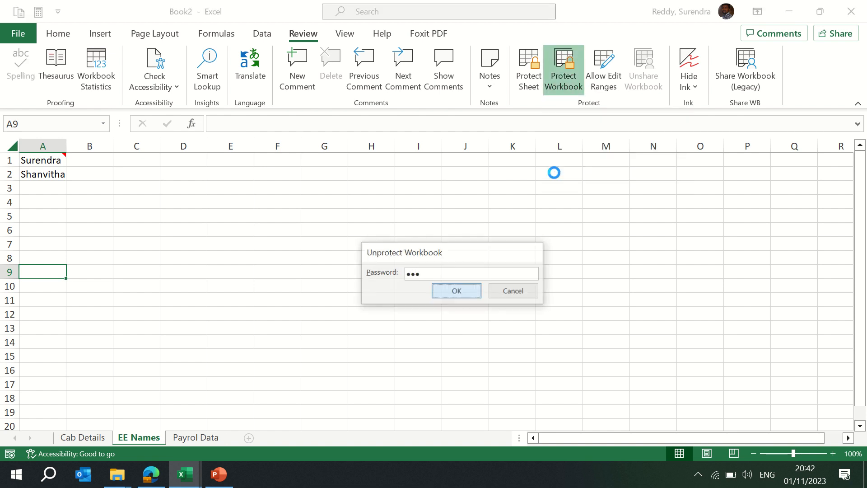
- Set the Cab Details sheet tab colour to orange
left_click(81, 438)
right_click(80, 437)
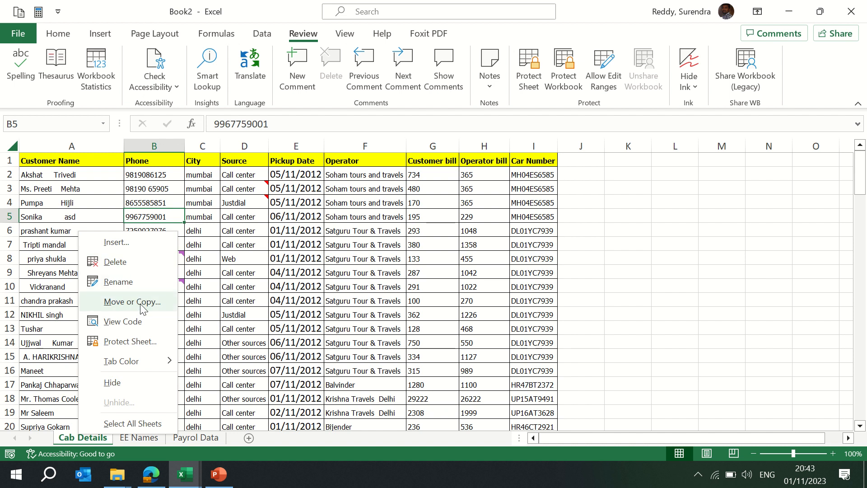
mouse_move(170, 360)
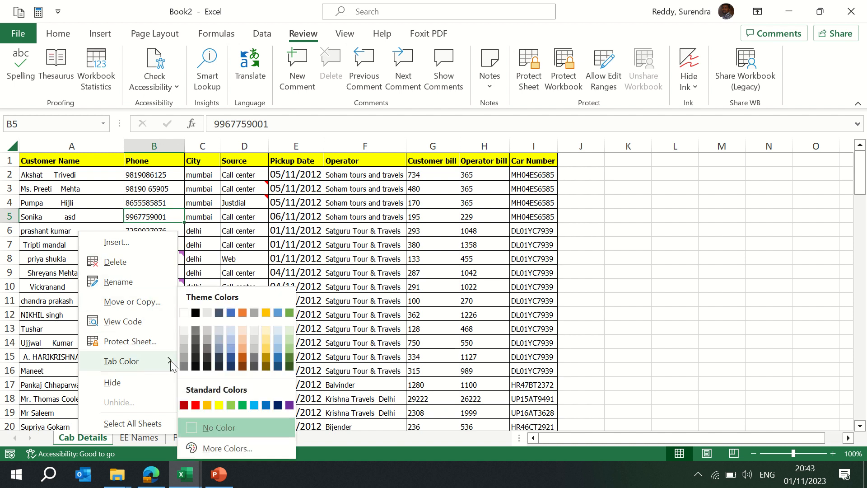
left_click(242, 313)
- On Payrol Data, add a new allowed edit range Range1 referring to cells J2:J79
left_click(139, 437)
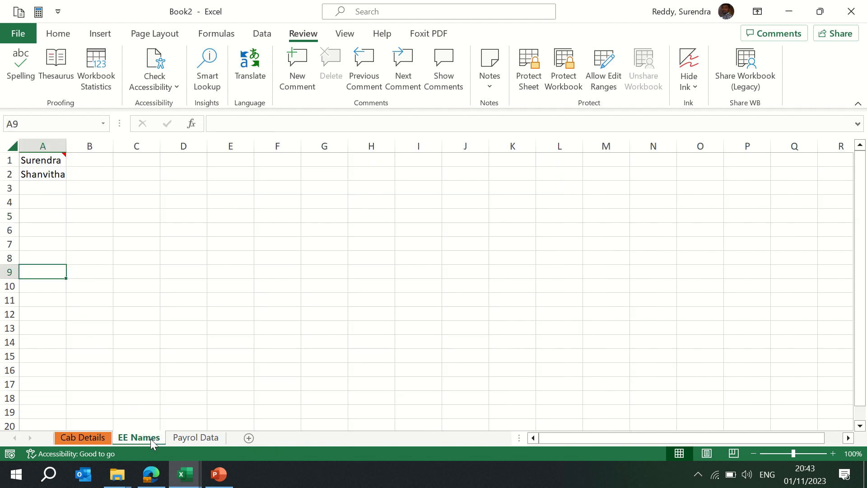
left_click(193, 438)
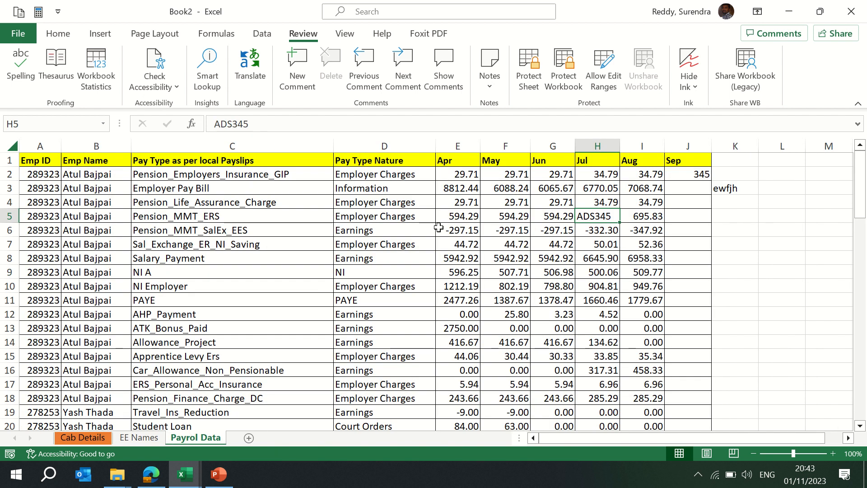
left_click(605, 85)
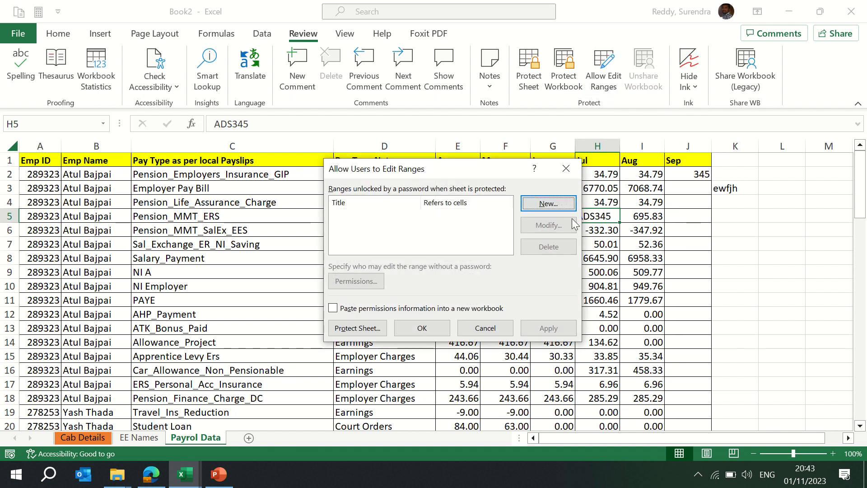
left_click(548, 204)
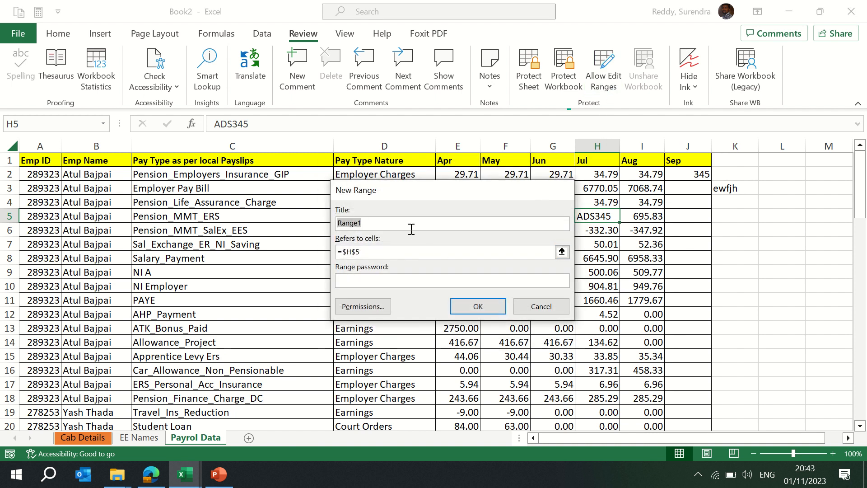
left_click(397, 254)
key("BackSpace")
key("BackSpace")
key("BackSpace")
key("BackSpace")
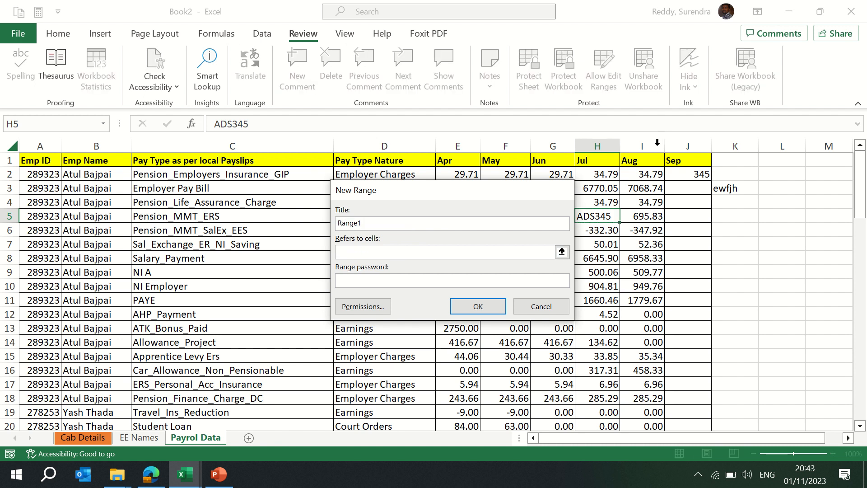
left_click_drag(702, 171, 693, 230)
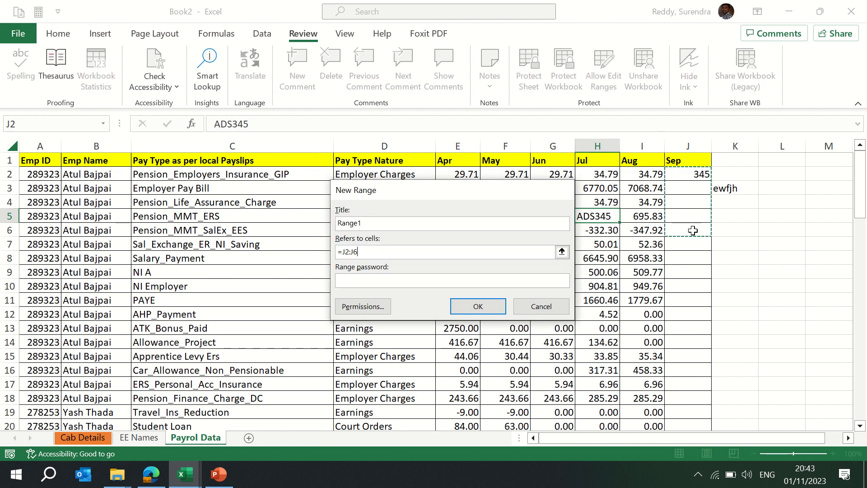
scroll(693, 230, "down", 20)
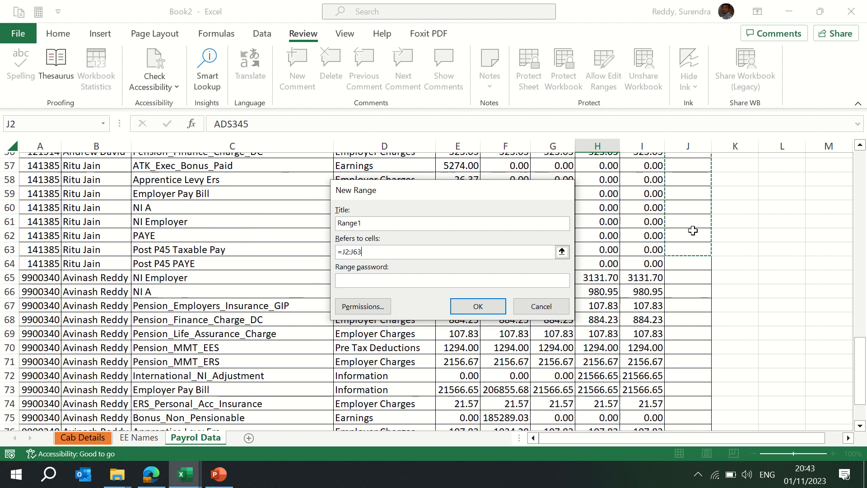
scroll(693, 231, "up", 20)
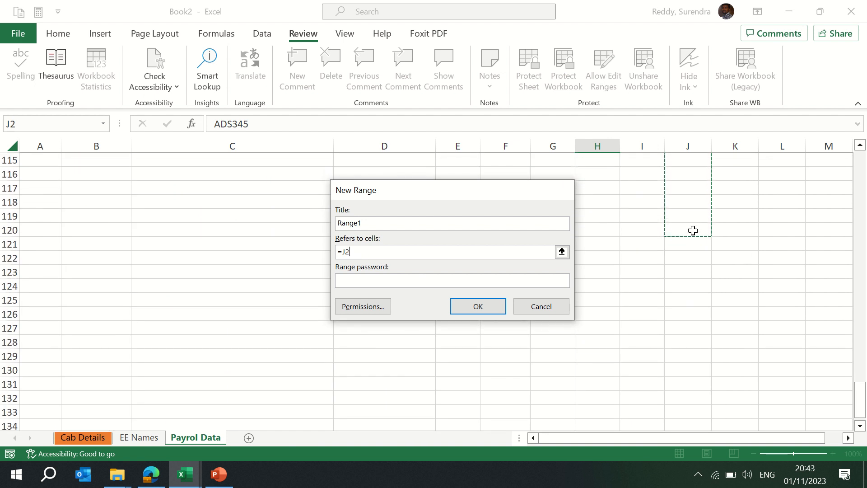
scroll(693, 230, "down", 12)
scroll(692, 230, "down", 14)
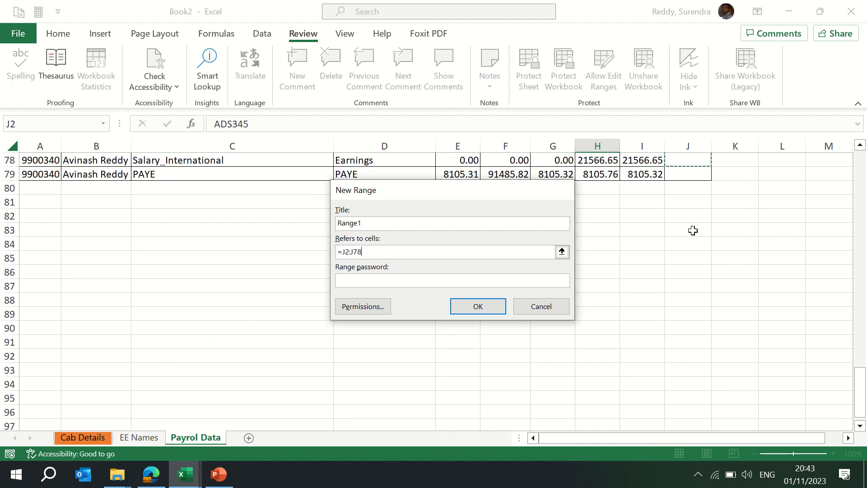
key("shift+Down")
- Set and confirm a range password for Range1
left_click(383, 280)
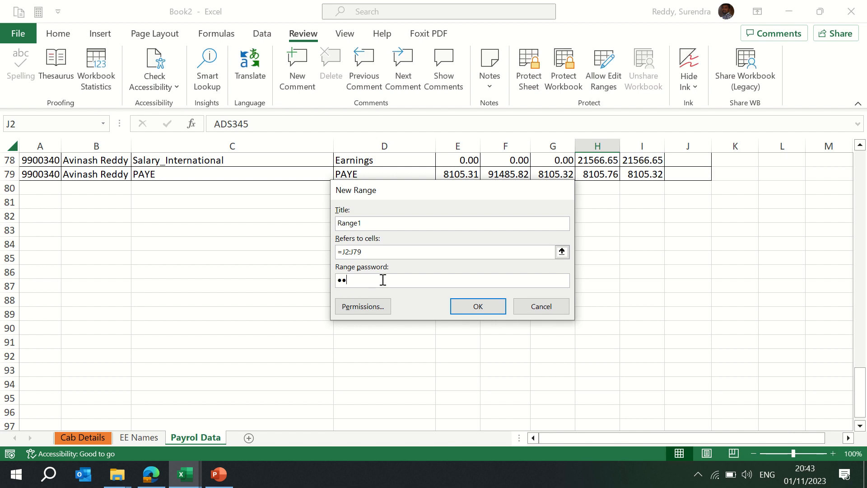
left_click(478, 307)
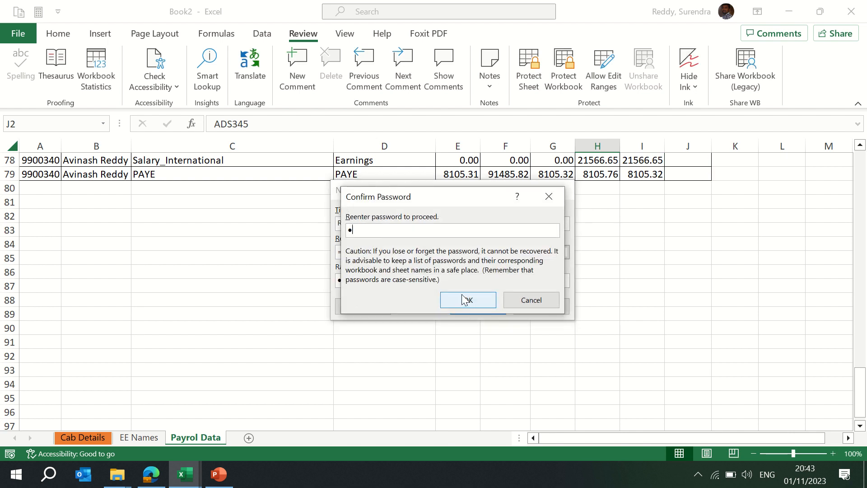
left_click(463, 299)
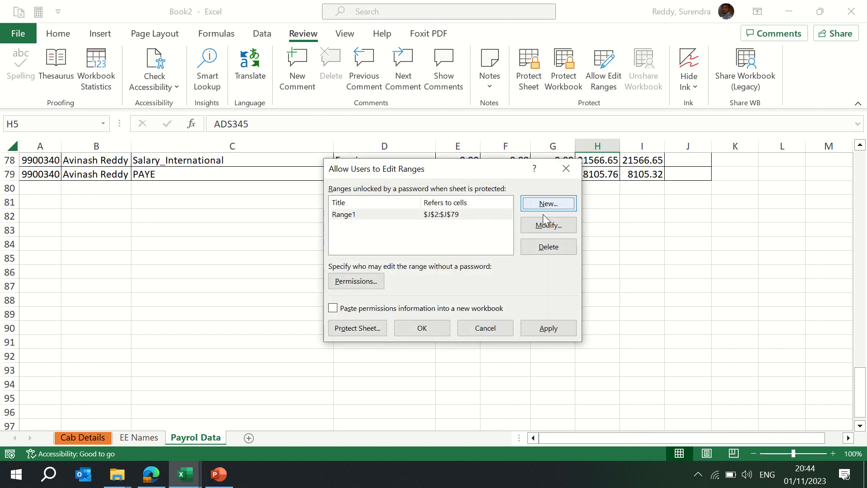
- Apply the edit range and paste its permissions information into a new workbook
left_click(548, 328)
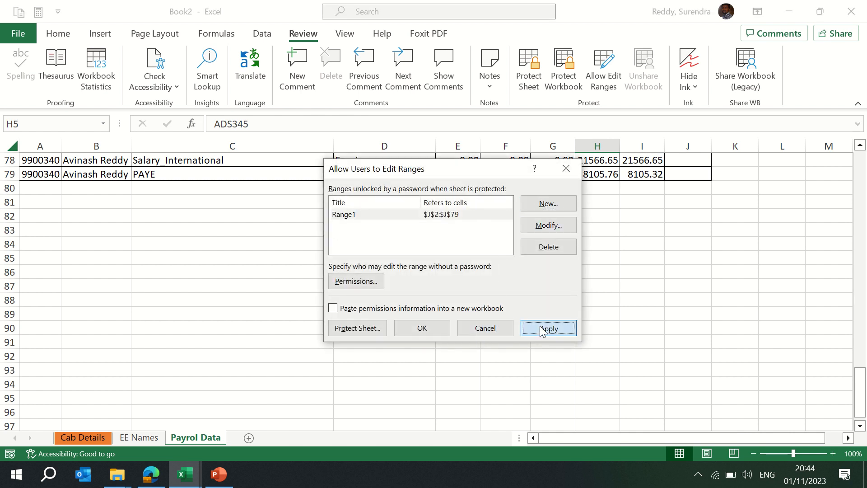
left_click(332, 308)
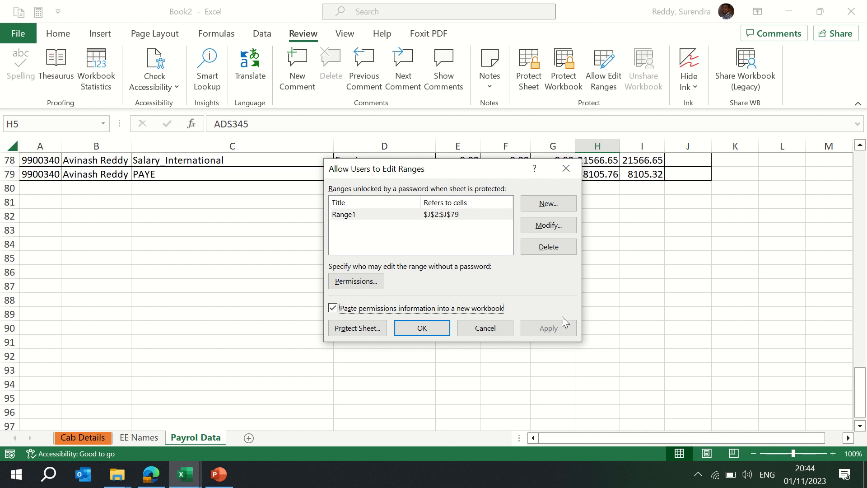
left_click(423, 326)
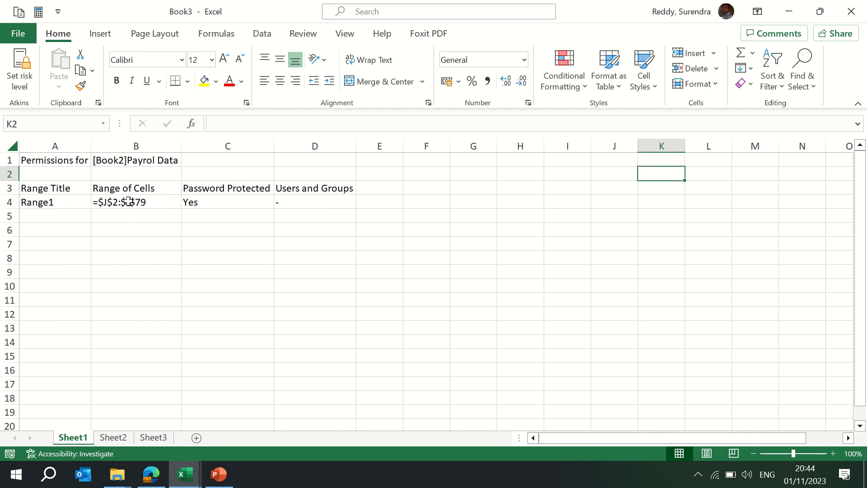
left_click(205, 201)
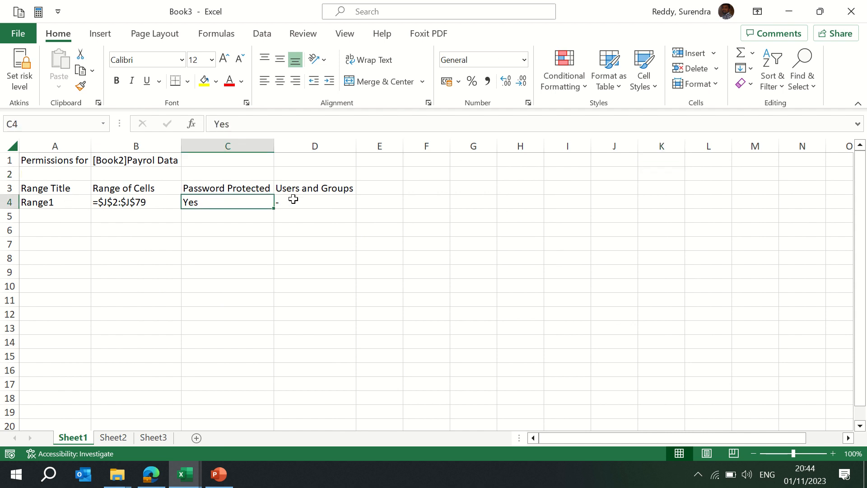
- Return to the payroll workbook and enter 345 in cell J4 of Payrol Data
key("alt+Tab")
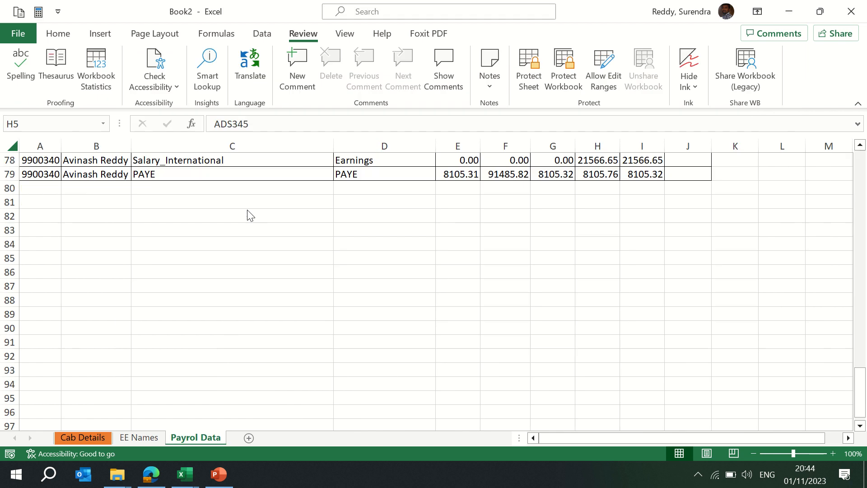
left_click(686, 177)
key("ctrl+Up")
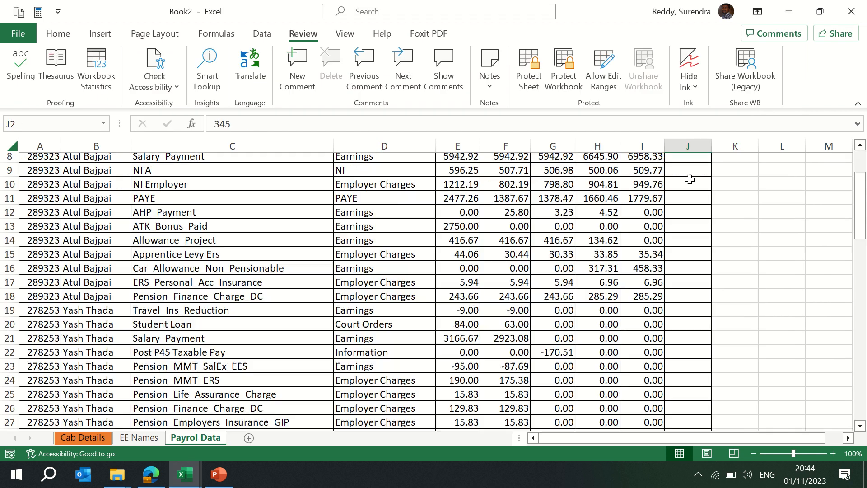
scroll(689, 179, "up", 1)
key("Down")
key("Down")
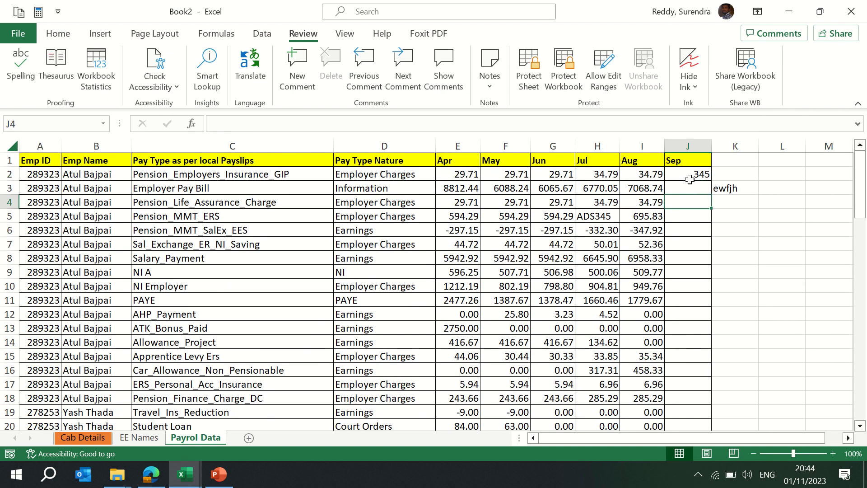
type("345")
key("Tab")
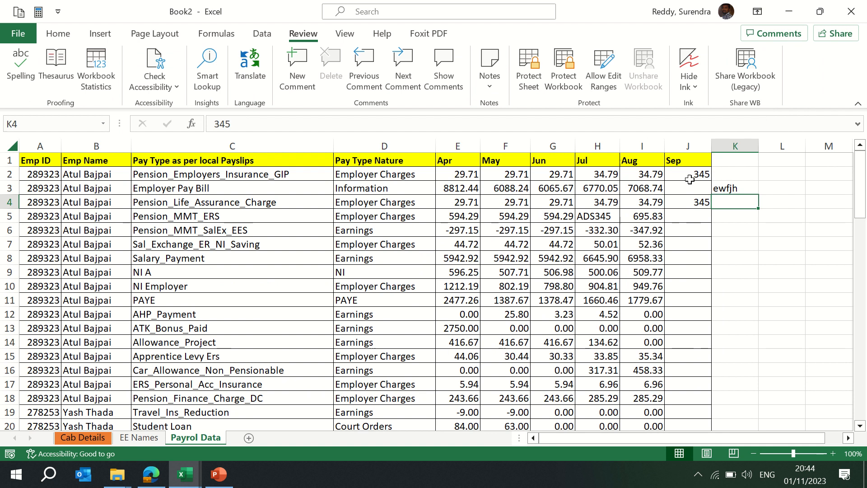
type("34")
key("Escape")
- Protect the Payrol Data sheet with a password, entering and confirming the sheet password
left_click(530, 77)
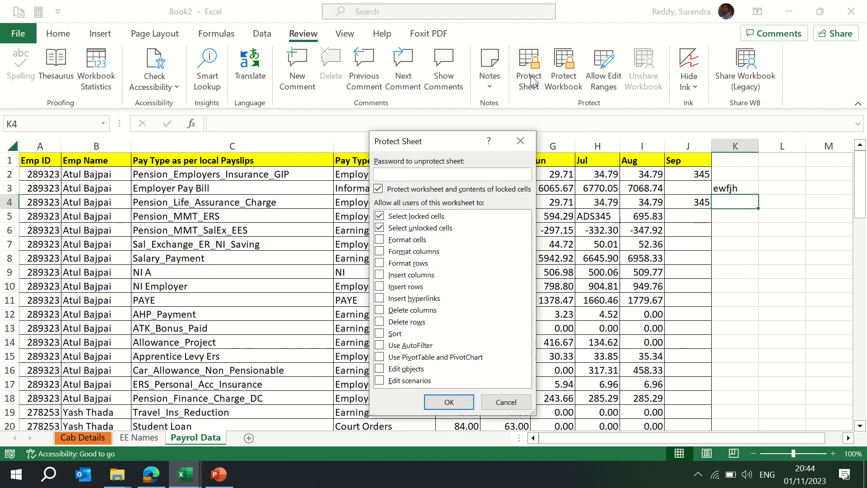
type("1")
key("Return")
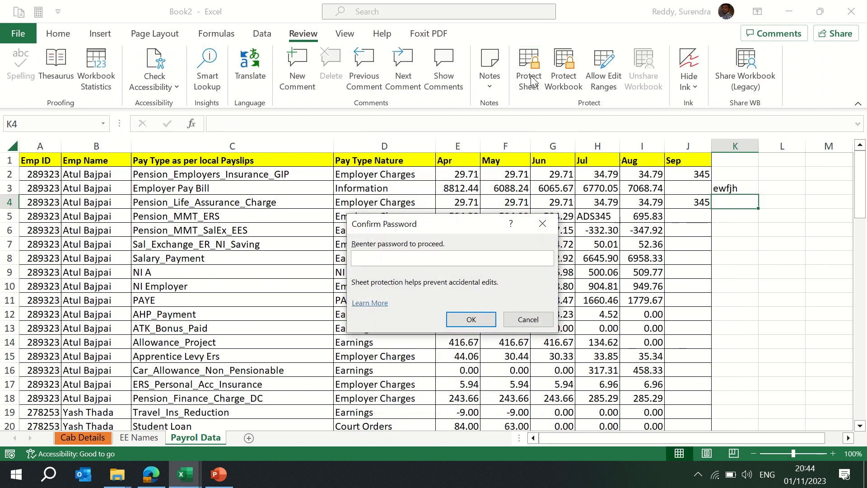
type("123")
key("Return")
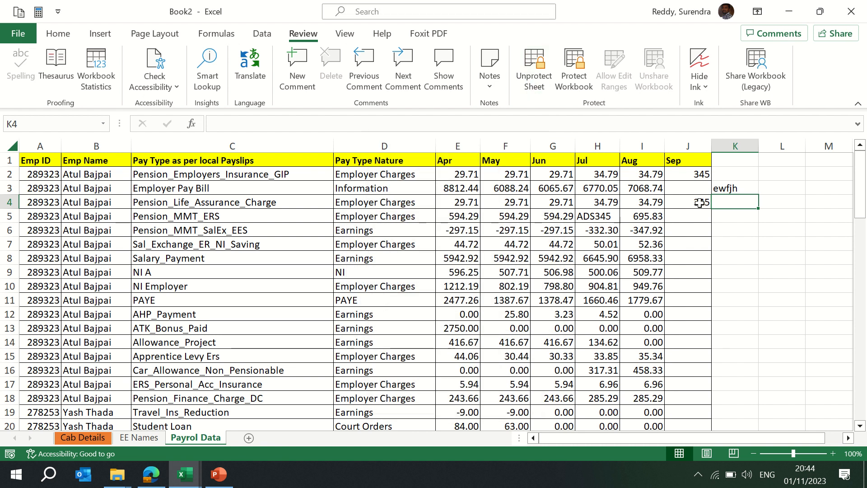
- Enter 345 in cell J4 inside the allowed edit range
left_click(703, 203)
type("345")
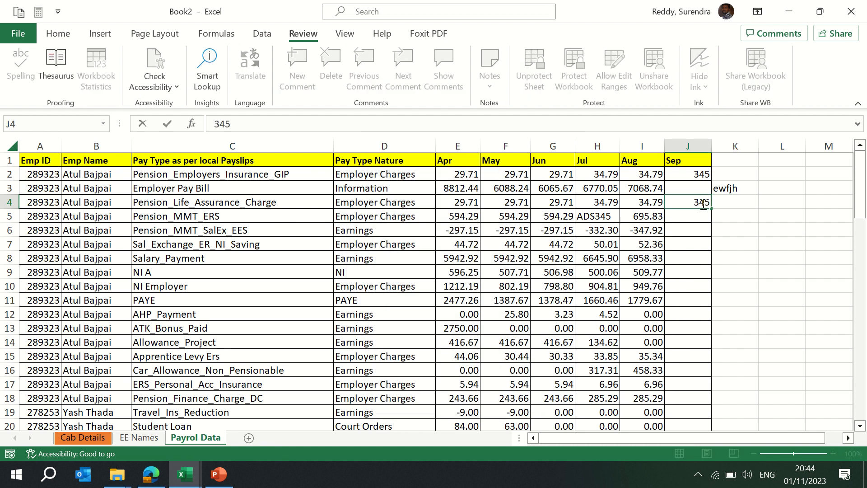
key("Return")
- Try to enter 3 in cell K3 outside the allowed edit range
key("Up")
key("Right")
key("3")
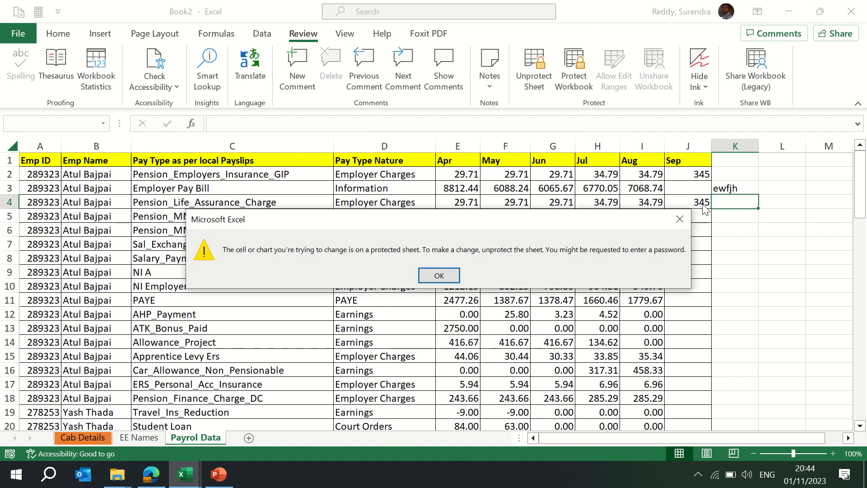
key("Return")
- Try to clear cell I5 on the protected sheet
key("Left")
key("Left")
key("Left")
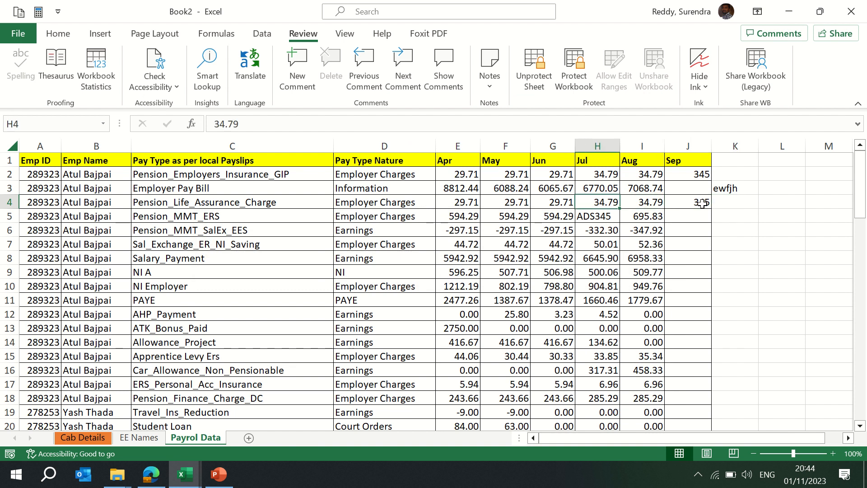
key("Right")
key("ctrl+Up")
key("ctrl+Down")
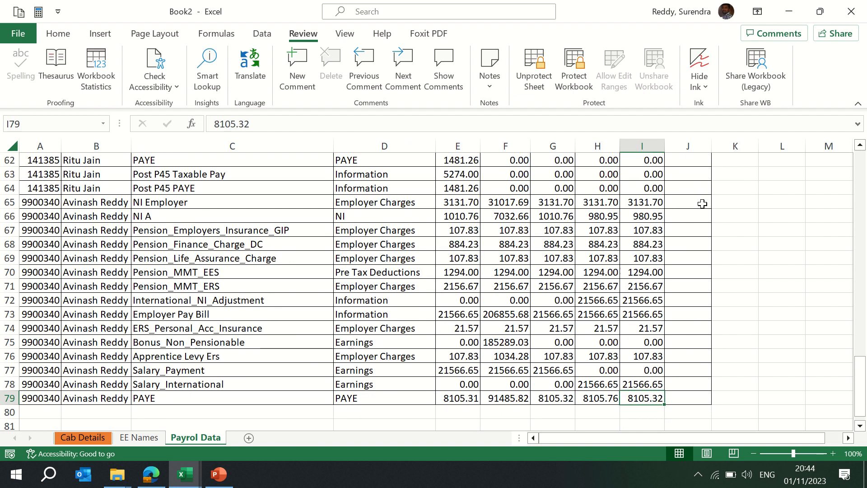
key("Right")
key("ctrl+Up")
key("Down")
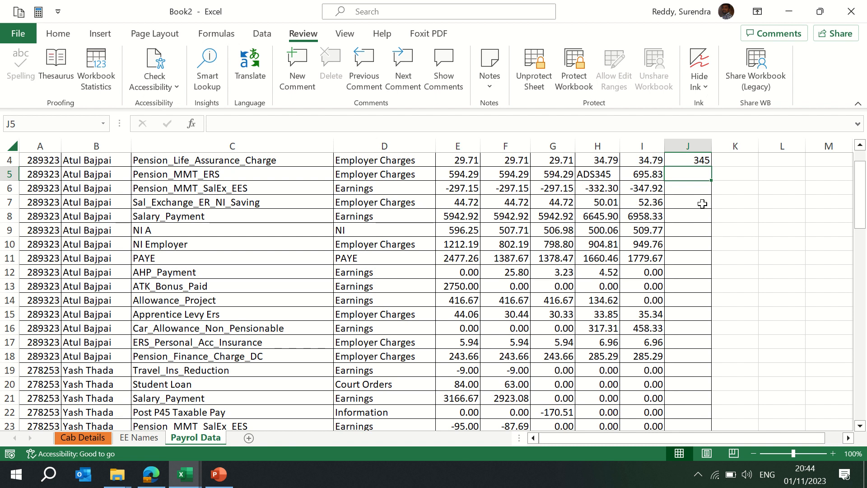
key("Left")
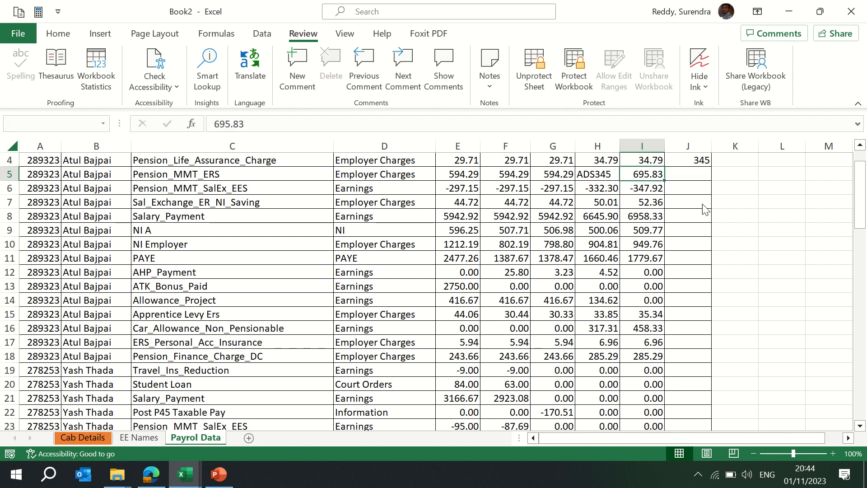
key("Delete")
key("Return")
key("Down")
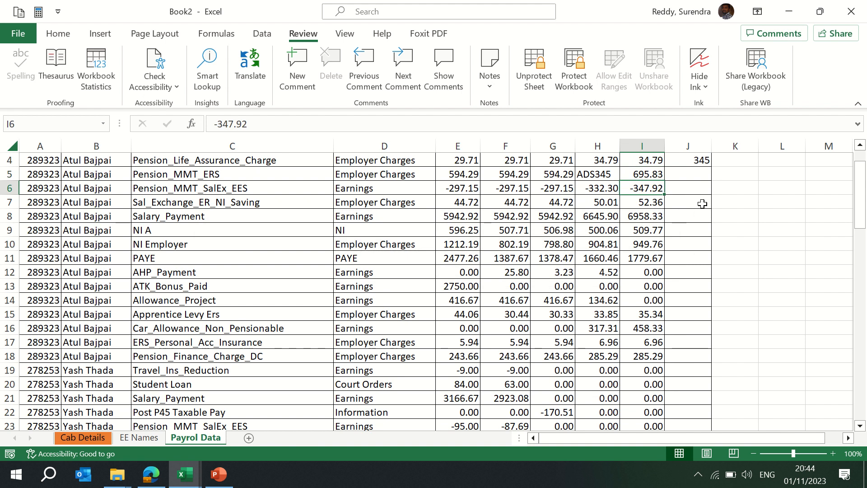
- Try to clear cell J80 below the data on the protected sheet
key("ctrl+End")
key("Delete")
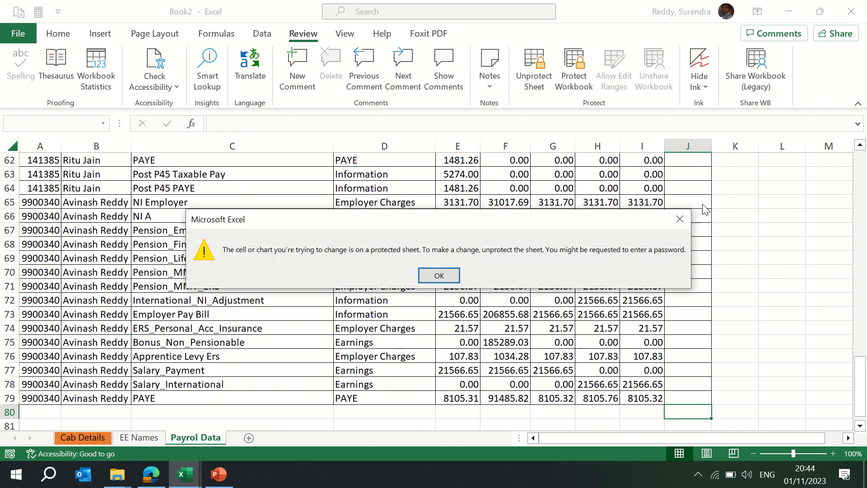
key("Return")
key("Up")
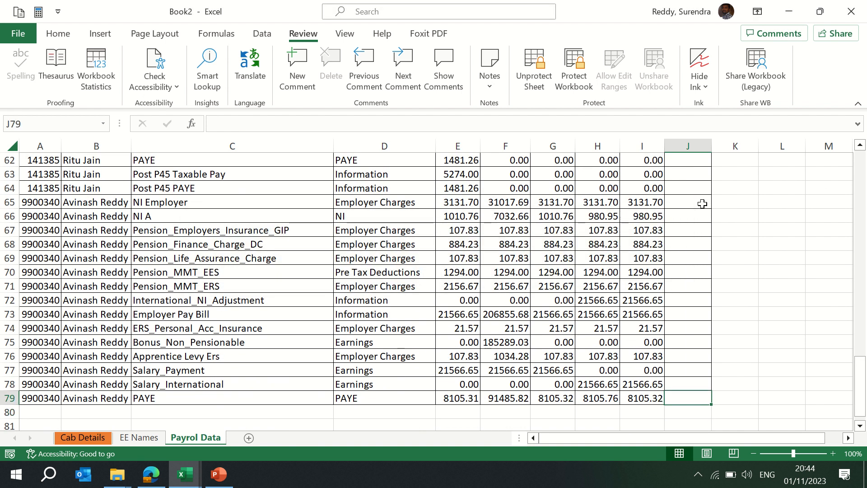
key("ctrl+Up")
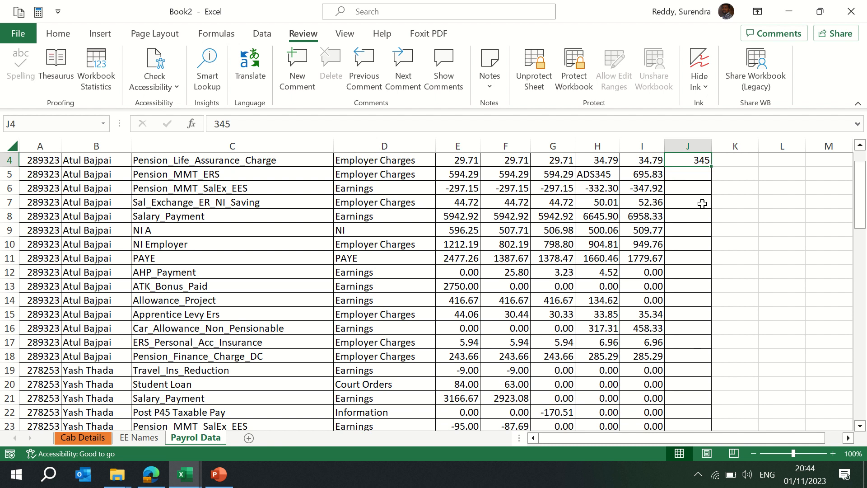
key("ctrl+Up")
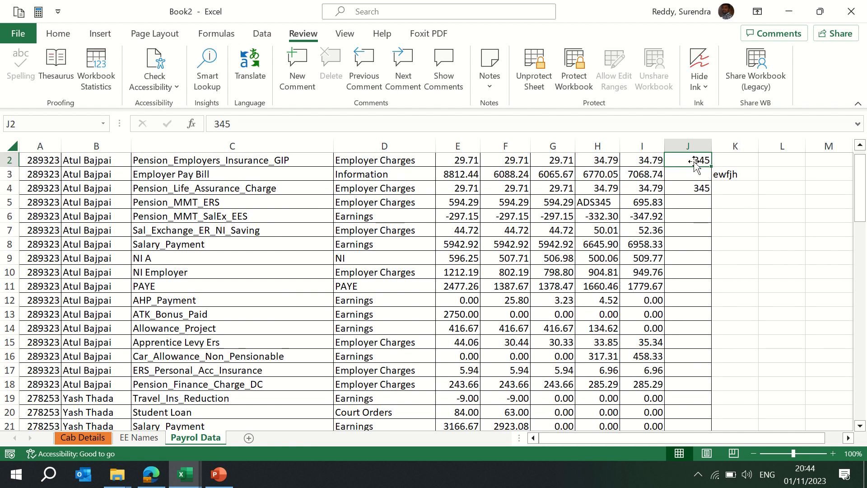
- Unprotect the Payrol Data sheet by entering the sheet password
left_click(532, 71)
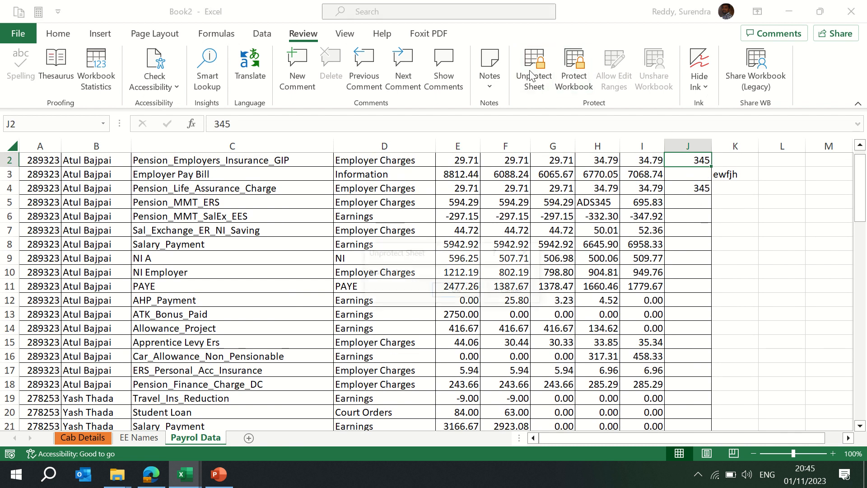
type("a23")
key("Return")
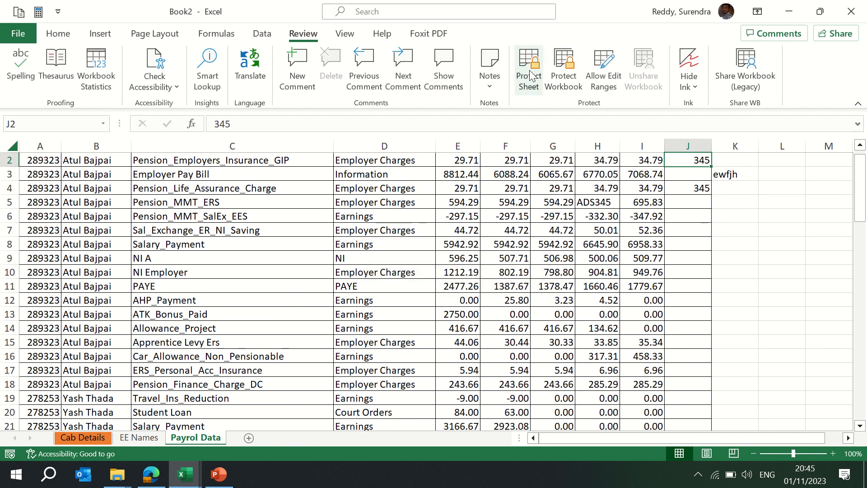
- Delete the Range1 allowed edit range and apply the change
left_click(614, 80)
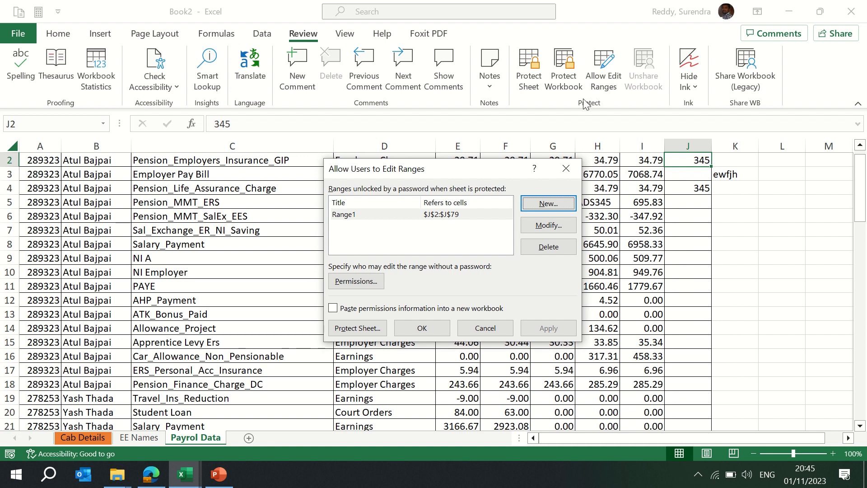
left_click(546, 246)
left_click(543, 329)
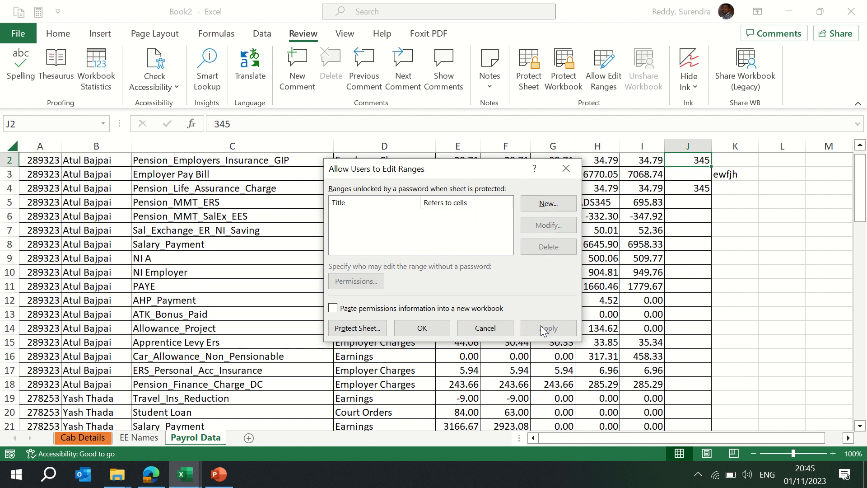
left_click(422, 332)
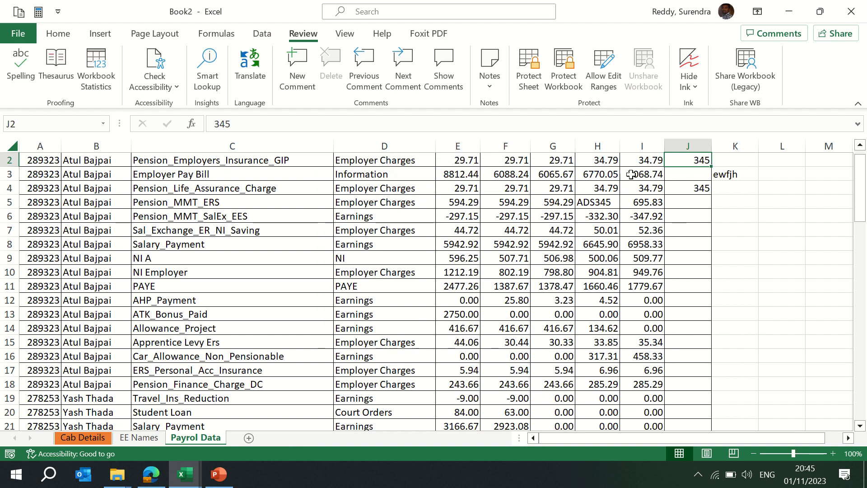
left_click(592, 228)
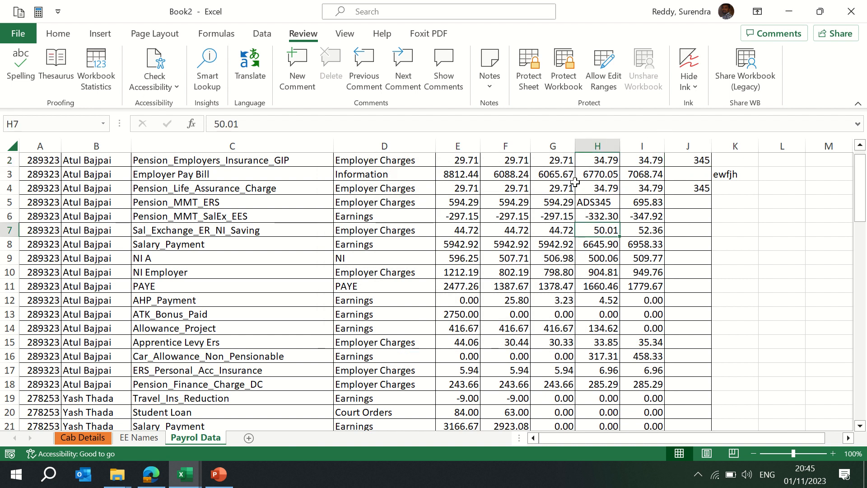
left_click(573, 187)
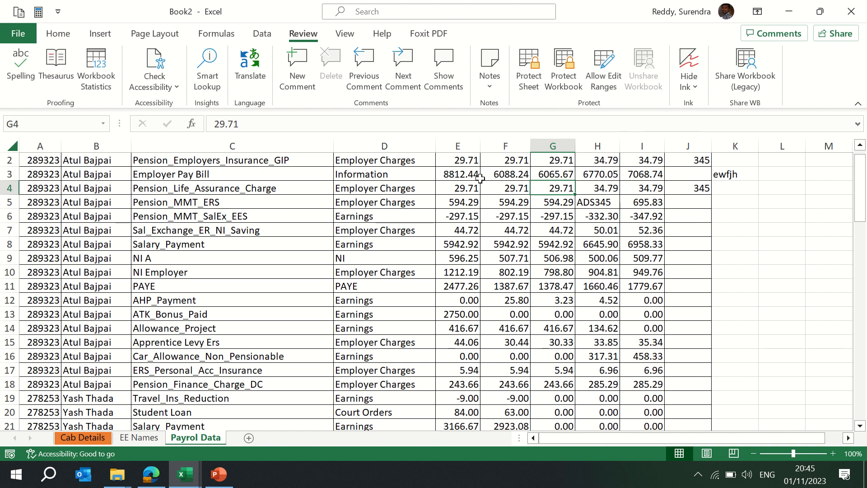
mouse_move(185, 474)
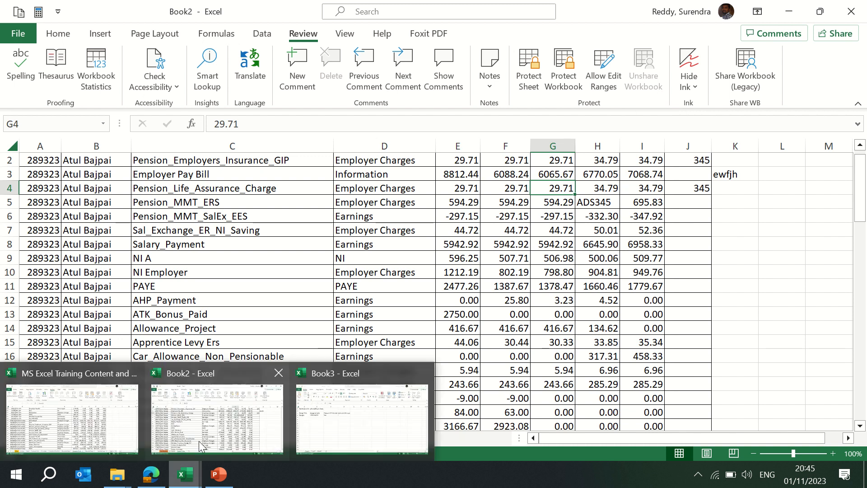
left_click(215, 414)
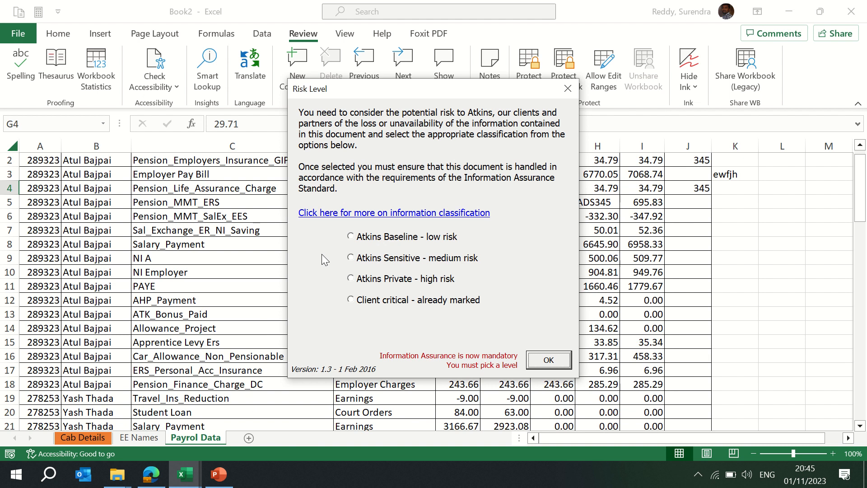
- Classify the workbook as Atkins Baseline - low risk and save it as Book2 in the Downloads folder
left_click(379, 237)
left_click(548, 360)
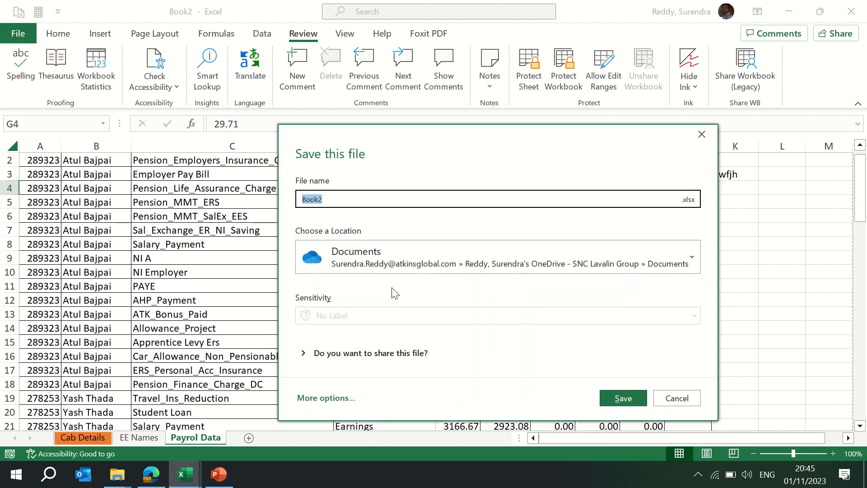
left_click(332, 398)
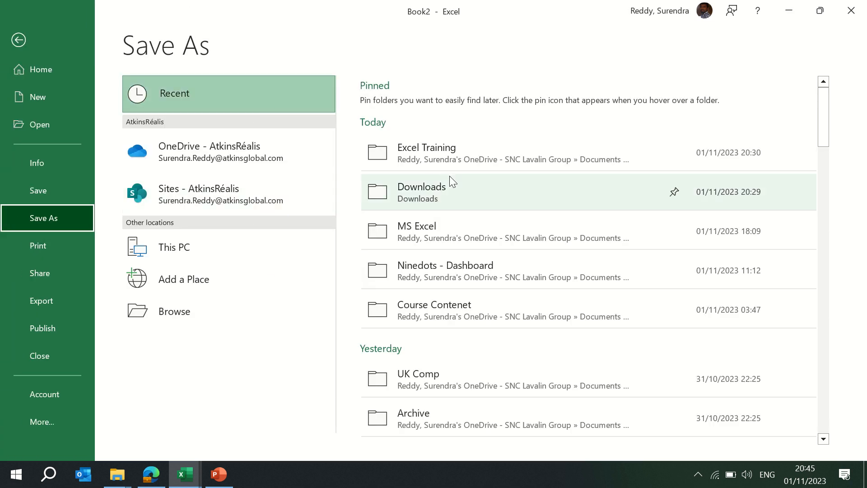
left_click(437, 195)
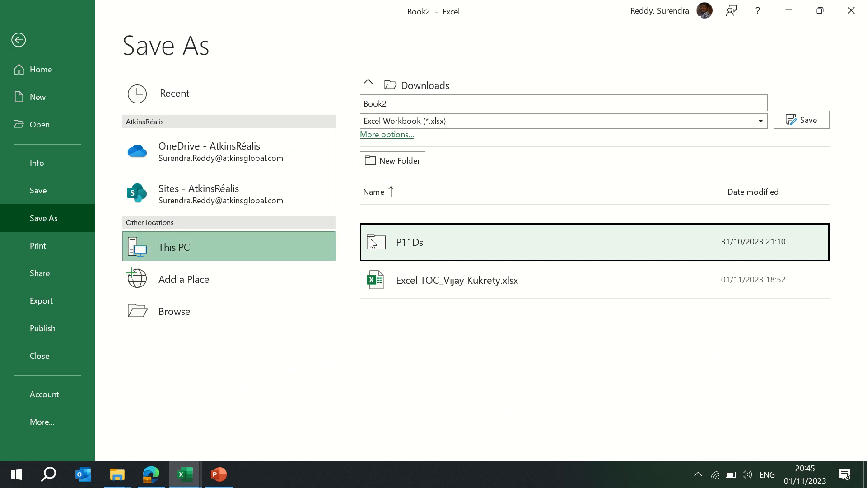
left_click(800, 120)
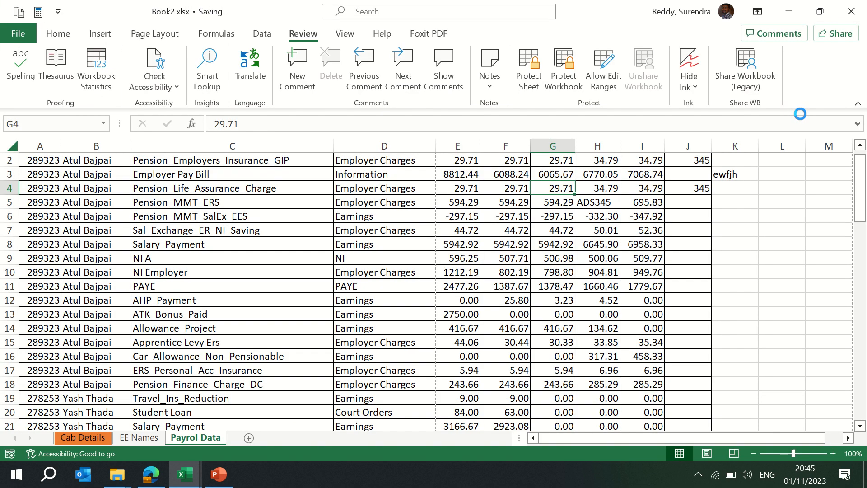
left_click(565, 220)
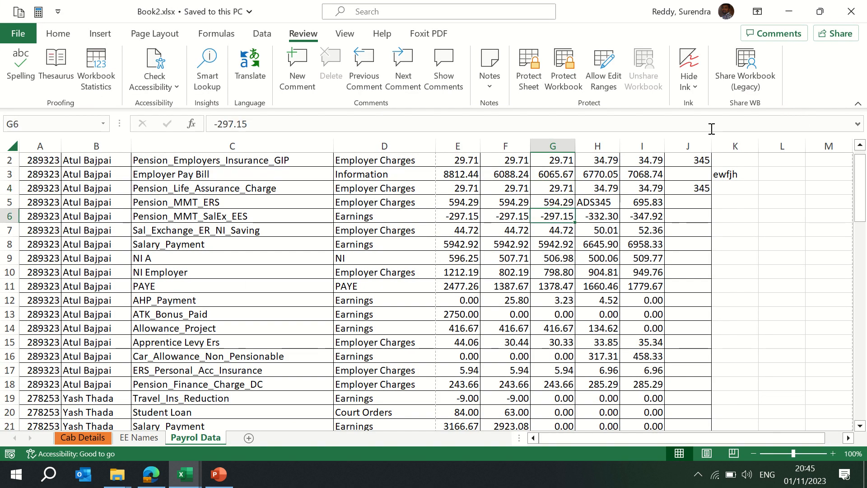
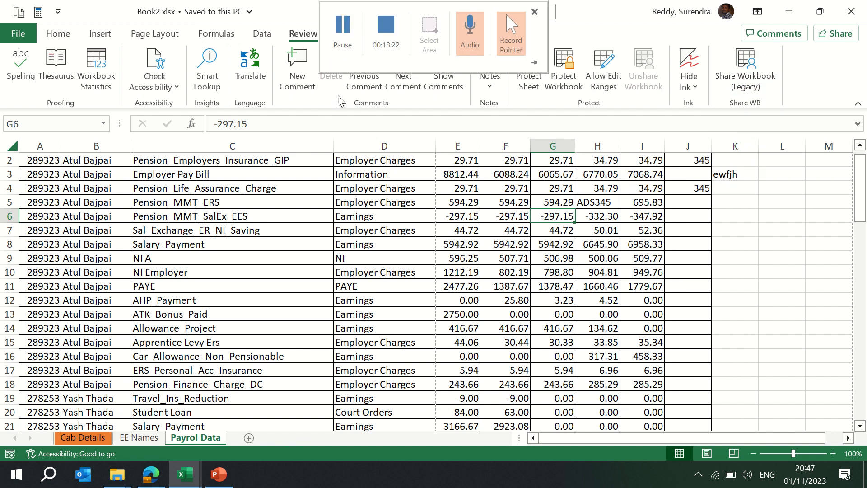
- Switch the sheet through Page Break Preview, Page Layout and Custom Views, then back to Normal view
left_click(345, 35)
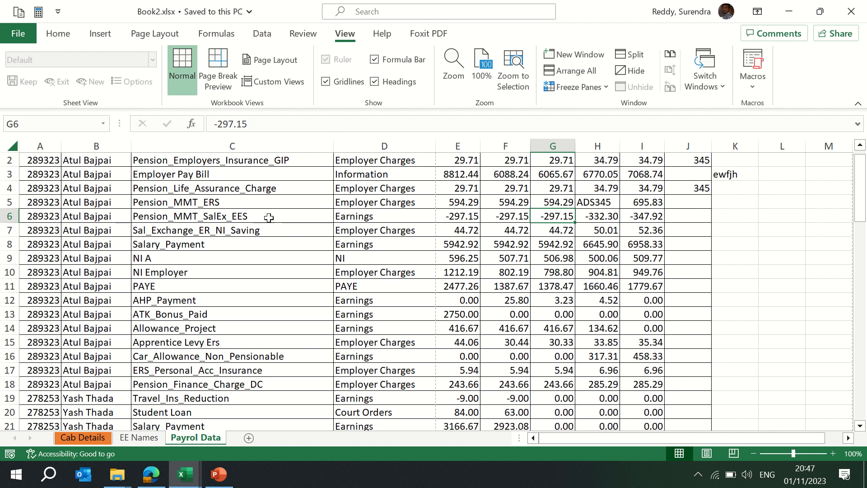
left_click(215, 61)
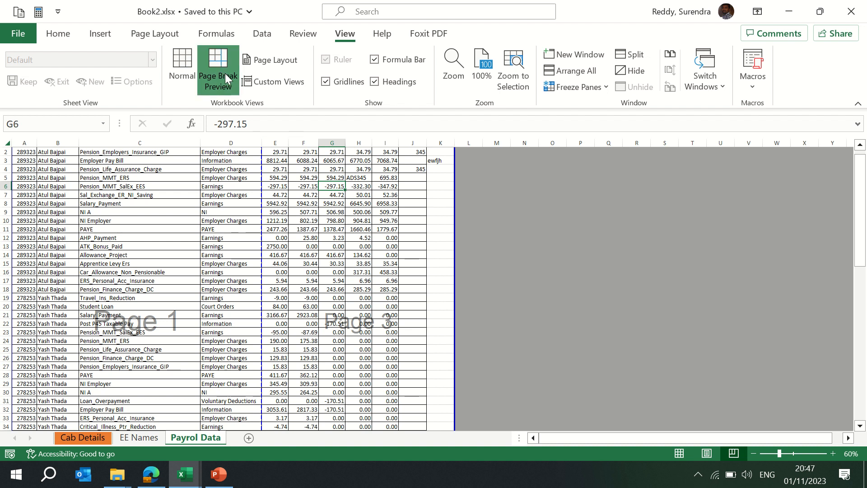
left_click(266, 63)
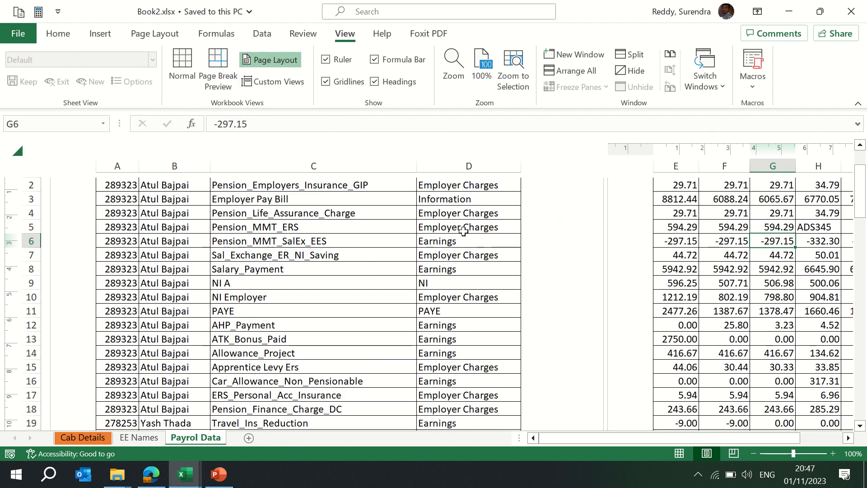
left_click(286, 82)
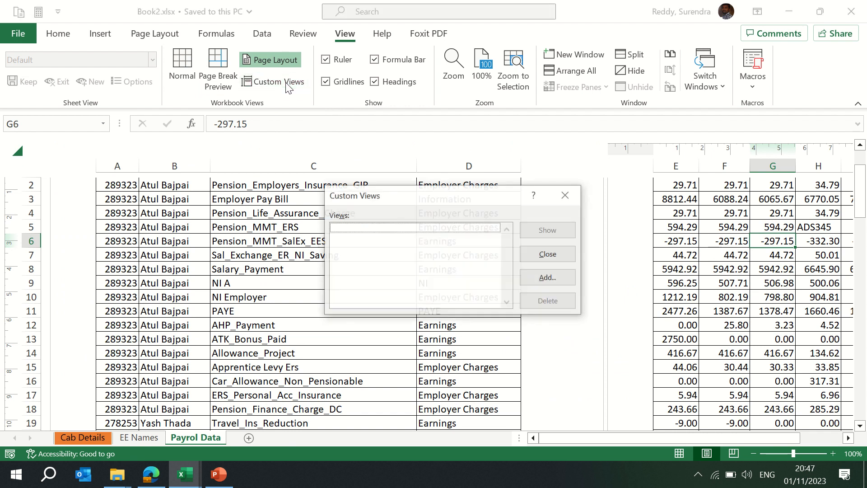
left_click(547, 255)
left_click(181, 65)
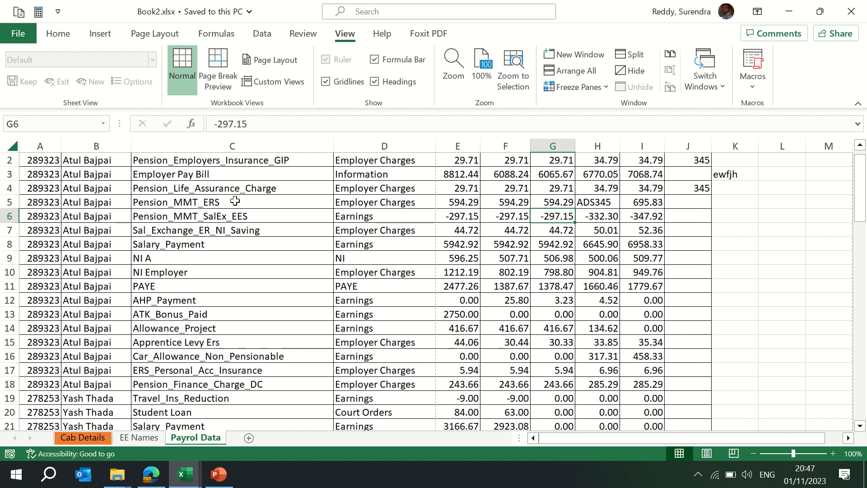
- Toggle the gridlines, formula bar and headings off and back on
left_click(343, 85)
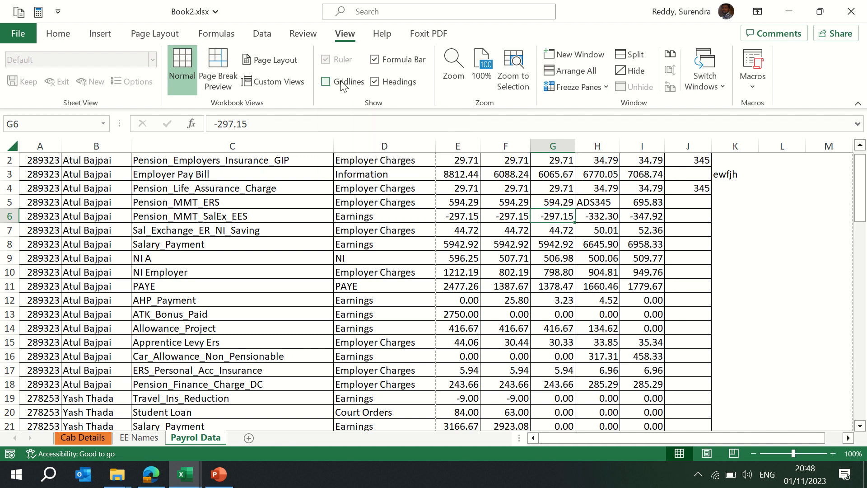
left_click(737, 240)
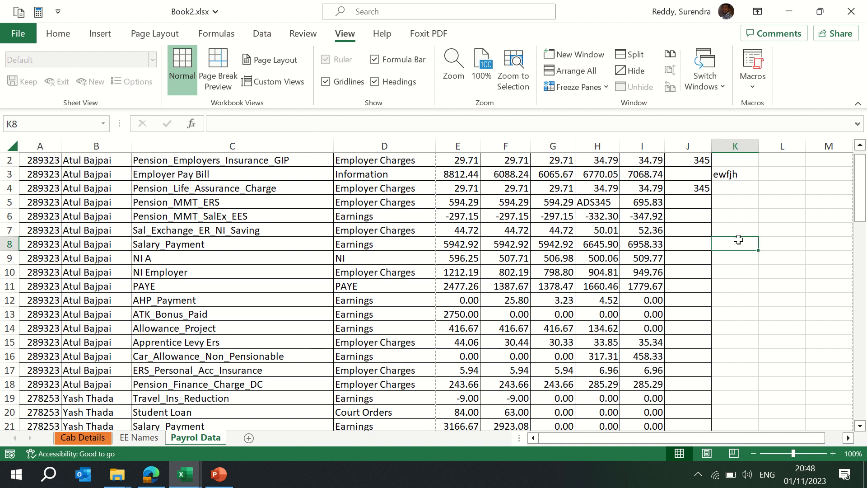
key("Right")
key("Right")
key("Right")
key("Right")
key("Right")
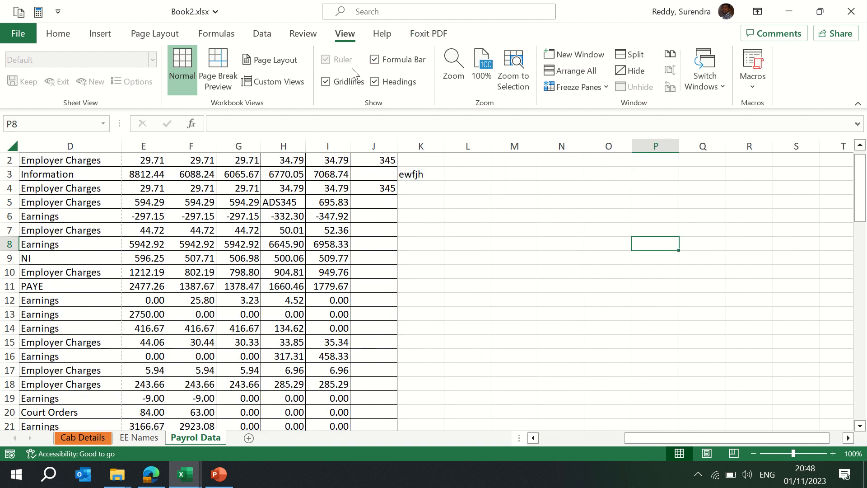
left_click(342, 87)
left_click(341, 88)
left_click(396, 65)
left_click(395, 65)
left_click(375, 81)
left_click(375, 82)
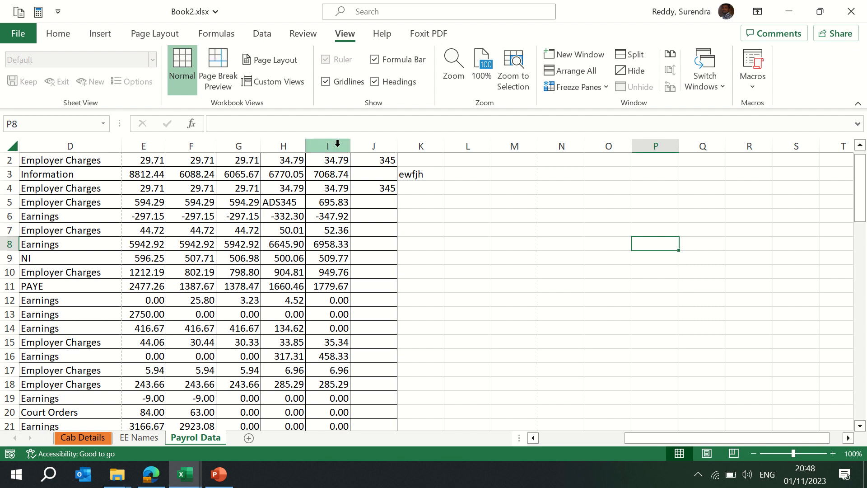
left_click(375, 82)
left_click(375, 82)
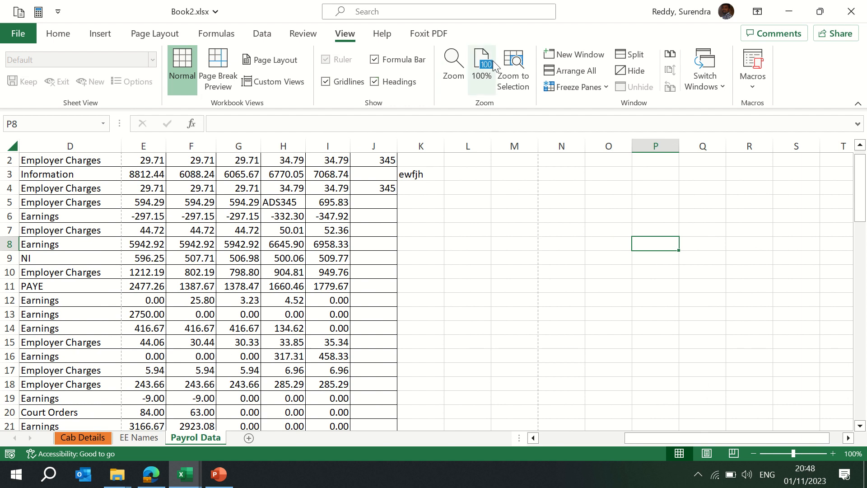
- Zoom the sheet out and back to 100%, and return to cell A1
left_click(753, 453)
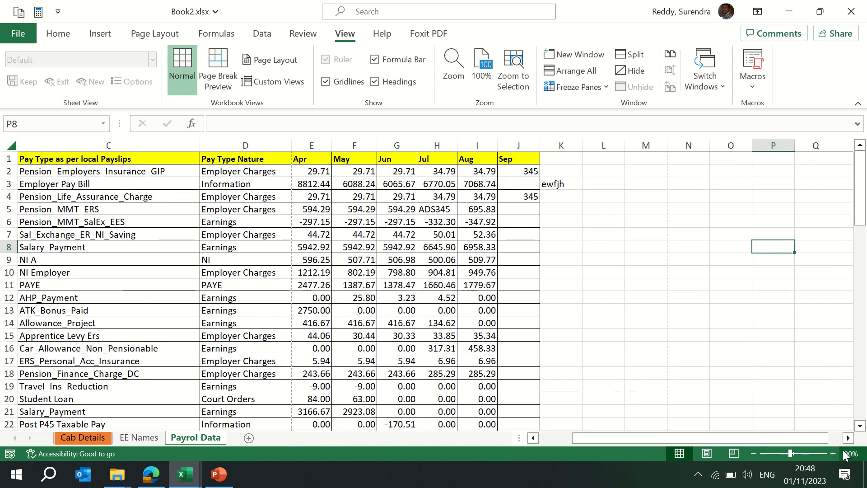
left_click(833, 454)
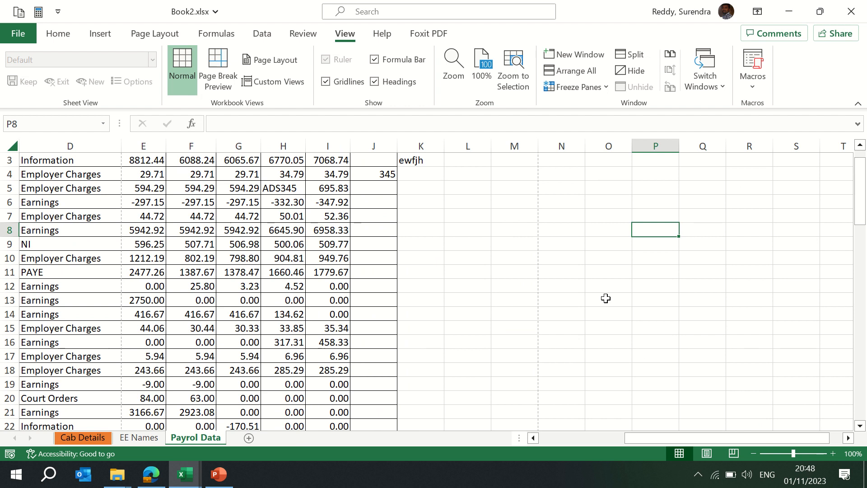
key("Up")
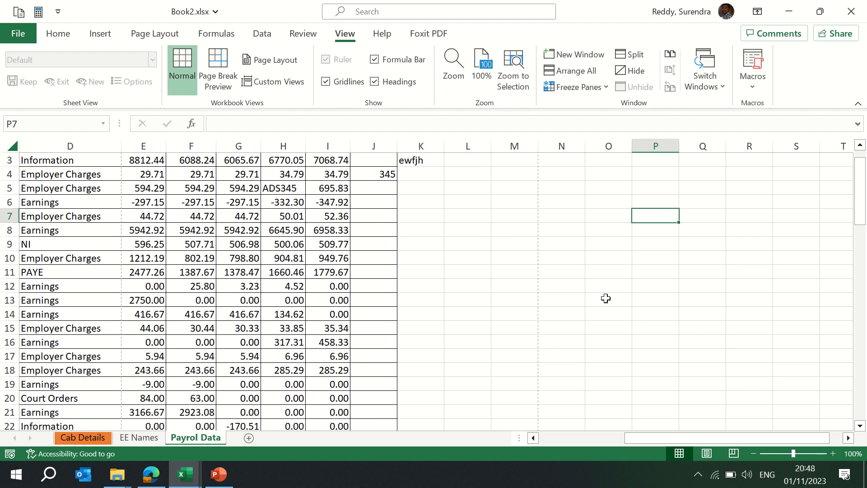
key("ctrl+Up")
key("Left")
key("Left")
key("ctrl+Home")
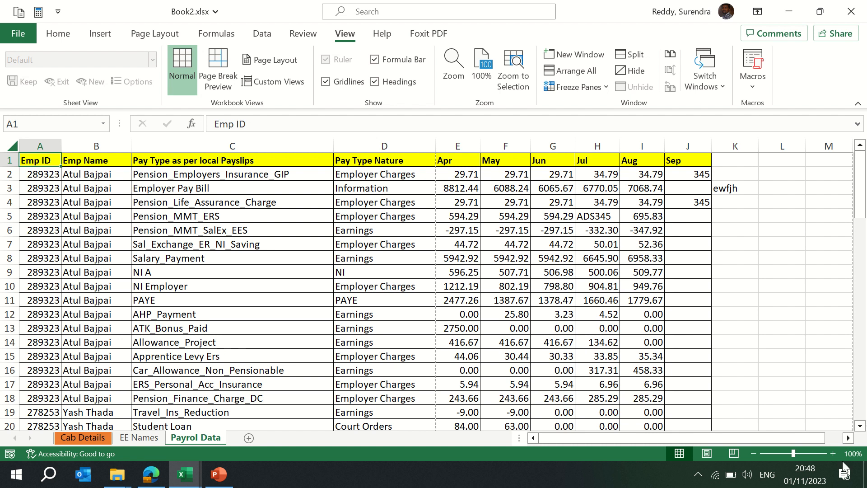
- Set the sheet zoom to 200% through the Zoom dialog
left_click(463, 78)
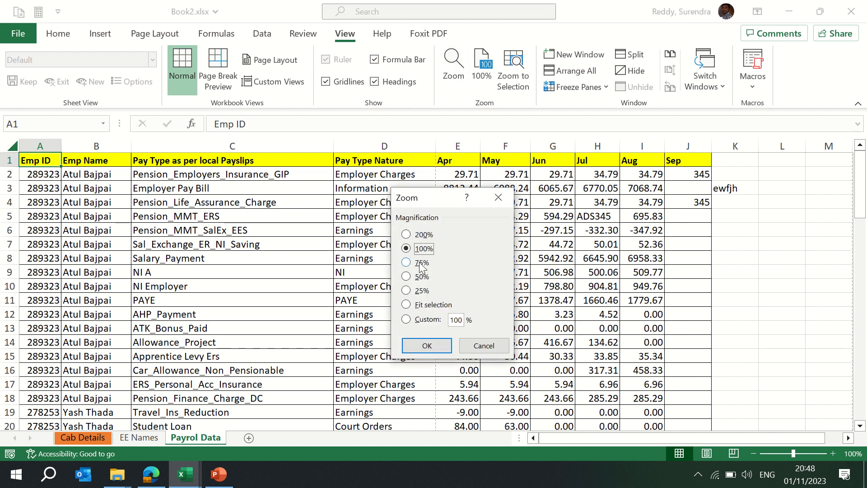
left_click(423, 235)
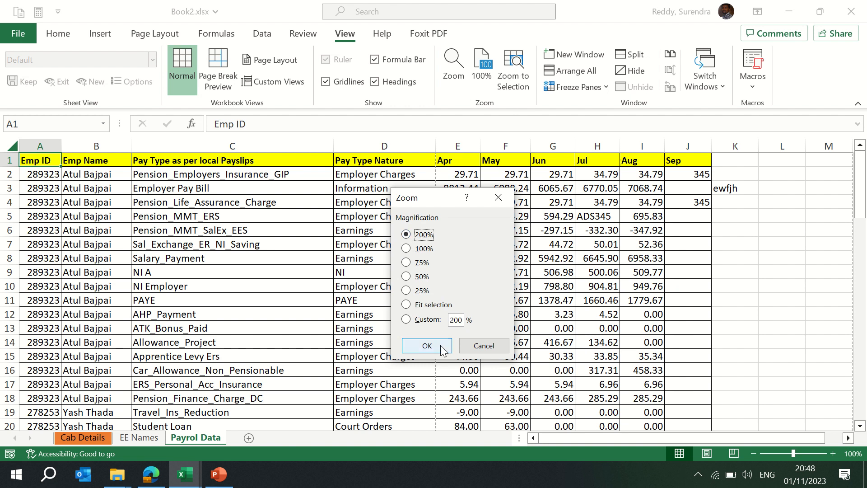
left_click(427, 345)
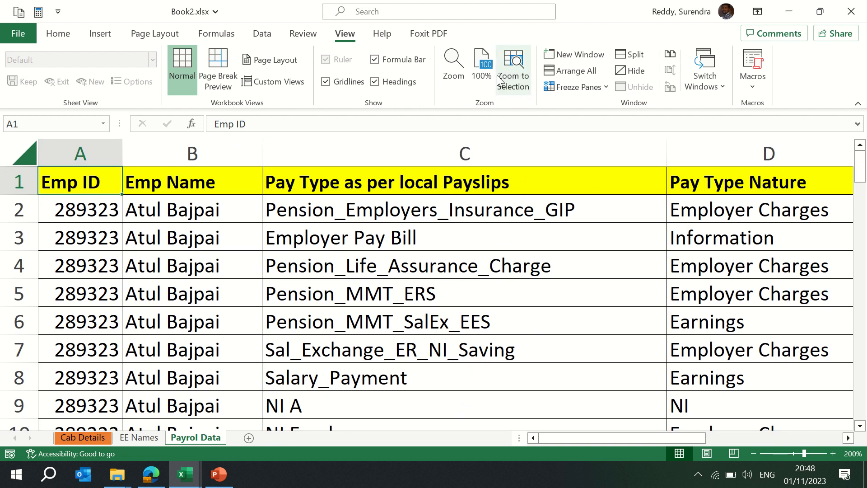
- Set a custom zoom magnification of 90%
left_click(454, 67)
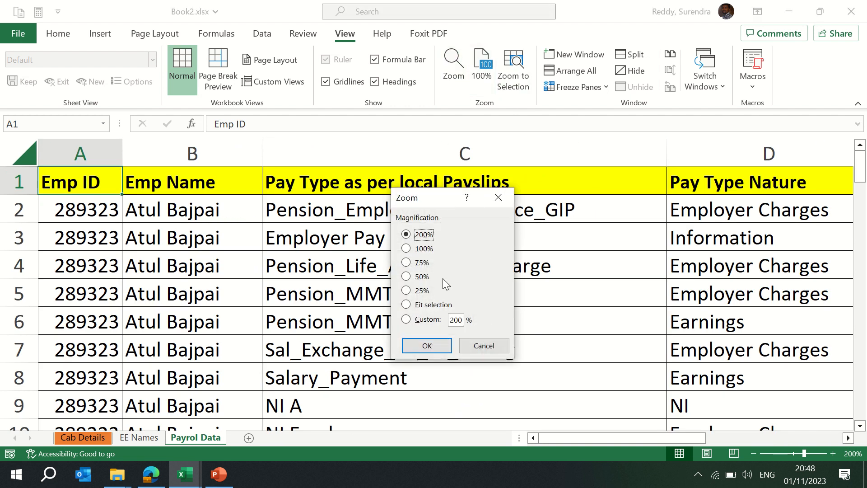
left_click(453, 323)
key("BackSpace")
type("9")
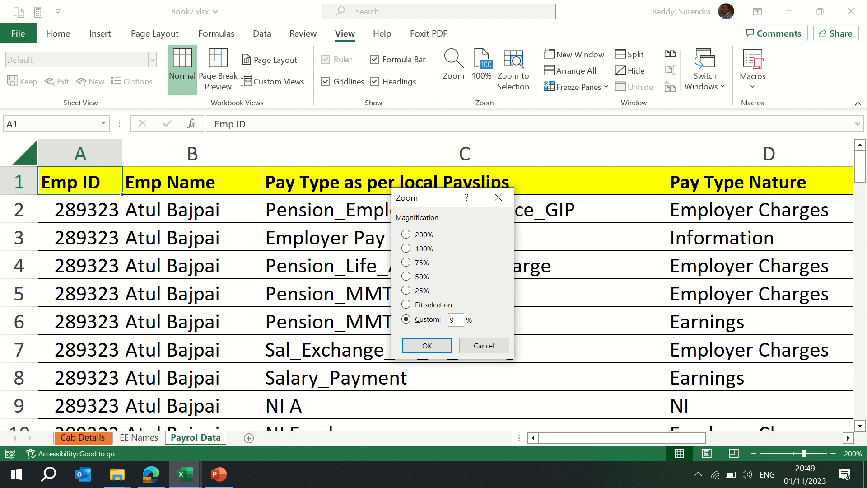
key("Delete")
key("Return")
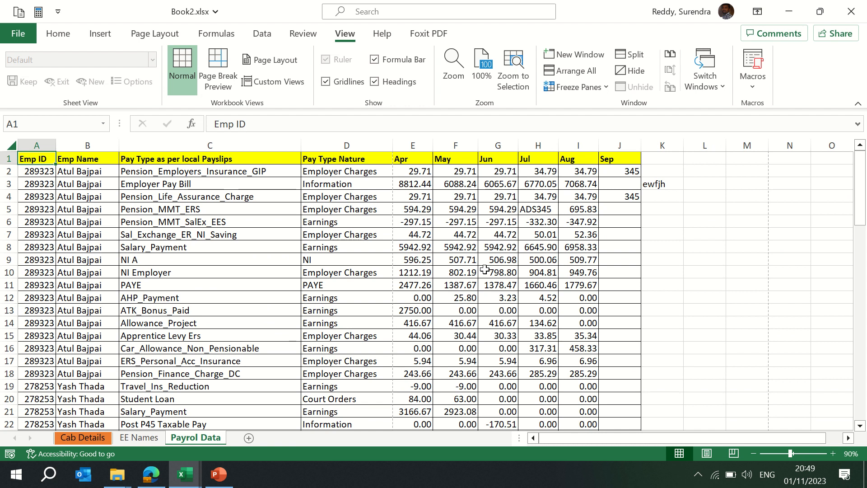
- Alternate between 100% zoom and Zoom to Selection on cell A1, finishing at 100%
left_click(492, 79)
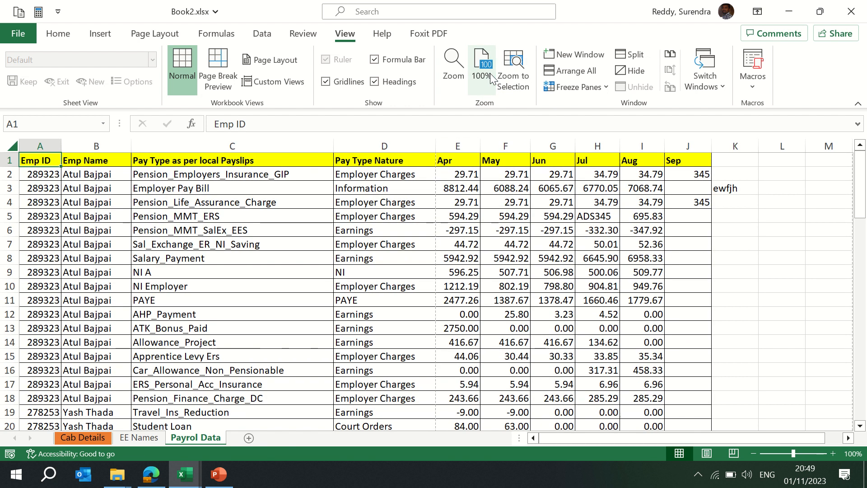
left_click(516, 81)
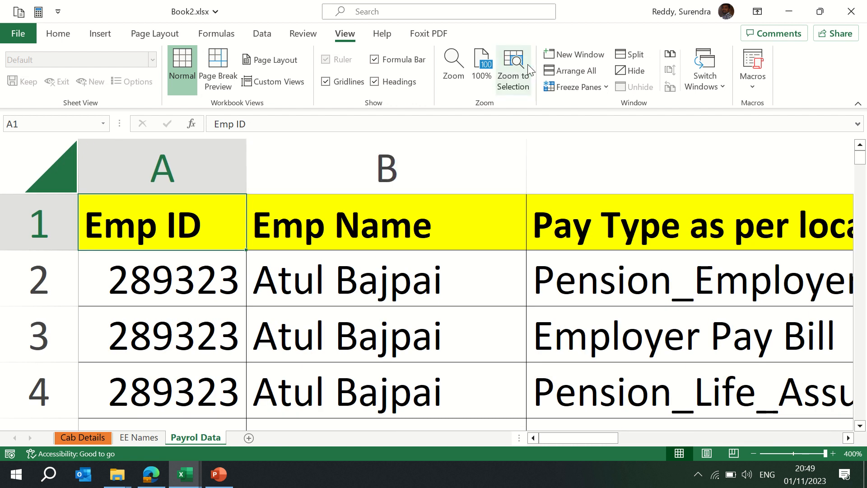
left_click(490, 70)
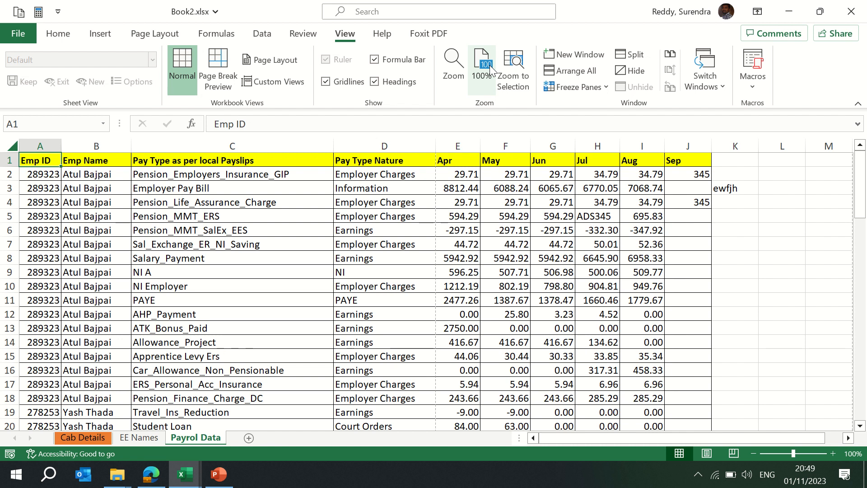
left_click(517, 69)
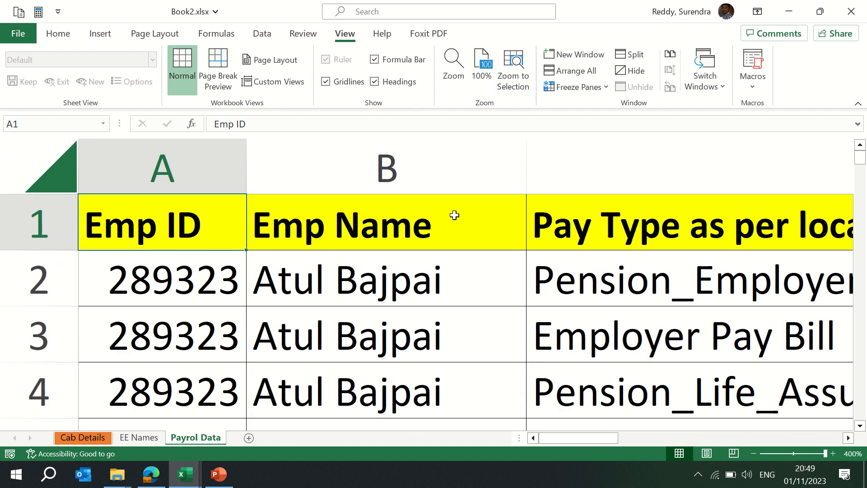
left_click(476, 80)
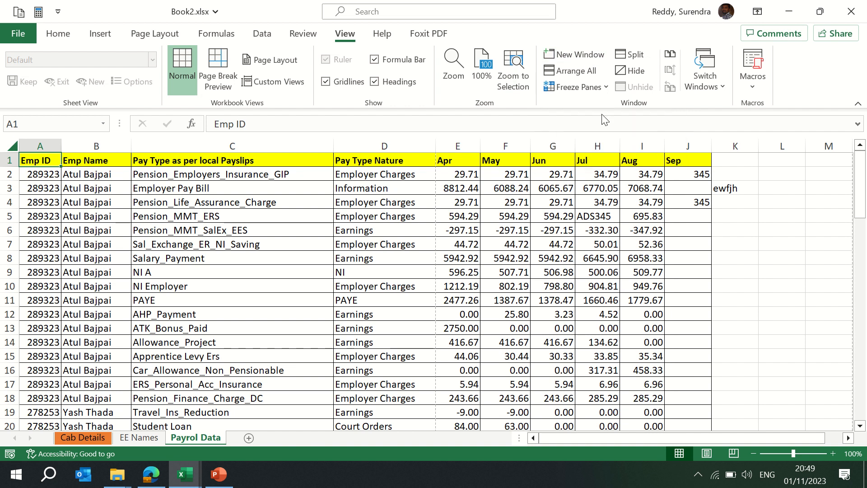
- Open a new window of the workbook and arrange both windows side by side
left_click(573, 59)
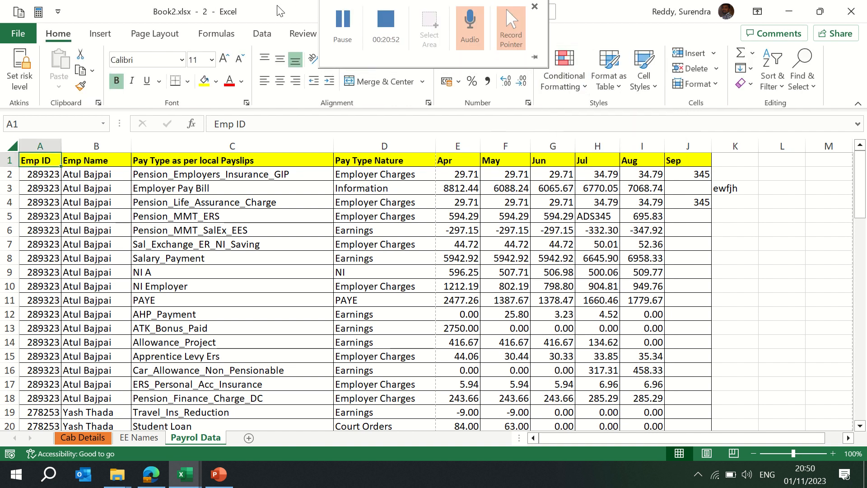
left_click_drag(506, 8, 865, 118)
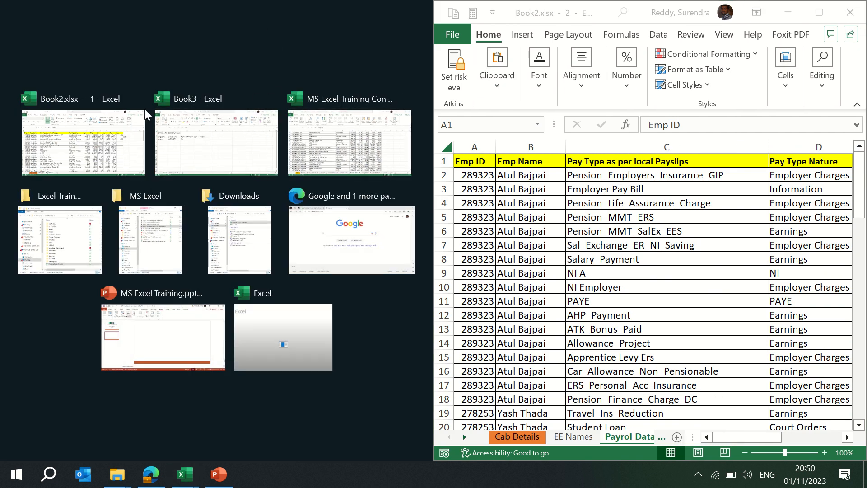
left_click(101, 124)
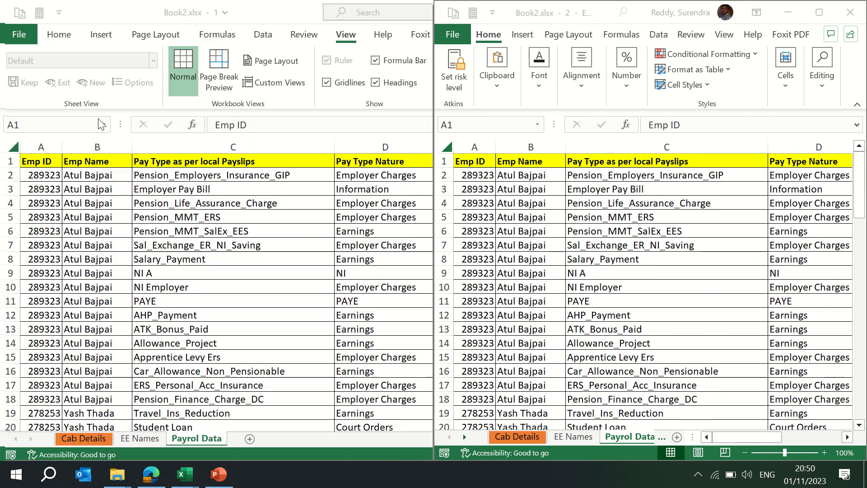
- In the first window, fill the Cab Details phone cells B2:B14 with yellow
left_click(91, 439)
left_click(170, 204)
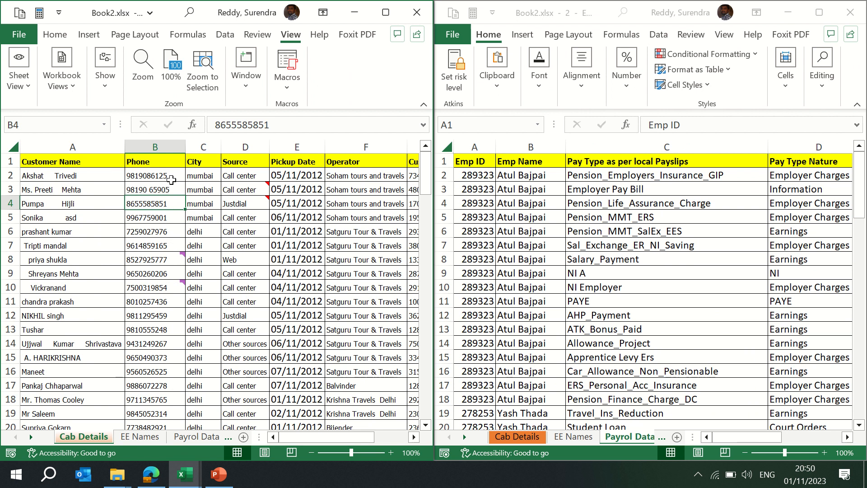
left_click_drag(145, 175, 149, 342)
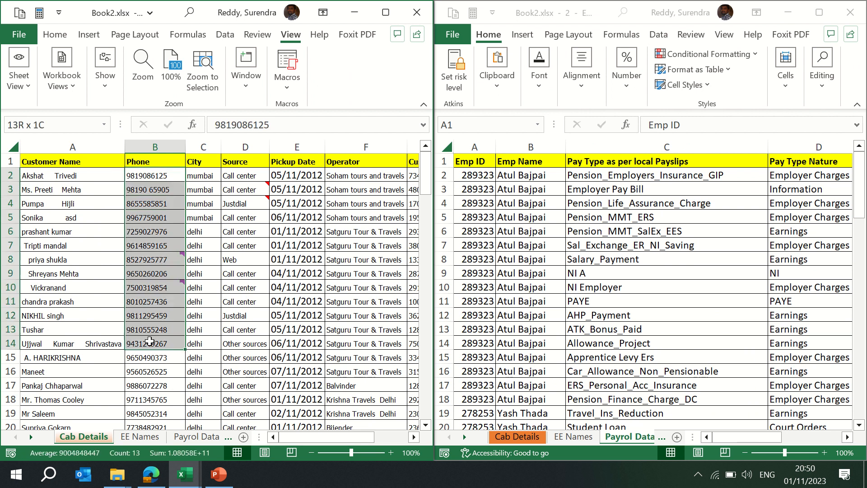
left_click(58, 37)
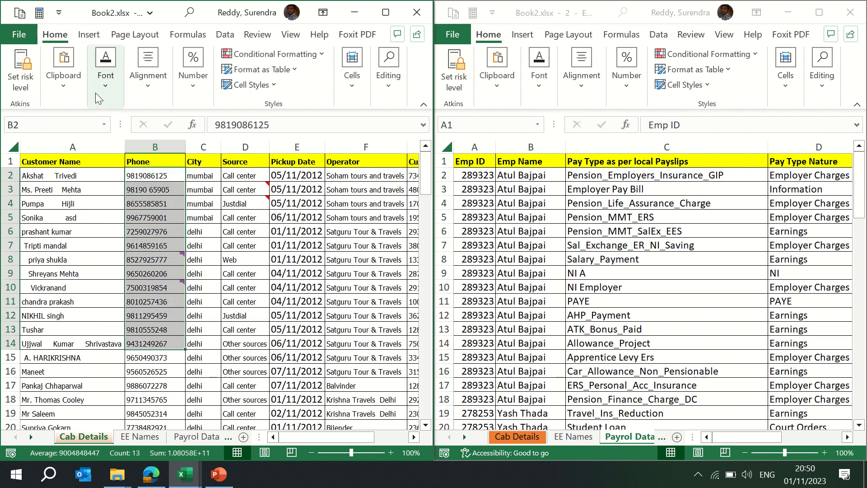
left_click(105, 88)
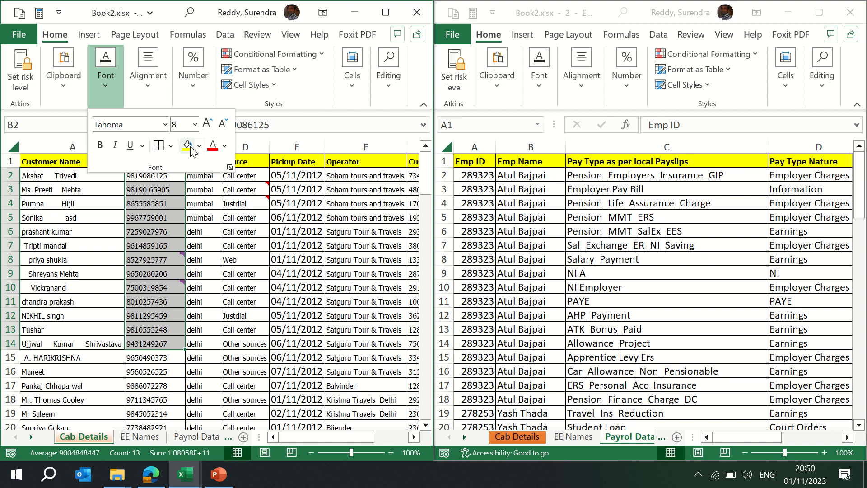
left_click(190, 147)
- In the second window, fill the Payrol Data employee name cells B2:B13 with yellow
left_click_drag(531, 176, 543, 328)
left_click(543, 86)
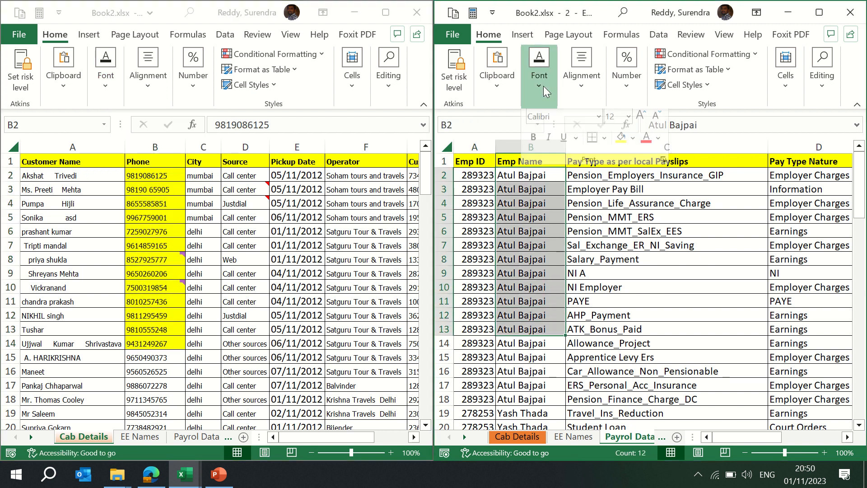
left_click(621, 145)
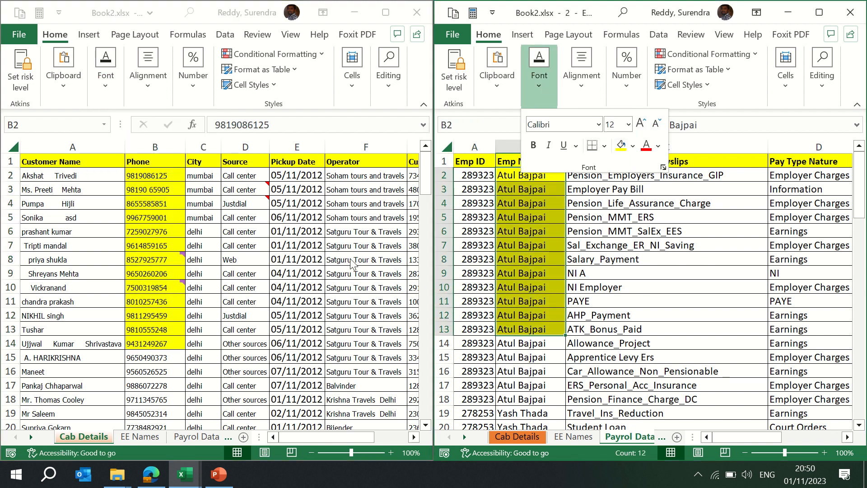
left_click(736, 235)
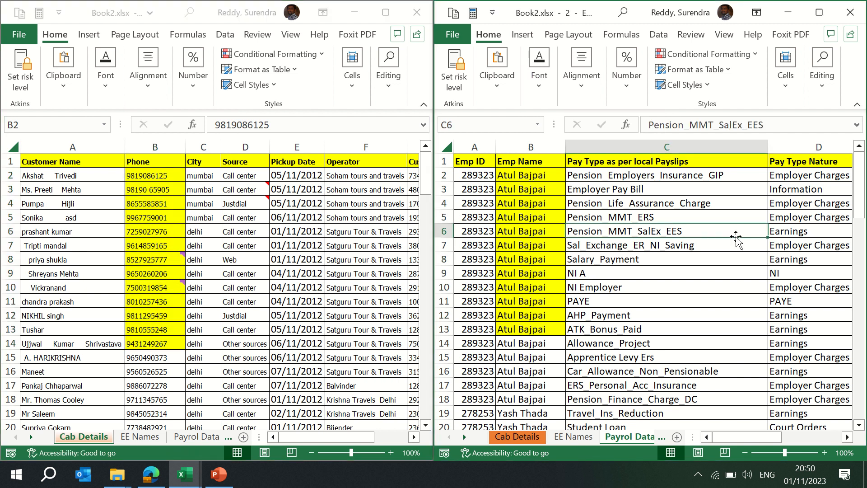
- Save the workbook and close the second workbook window
key("ctrl+s")
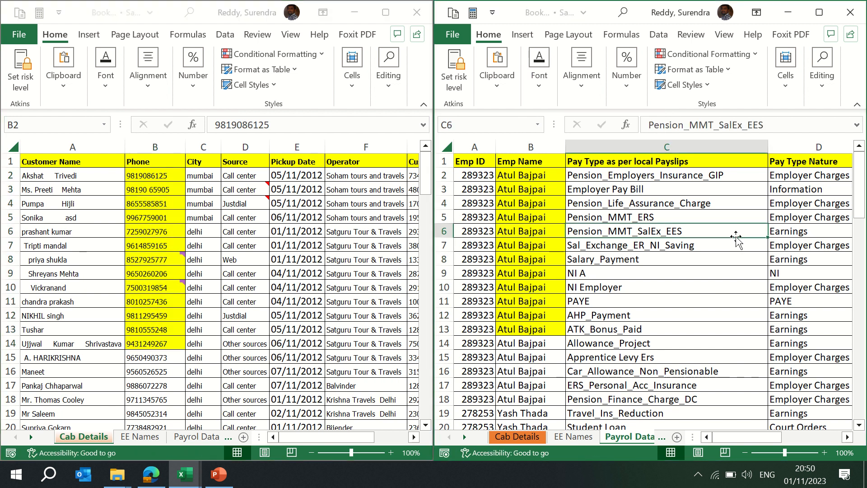
left_click(847, 15)
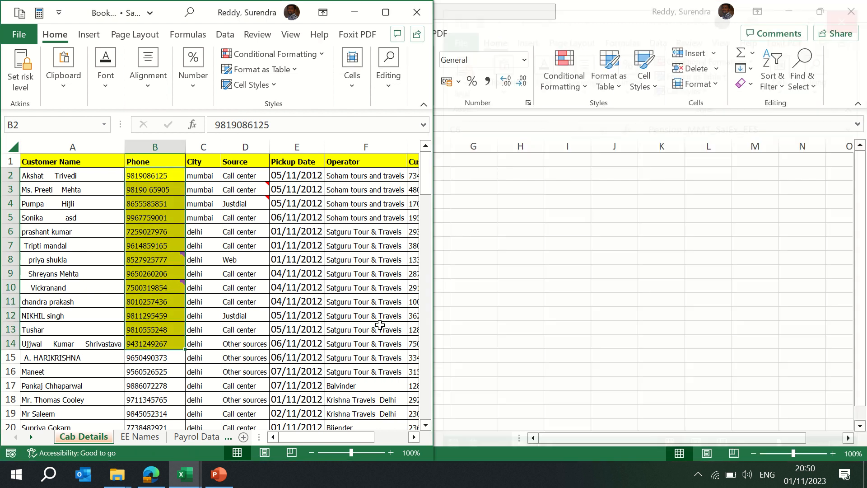
- Select the Payrol Data employee names B2:B13 and maximize the workbook window
left_click(138, 437)
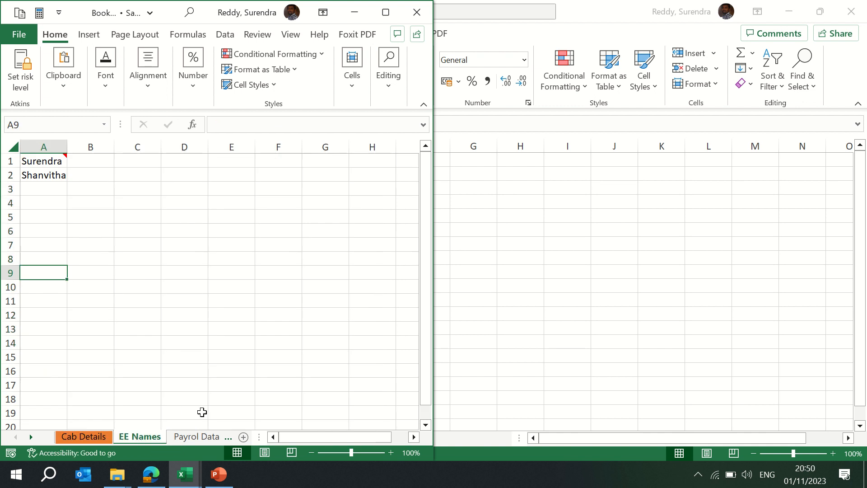
left_click(197, 435)
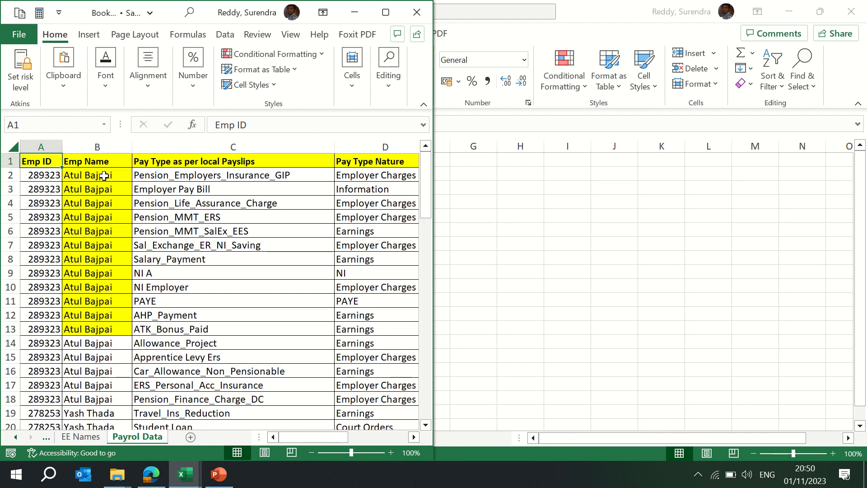
left_click_drag(104, 176, 119, 326)
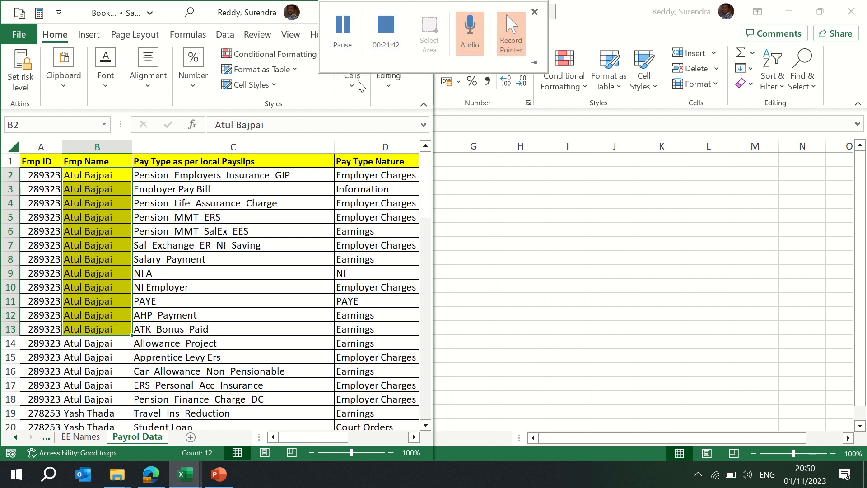
left_click(386, 8)
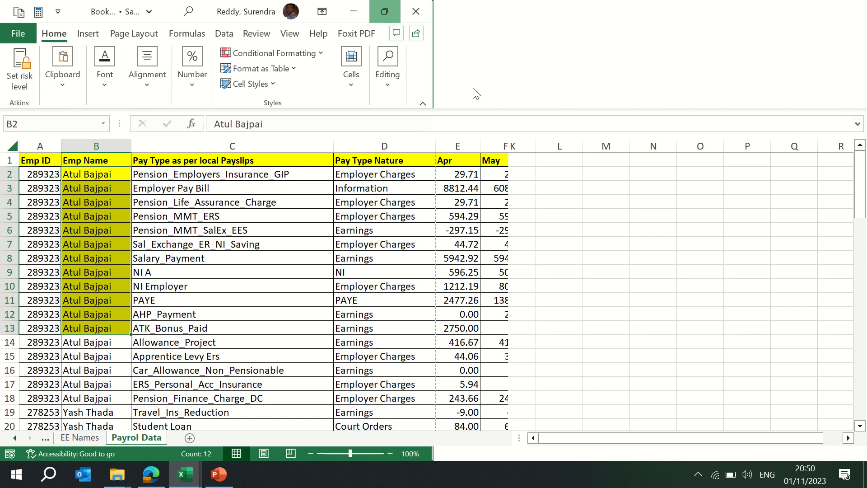
- Arrange all open Excel windows in the Tiled layout
left_click(345, 34)
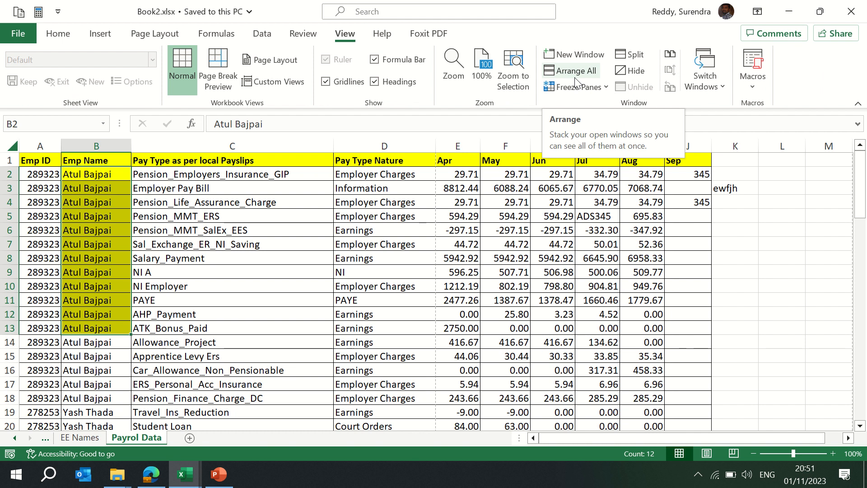
left_click(575, 80)
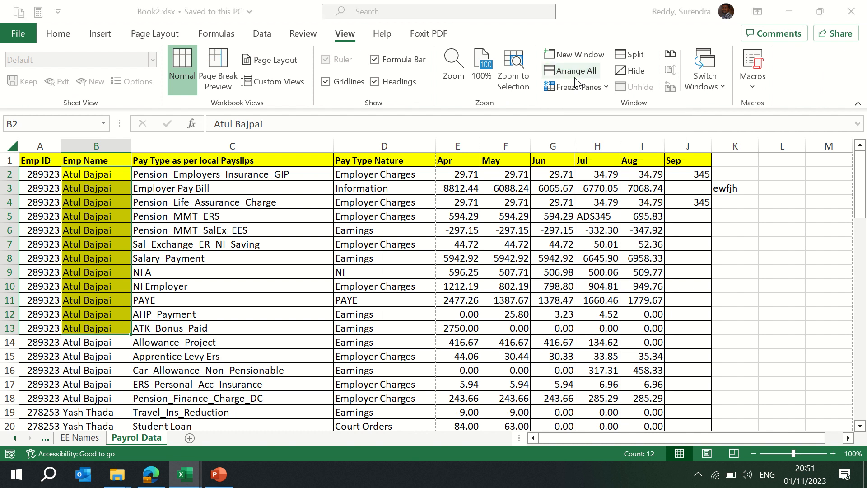
left_click(407, 238)
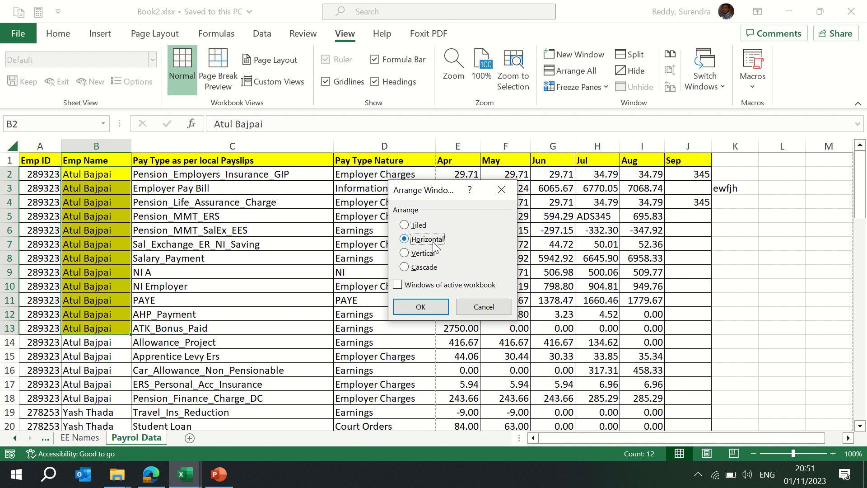
left_click(412, 226)
left_click(427, 306)
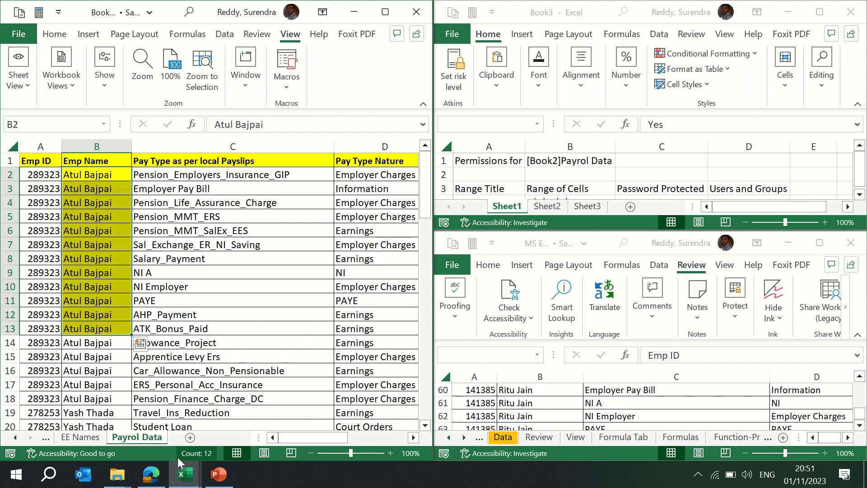
- Close the Book3 workbook without saving it
mouse_move(192, 477)
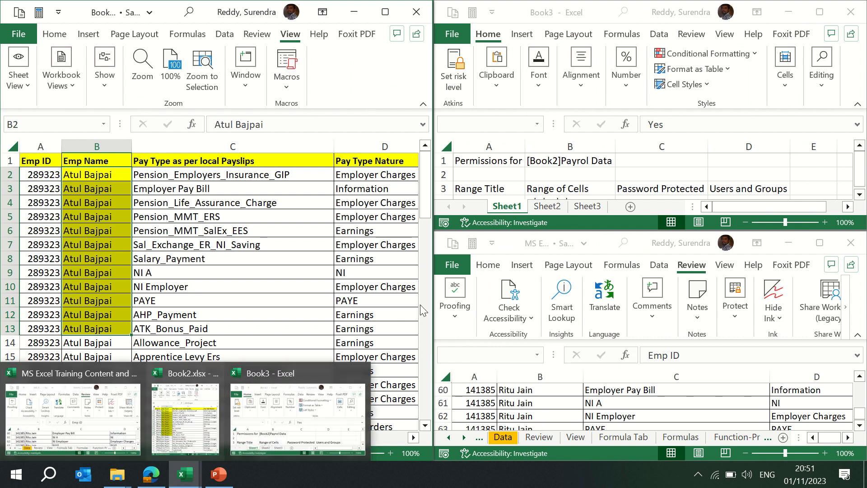
left_click(695, 176)
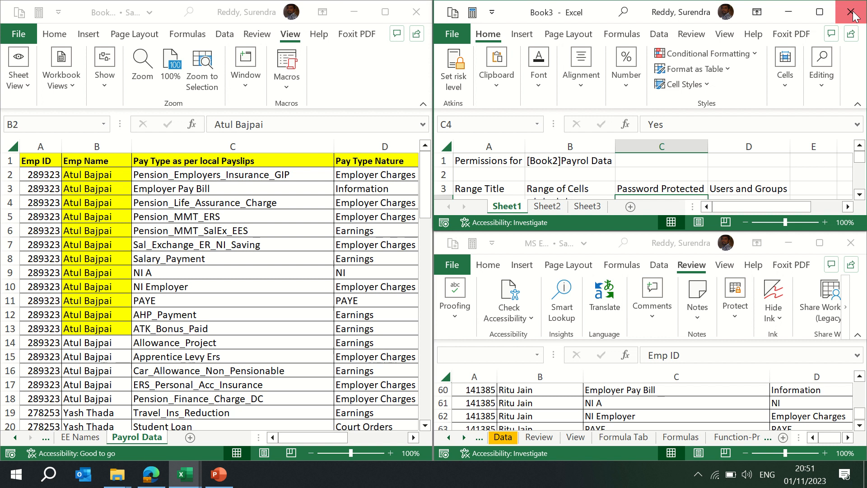
key("ctrl+w")
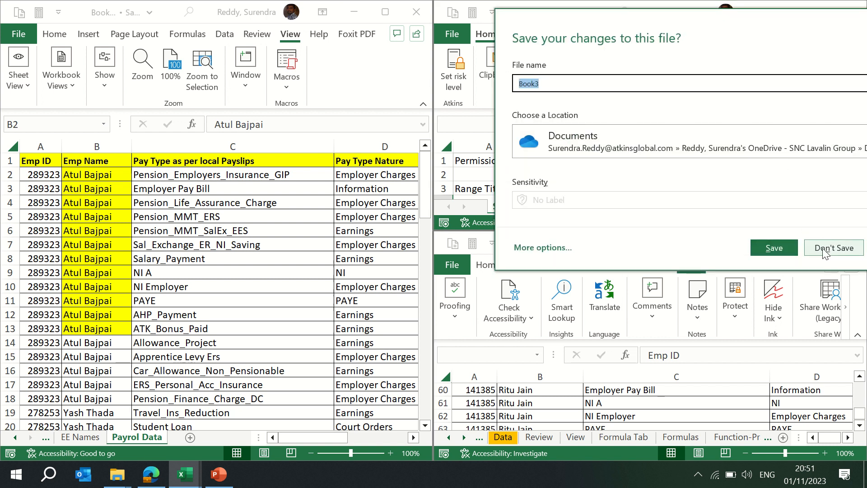
left_click(824, 251)
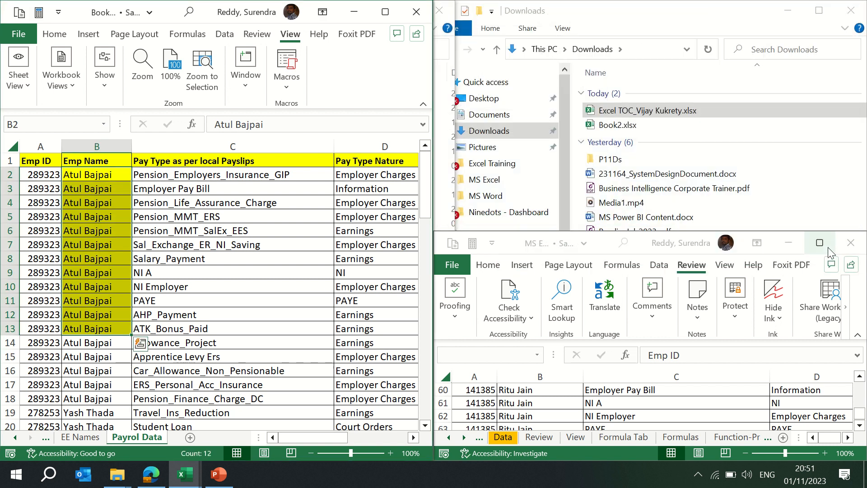
- Move the other workbook window out of the way and maximize the Book2 window
left_click_drag(605, 243, 865, 2)
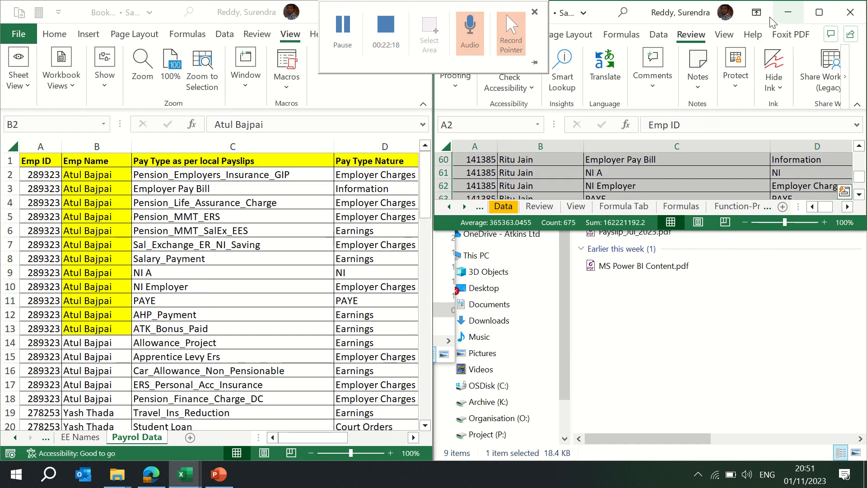
left_click(767, 8)
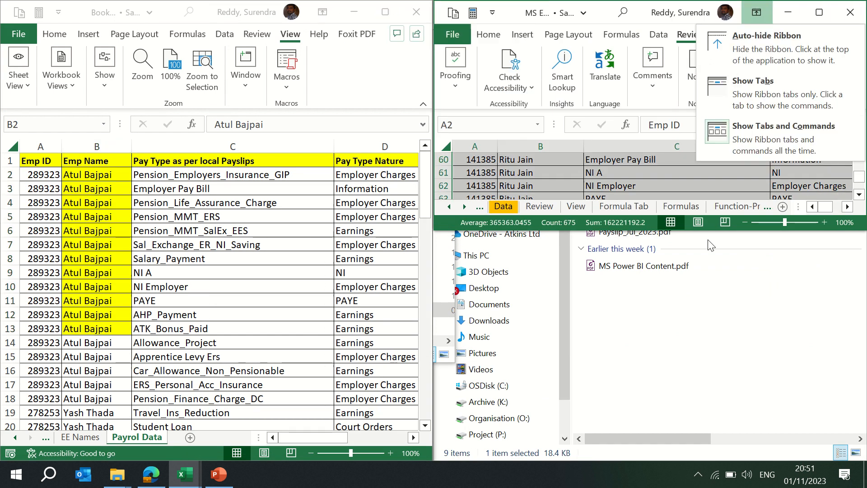
left_click(665, 296)
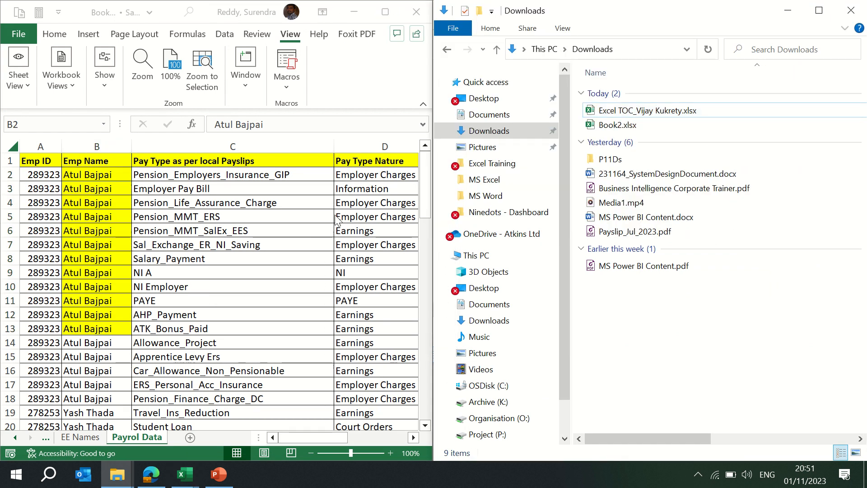
left_click(424, 4)
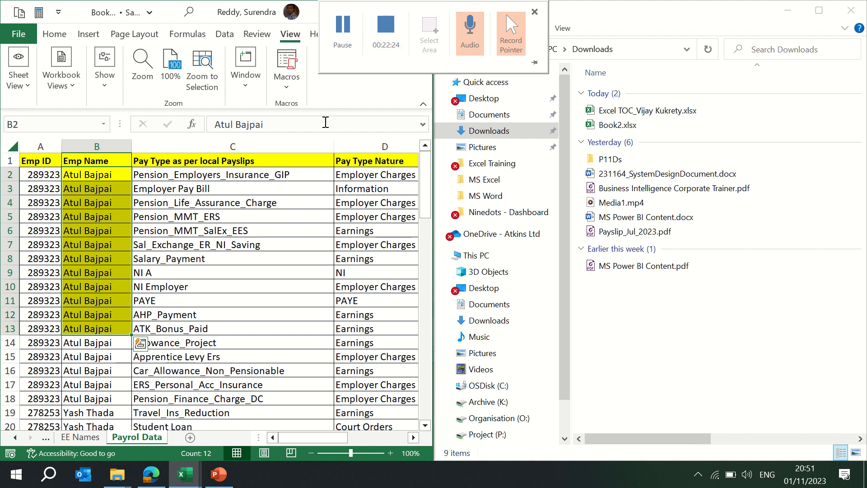
left_click(384, 13)
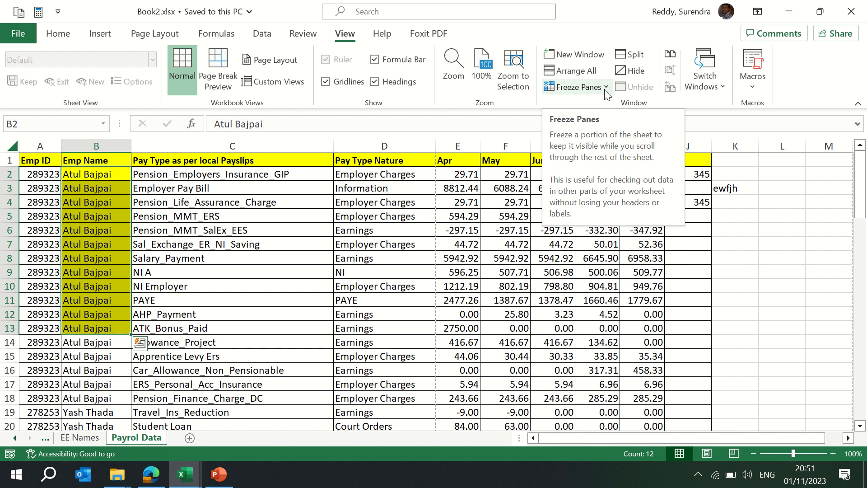
- Browse the worksheets and scroll up and down through the Payrol Data rows
key("ctrl+Page_Up")
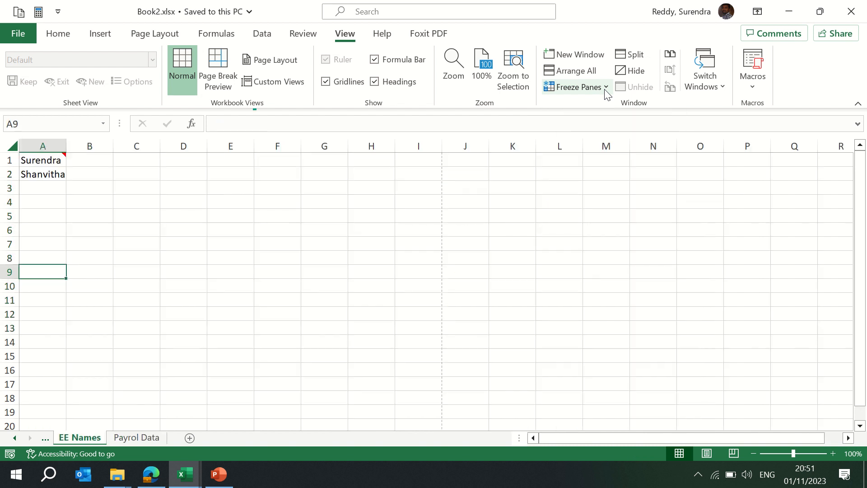
key("ctrl+Page_Up")
key("ctrl+Page_Down")
key("ctrl+Page_Down")
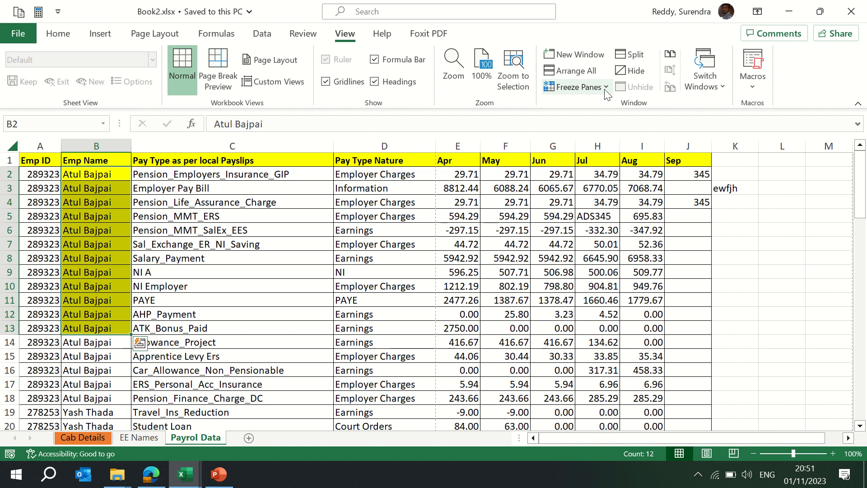
key("Down")
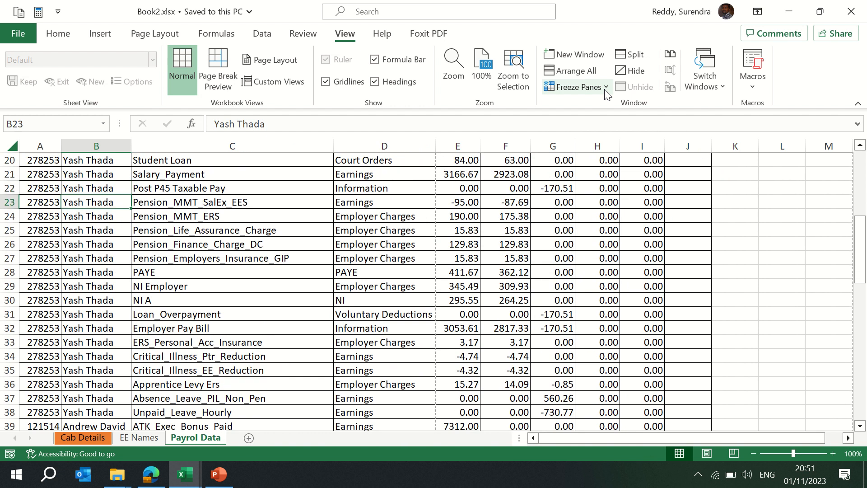
key("Down")
key("Down")
key("Down")
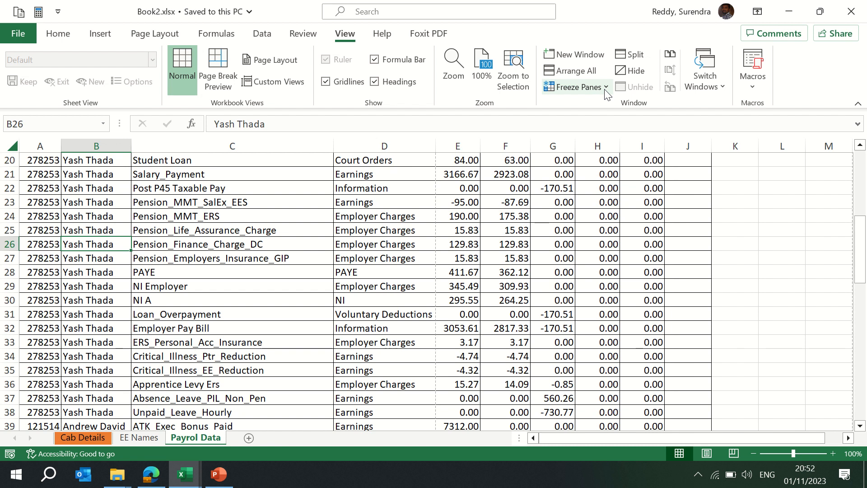
key("Page_Down")
key("Page_Down")
key("Page_Down")
key("Page_Up")
key("Page_Up")
key("Page_Up")
key("Page_Up")
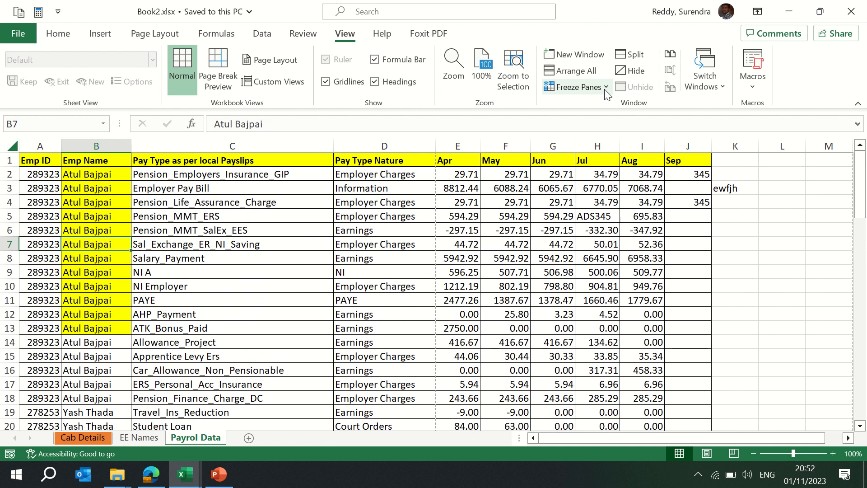
- Select row 2 and freeze panes so the header row stays in place
left_click(10, 174)
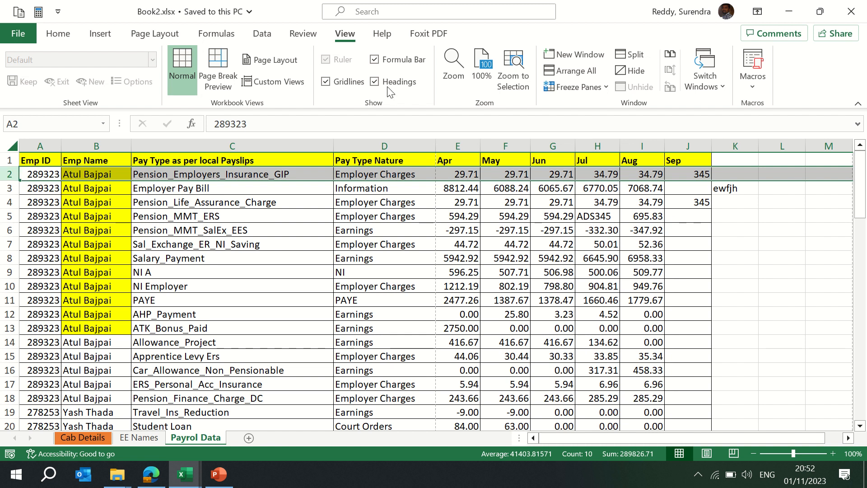
left_click(580, 89)
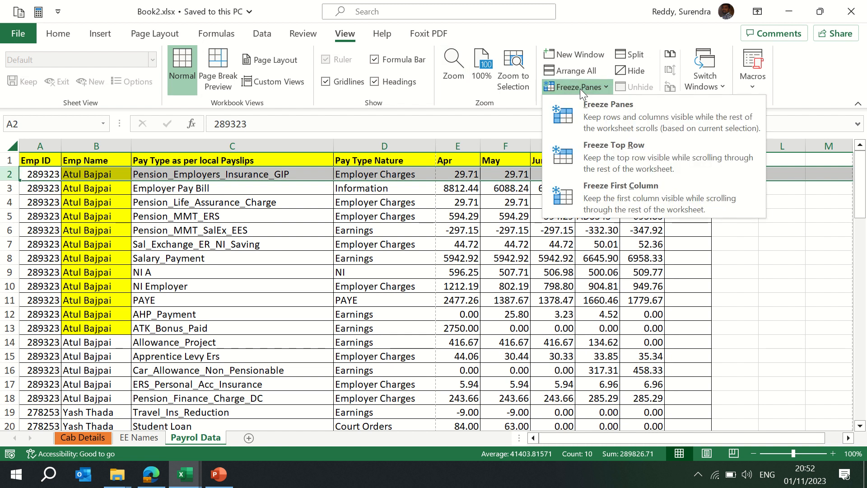
left_click(614, 121)
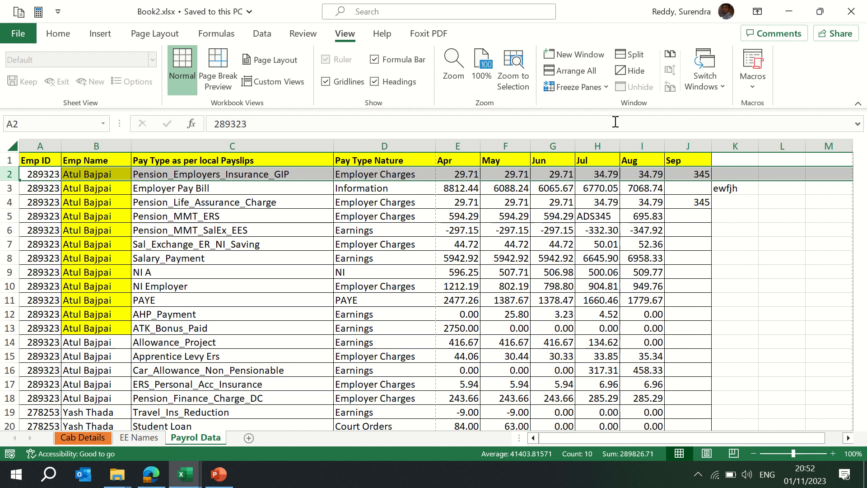
- Scroll down and up through Payrol Data to check the frozen header row
left_click(296, 188)
key("Page_Down")
key("Page_Down")
key("Page_Down")
scroll(297, 190, "down", 1)
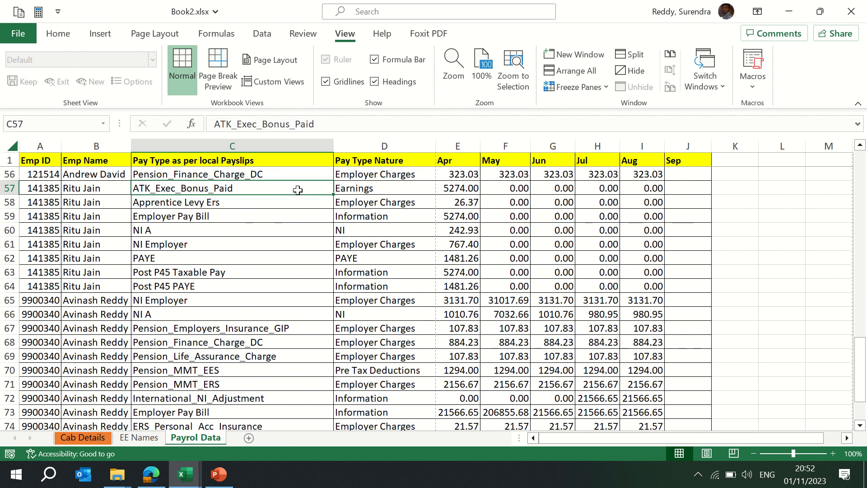
key("Page_Down")
key("Page_Down")
scroll(297, 191, "down", 1)
key("Page_Up")
key("Page_Up")
key("Page_Up")
key("Page_Up")
key("Page_Up")
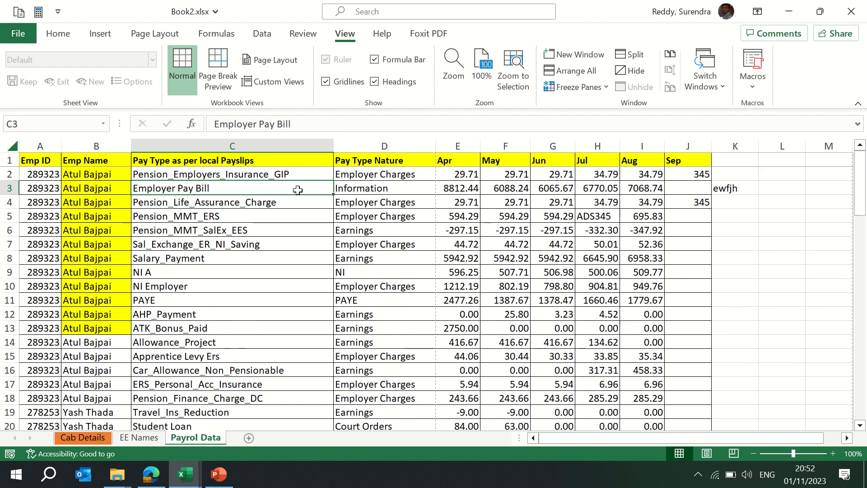
key("Page_Down")
key("Page_Down")
key("Page_Down")
key("Page_Down")
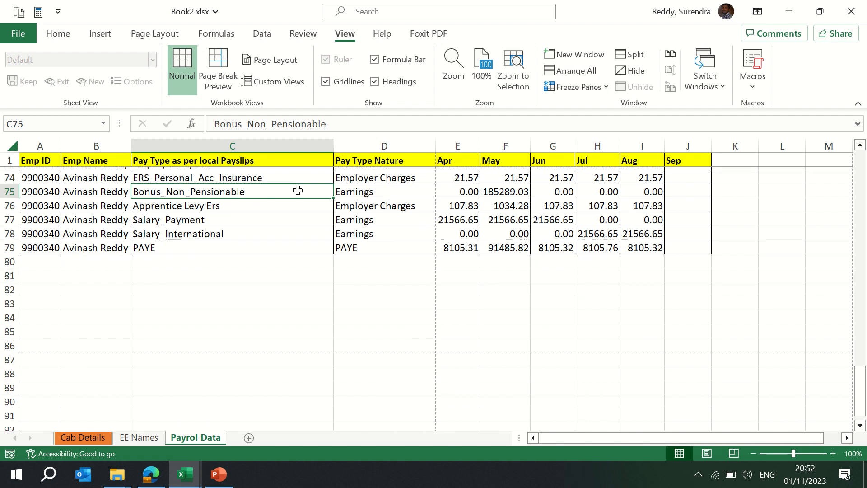
scroll(298, 190, "down", 1)
key("Page_Up")
key("Page_Up")
key("Page_Up")
key("Page_Up")
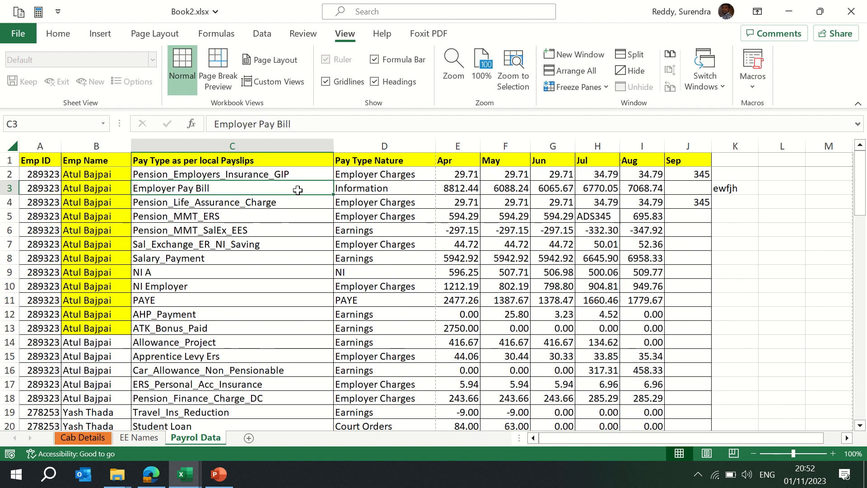
- Unfreeze the panes and move across the Payrol Data columns
left_click(597, 87)
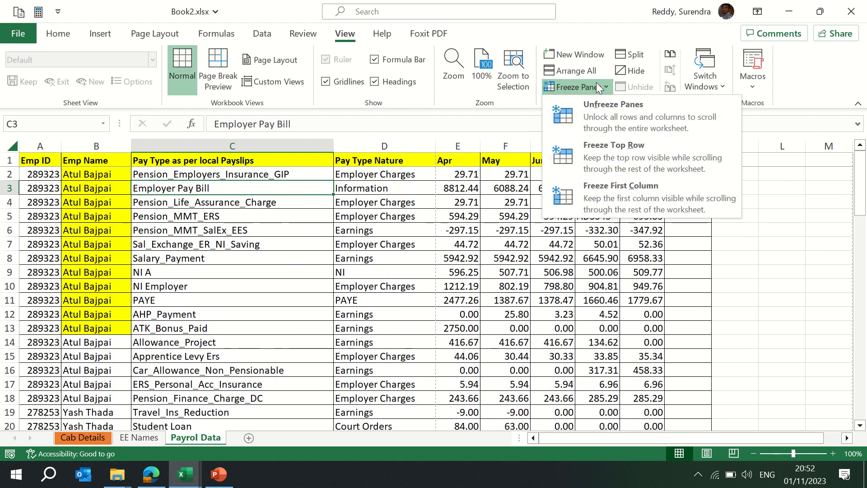
left_click(602, 112)
key("Right")
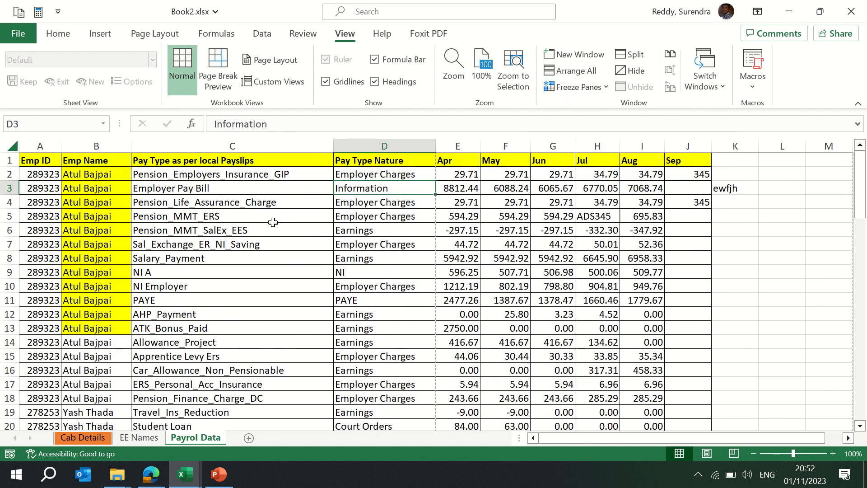
left_click(153, 173)
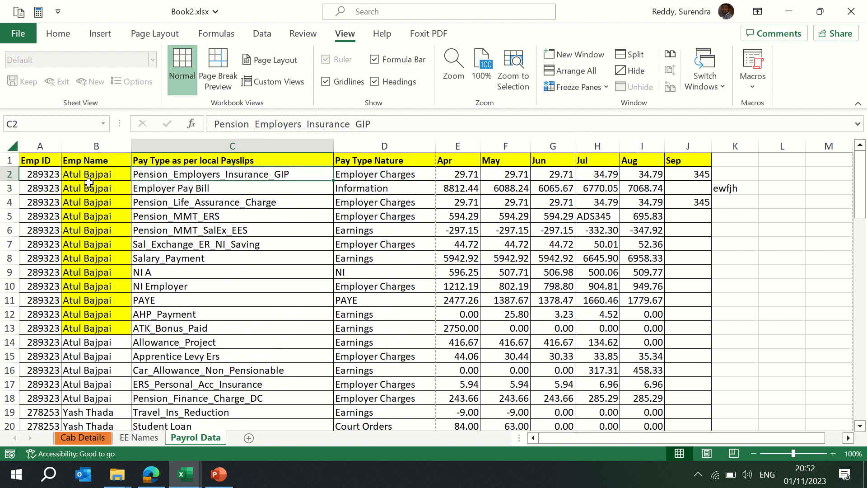
key("Right")
key("Right")
key("Right")
key("Right")
key("Right")
key("Right")
key("Right")
key("Right")
key("Right")
key("Right")
key("Right")
key("Right")
key("Right")
key("Right")
key("Right")
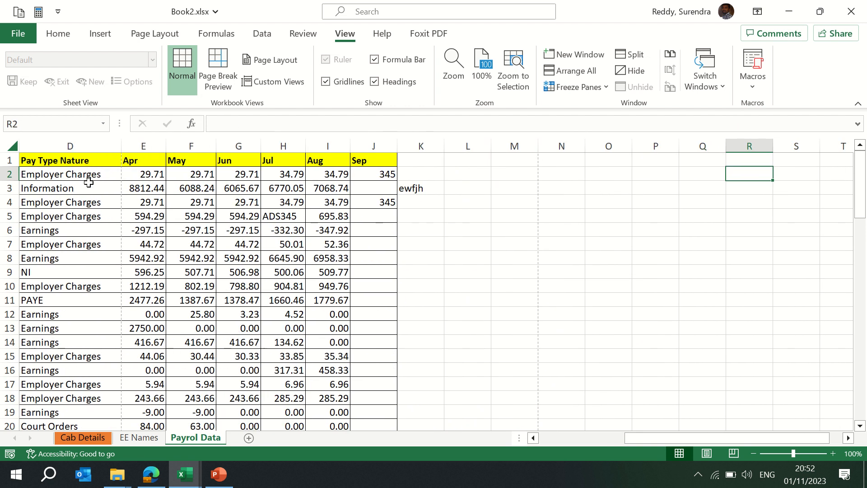
- Return to column A of Payrol Data and freeze the first column
key("Right")
key("Right")
key("Right")
key("Right")
key("Right")
key("Right")
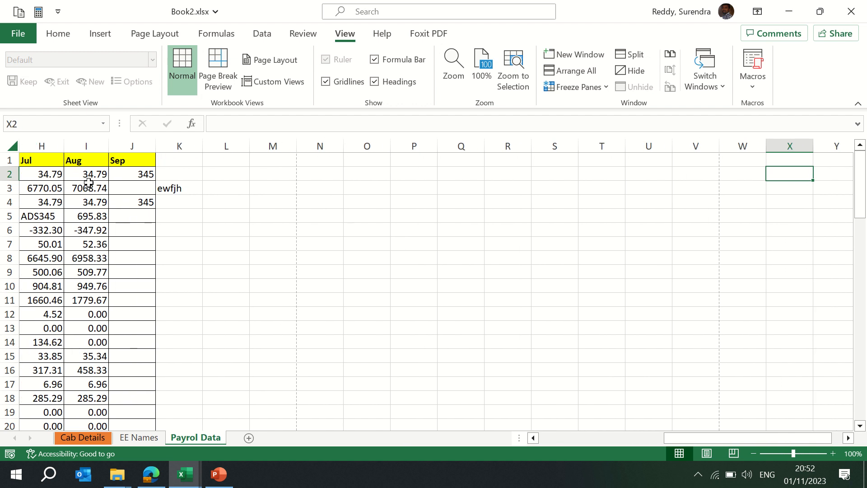
key("Left")
key("Left")
key("Left")
key("Left")
key("Left")
key("Left")
key("Left")
key("Left")
key("Left")
key("Left")
key("Left")
key("Left")
key("Left")
key("Left")
key("Left")
key("Left")
key("Left")
key("Left")
key("Left")
key("Left")
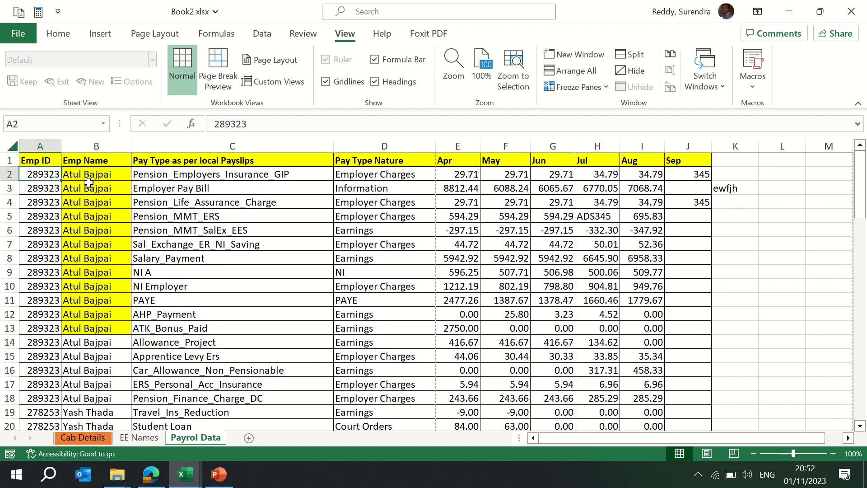
key("Right")
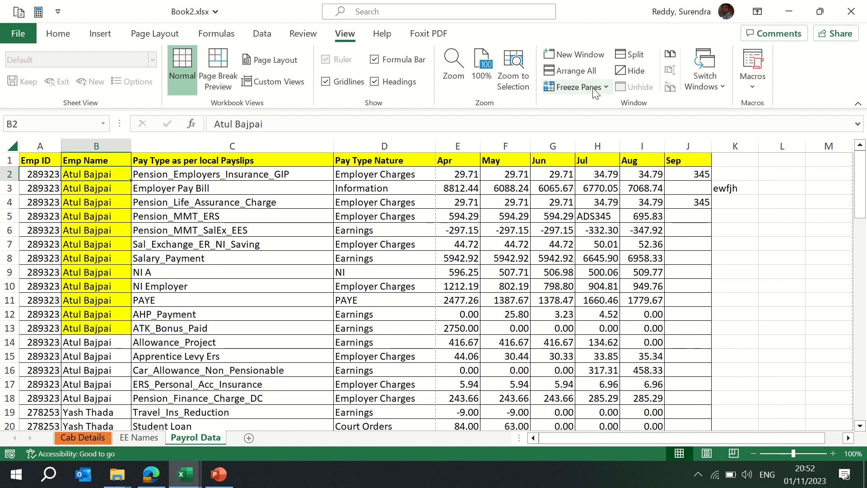
left_click(577, 87)
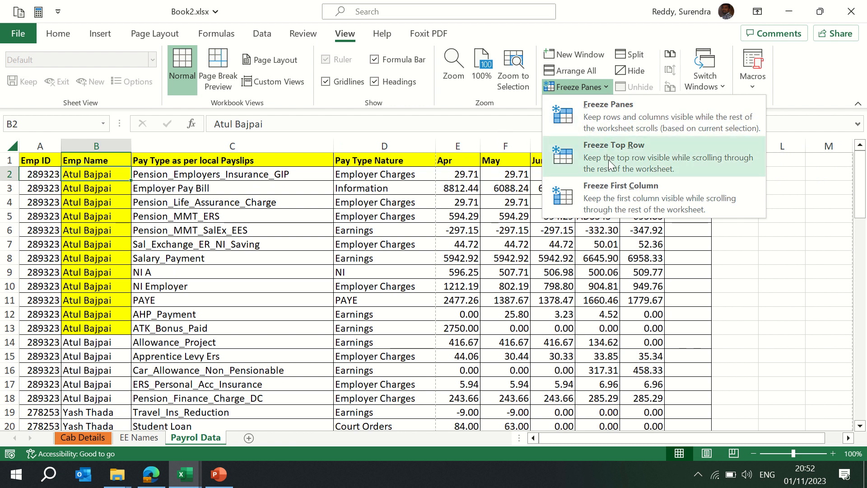
left_click(617, 202)
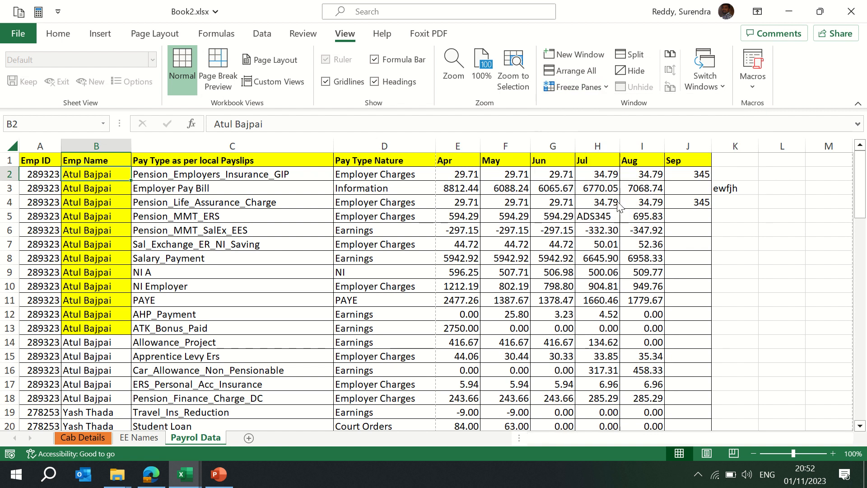
- Scroll across and down Payrol Data to check the frozen first column
key("Right")
key("Right")
key("Right")
key("Right")
key("Right")
key("Right")
key("Right")
key("Right")
key("Right")
key("Right")
key("Right")
key("Right")
key("Right")
key("Right")
key("Right")
key("Right")
key("Right")
key("Right")
key("Right")
key("Right")
key("Right")
key("Right")
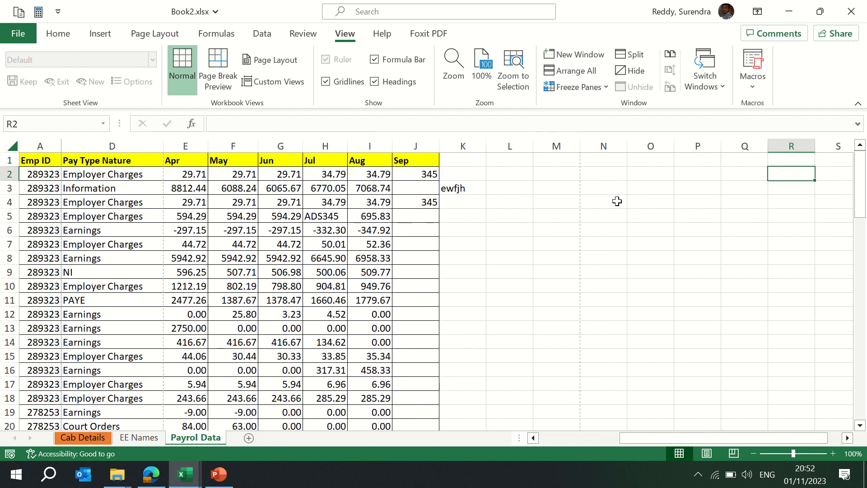
key("Right")
key("Right")
key("Right")
key("Right")
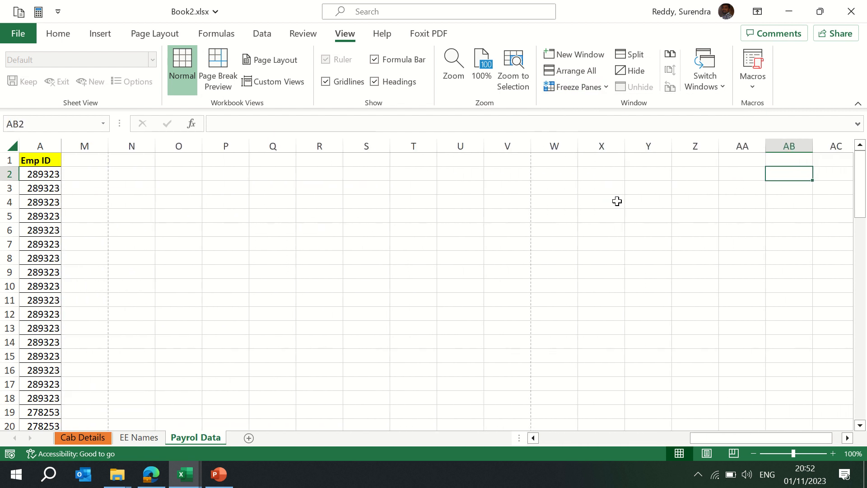
key("Left")
key("Left")
key("Left")
key("Left")
key("Left")
key("Left")
key("Left")
key("Left")
key("Left")
key("Left")
key("Left")
key("Left")
key("Left")
key("Left")
key("Left")
key("Left")
key("Left")
key("Left")
key("Left")
key("Left")
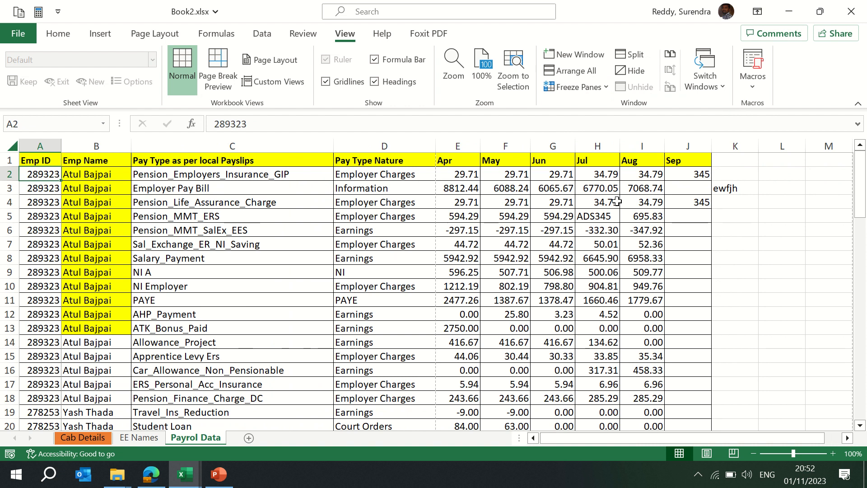
key("Right")
key("Down")
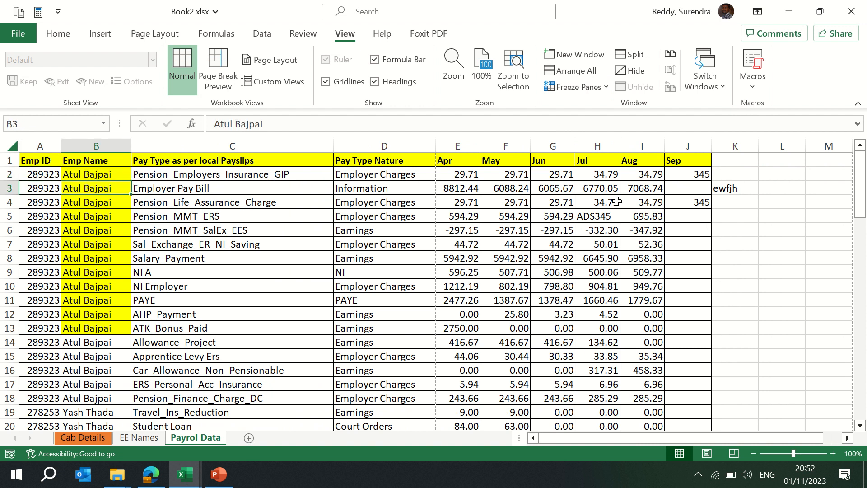
key("Page_Down")
key("Page_Up")
key("Up")
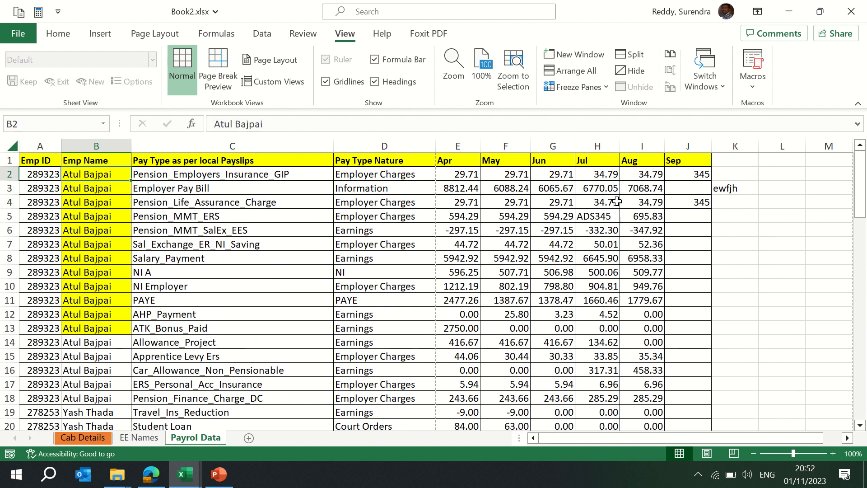
- Unfreeze the panes and freeze panes at cell B2 to lock the header row and first column
left_click(582, 87)
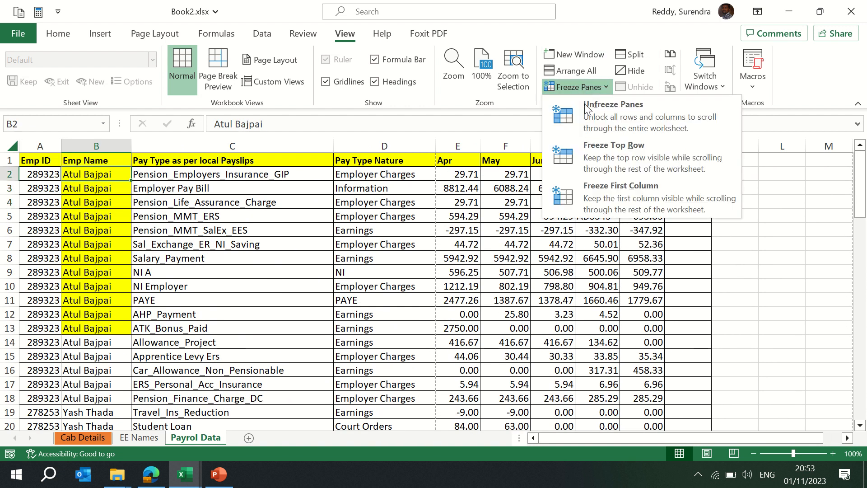
left_click(600, 118)
left_click(603, 87)
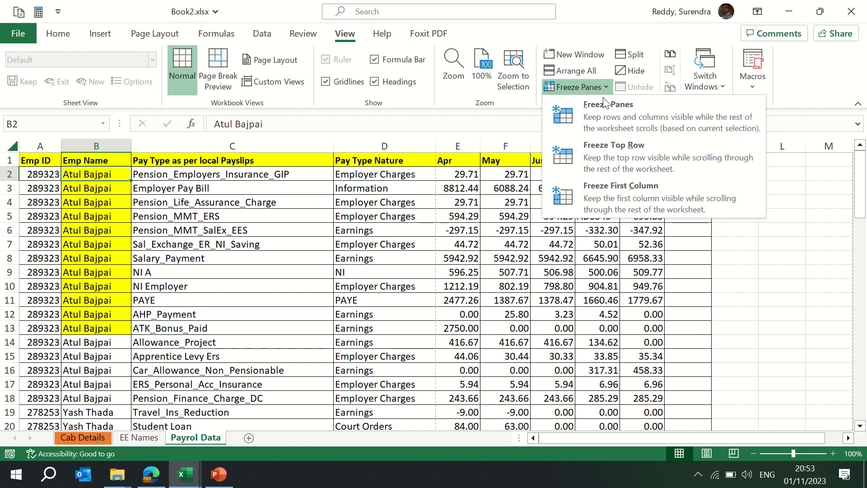
left_click(618, 116)
- Scroll across and down Payrol Data to check the frozen header row and first column
key("Right")
key("Right")
key("Right")
key("Right")
key("Right")
key("Right")
key("Right")
key("Right")
key("Right")
key("Right")
key("Right")
key("Right")
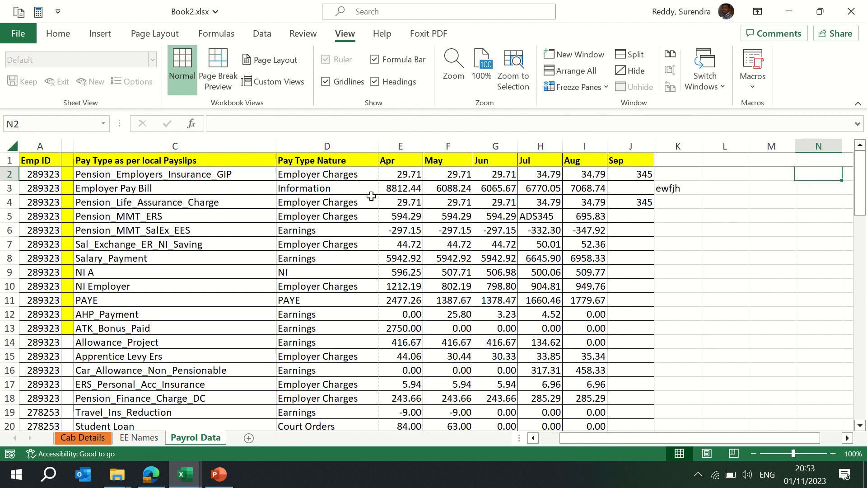
key("Right")
key("Right")
key("Right")
key("Left")
key("Left")
key("Left")
key("Left")
key("Left")
key("Left")
key("Left")
key("Left")
key("Left")
key("Left")
key("Left")
key("Left")
key("Left")
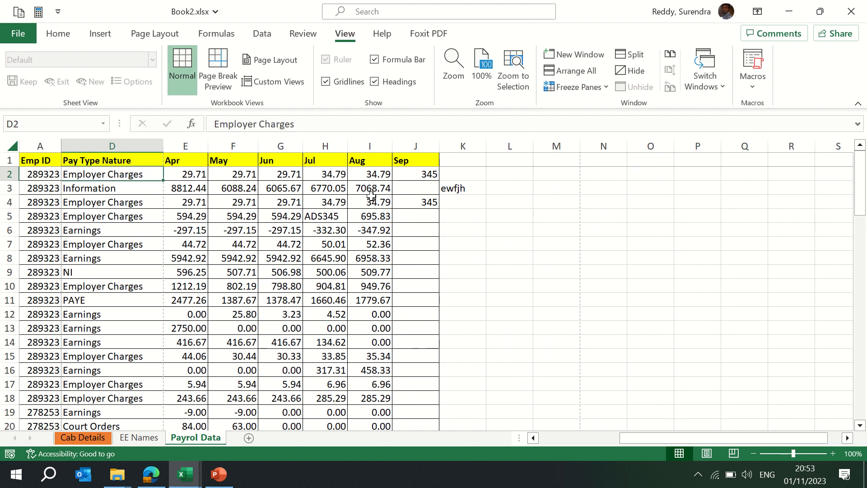
key("Home")
key("Page_Down")
key("Page_Down")
key("Page_Down")
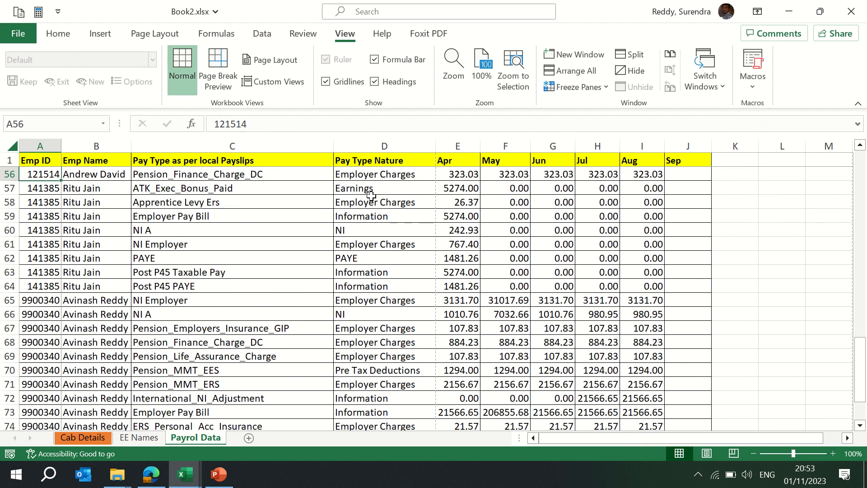
key("Right")
key("Right")
key("Right")
key("Right")
key("Right")
key("Right")
key("Right")
key("Right")
key("Right")
key("Right")
key("Right")
key("Right")
key("Right")
key("Right")
key("Right")
key("Right")
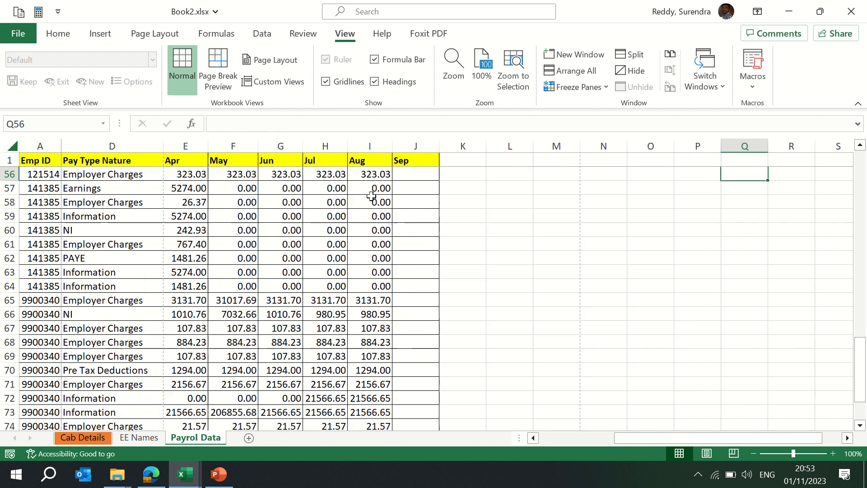
- Unfreeze the panes on Payrol Data and select cell F5
left_click(576, 87)
left_click(605, 112)
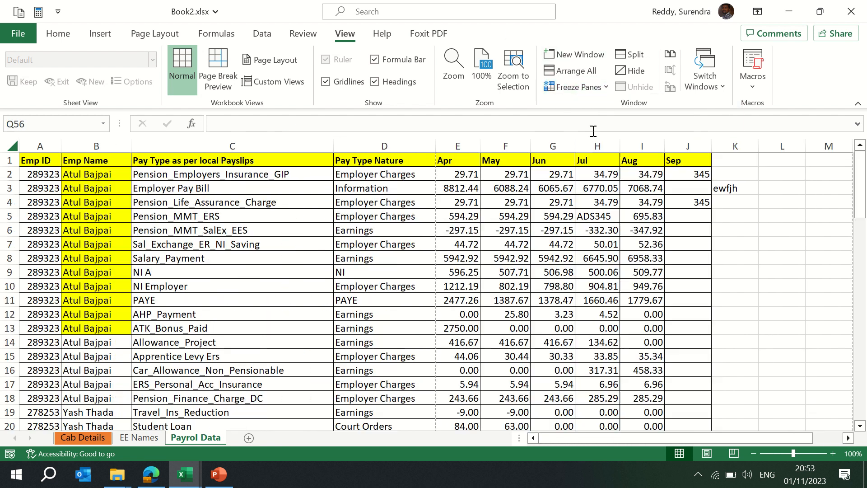
left_click(486, 211)
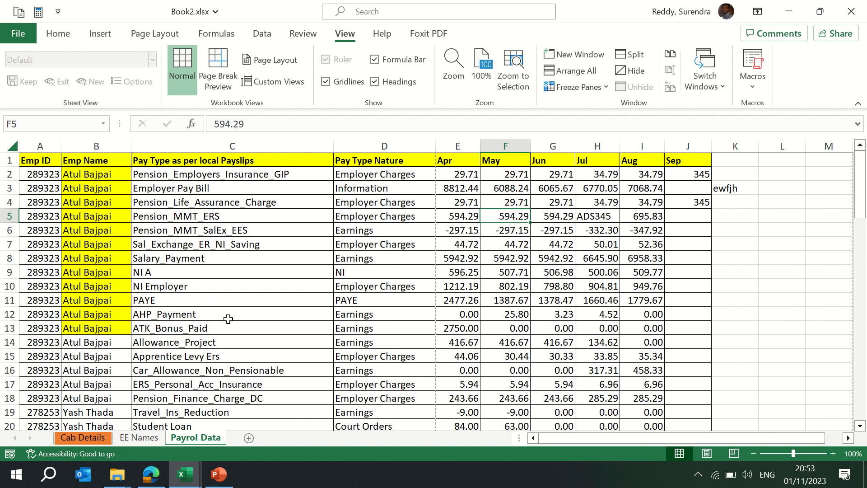
- Switch to the MS Excel Training Content workbook window and maximize it
mouse_move(194, 469)
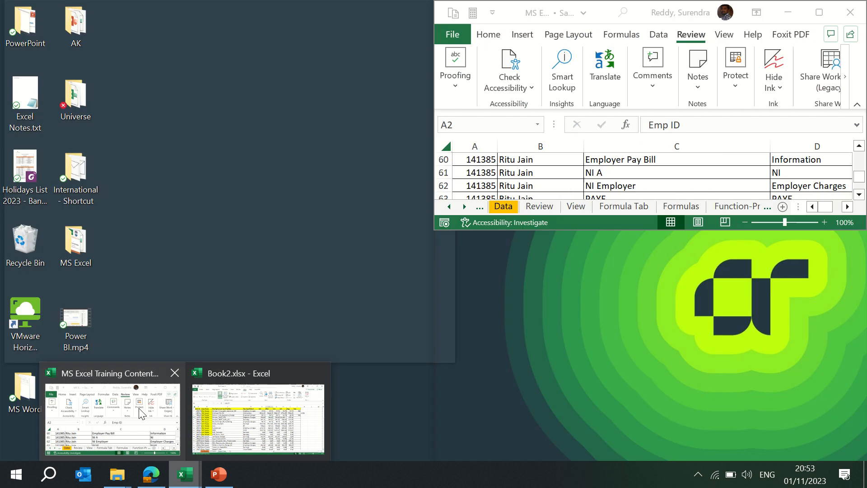
left_click(137, 411)
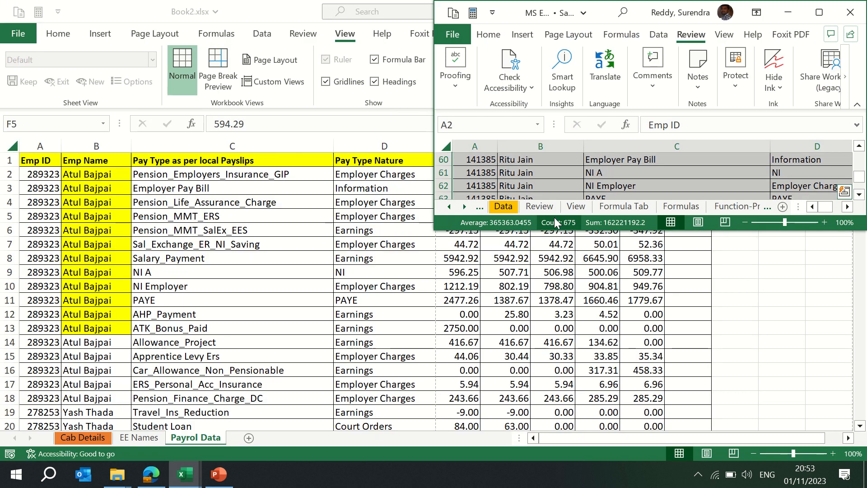
left_click(819, 13)
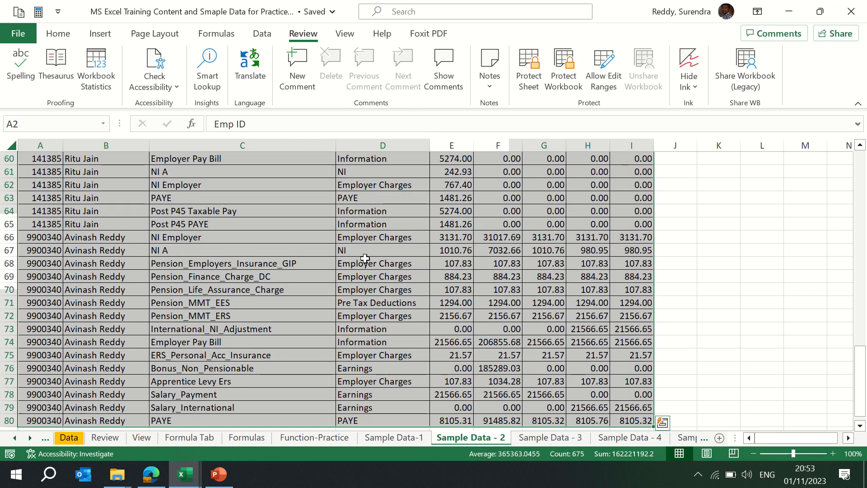
- Select cell D68, hide the training workbook window, then unhide MS Excel Training Content and Smaple Data for Practice.xlsx
left_click(365, 257)
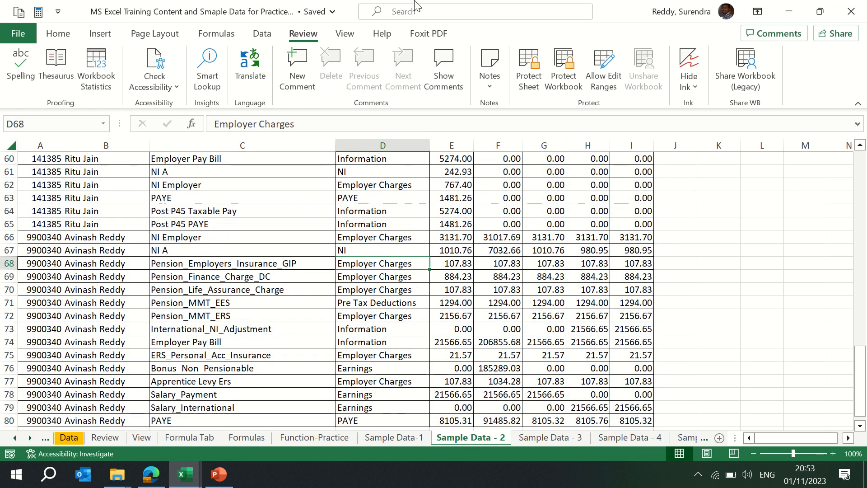
left_click(344, 34)
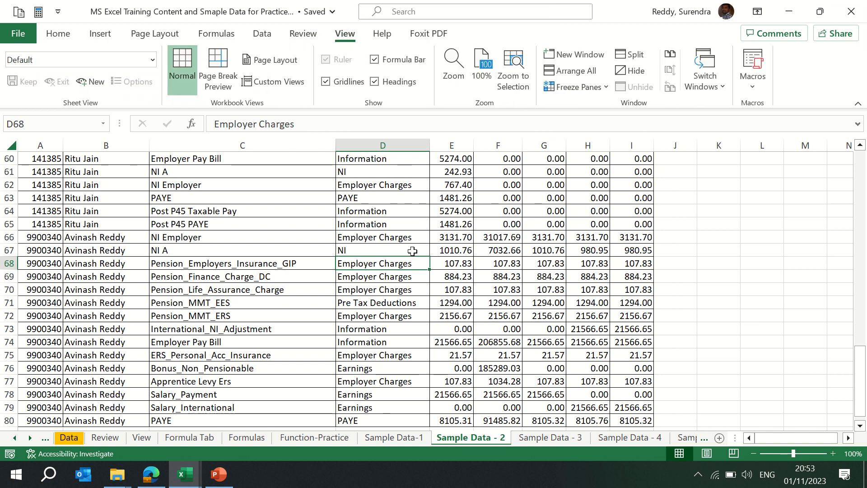
left_click(635, 74)
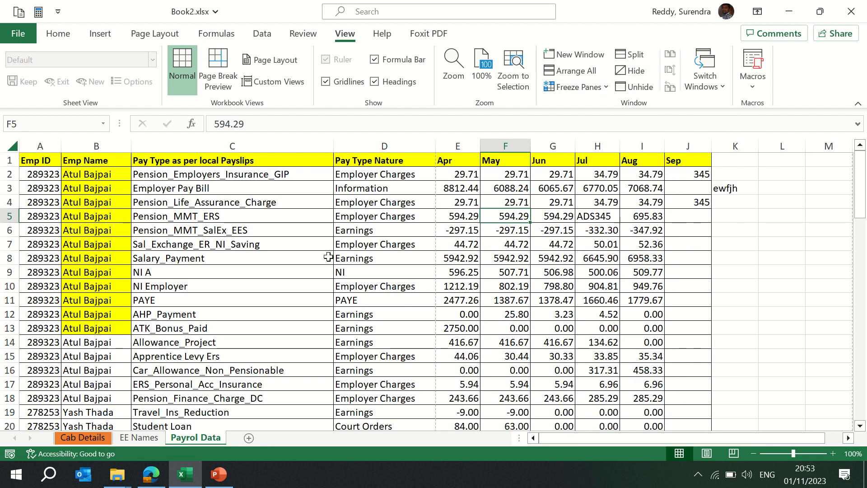
left_click(635, 87)
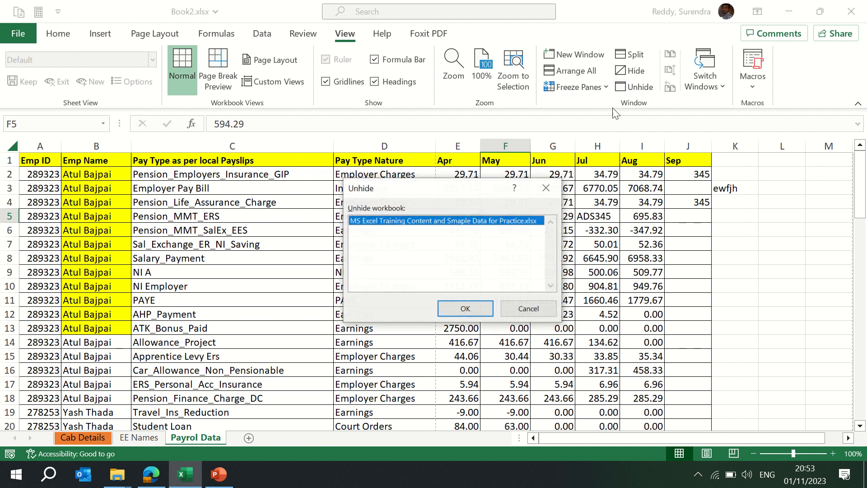
left_click(453, 315)
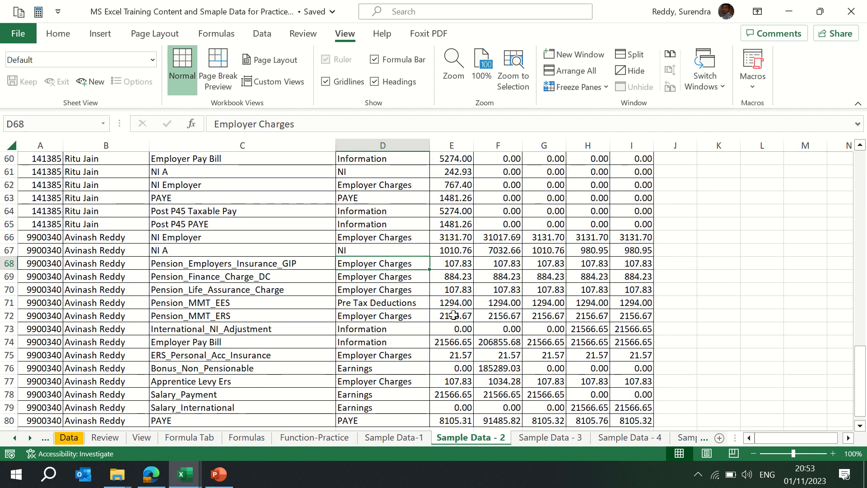
- Split the Sample Data - 2 window into panes and page through the lower pane
left_click(636, 58)
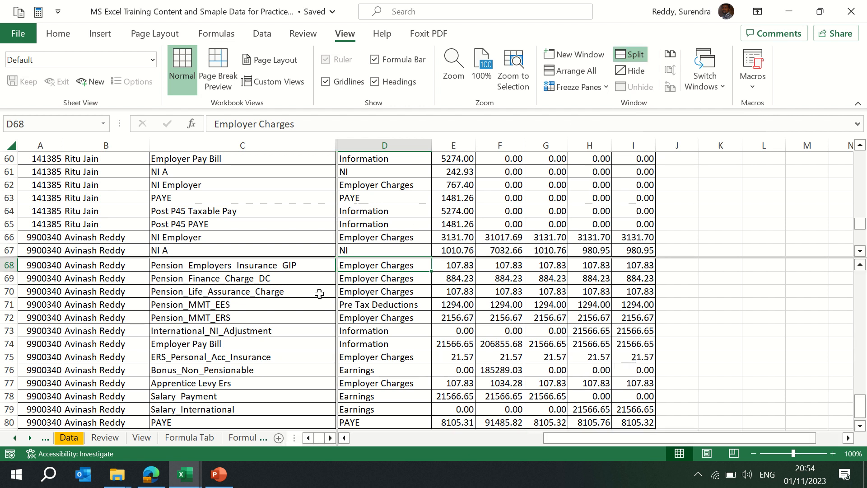
left_click(256, 283)
key("Page_Down")
key("Page_Down")
key("Page_Down")
key("Page_Up")
key("Page_Up")
key("Page_Up")
key("Page_Up")
key("Page_Up")
key("Page_Up")
key("Page_Up")
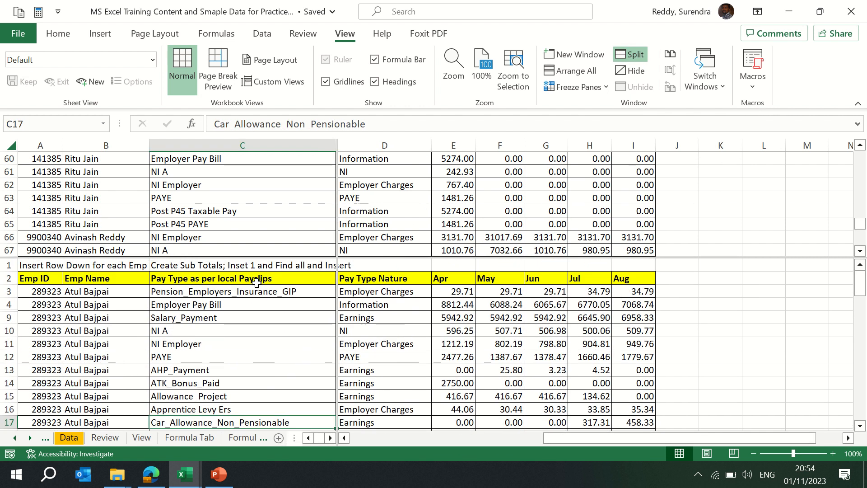
- Scroll the split panes across and down to compare their independent views
key("Right")
key("Right")
key("Down")
key("Down")
key("Down")
key("Down")
key("Page_Down")
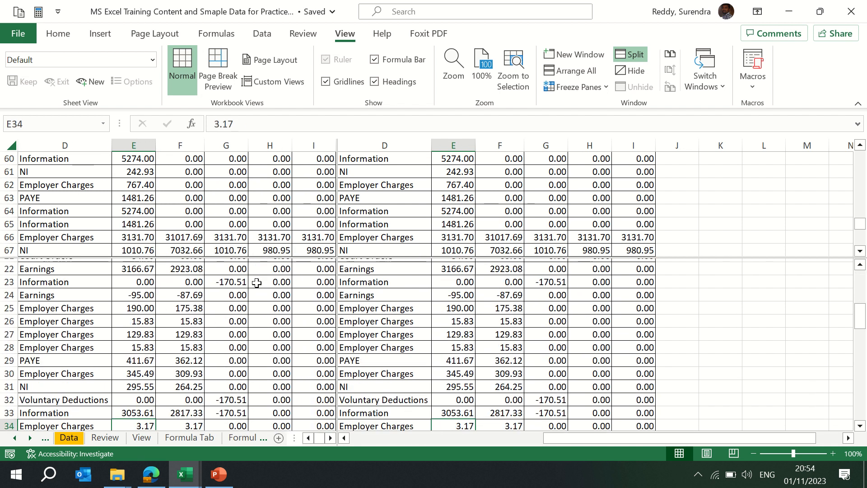
key("Page_Up")
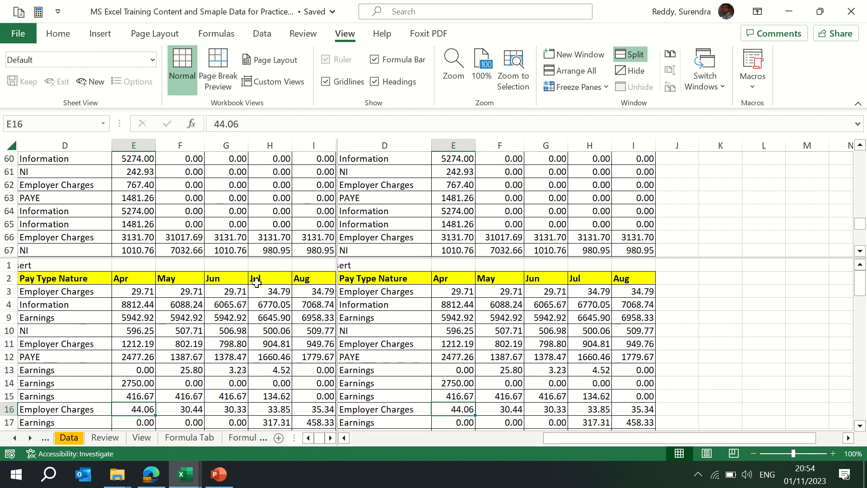
left_click(259, 299)
key("Page_Down")
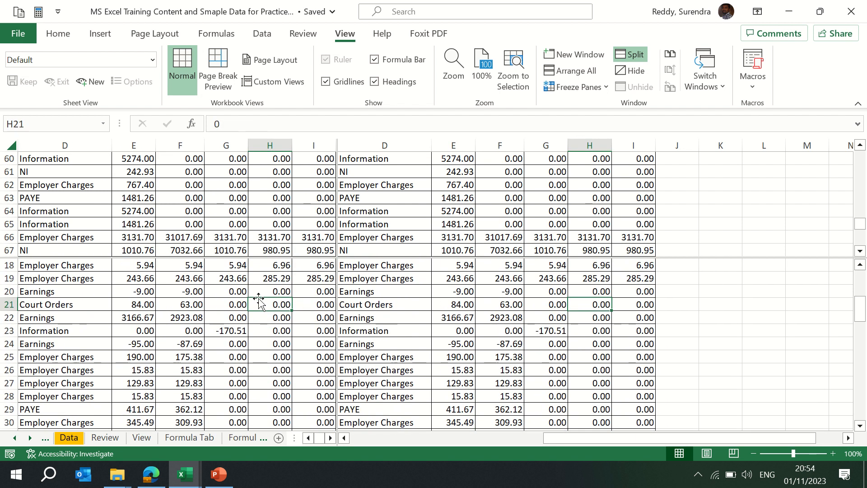
key("Page_Up")
key("Right")
key("Right")
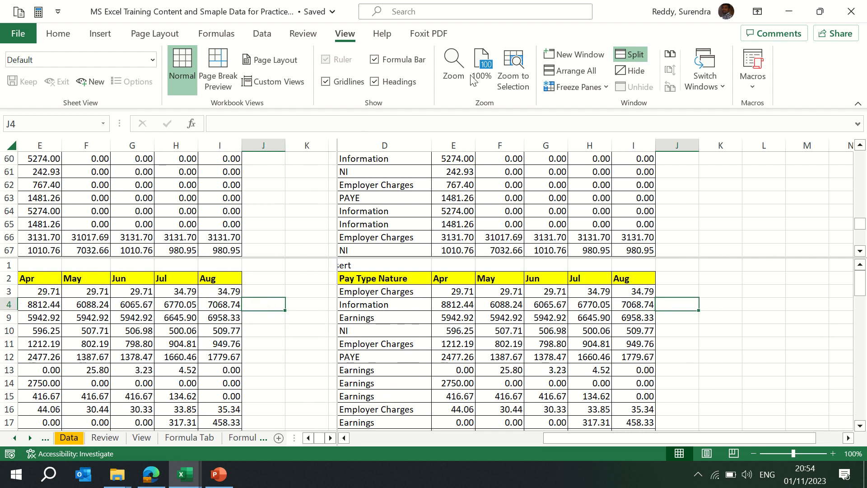
- Remove the window split and return to the top-left of the data on Sample Data - 2
left_click(635, 56)
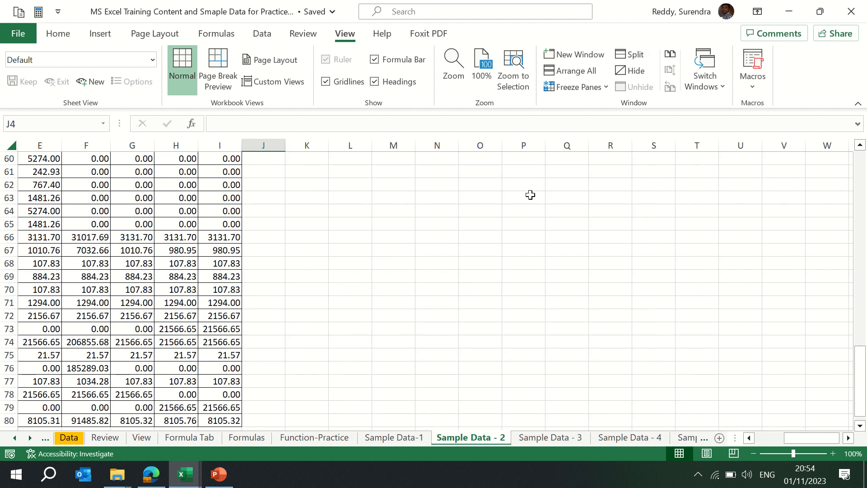
left_click(239, 264)
key("ctrl+Up")
key("Up")
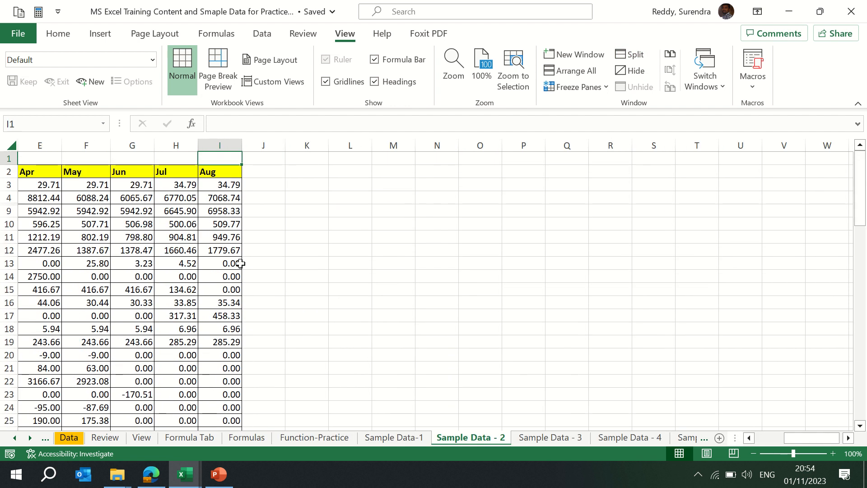
key("ctrl+Left")
- Switch to the Book2.xlsx window and back to the MS Excel Training Content workbook
left_click(724, 83)
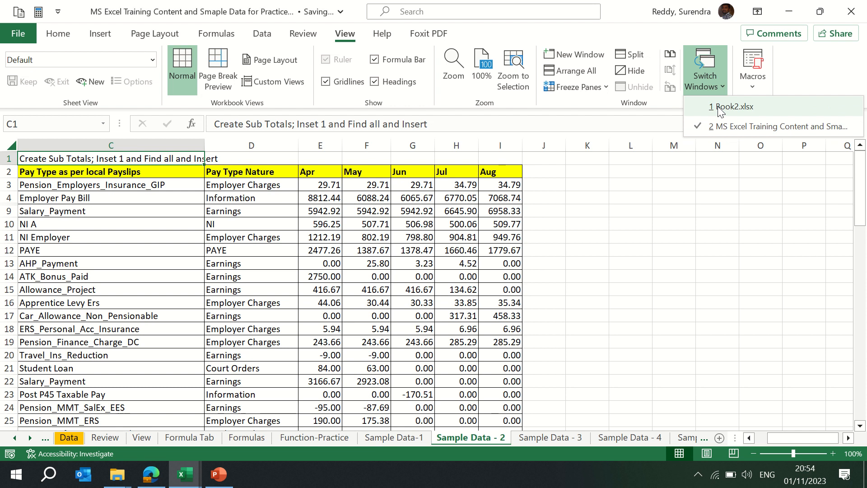
left_click(721, 109)
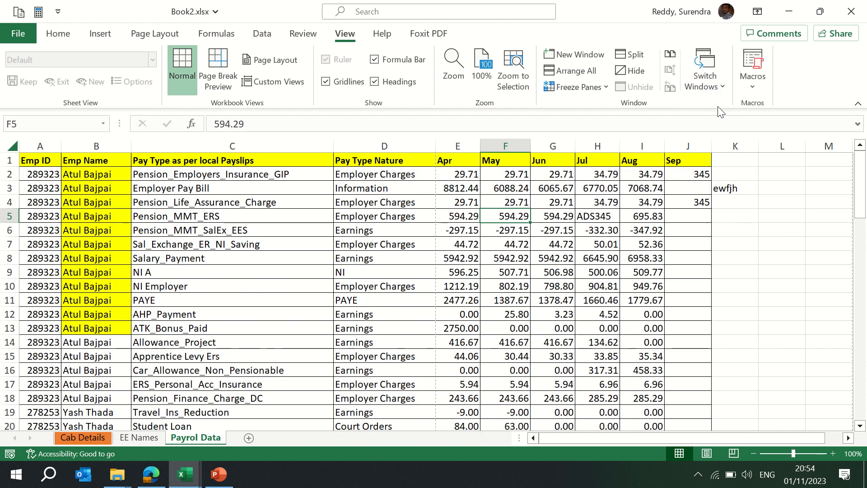
left_click(715, 88)
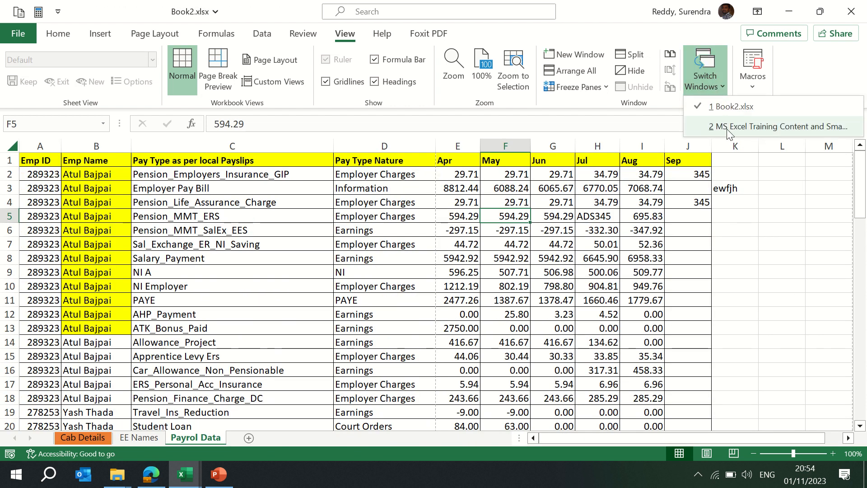
left_click(726, 128)
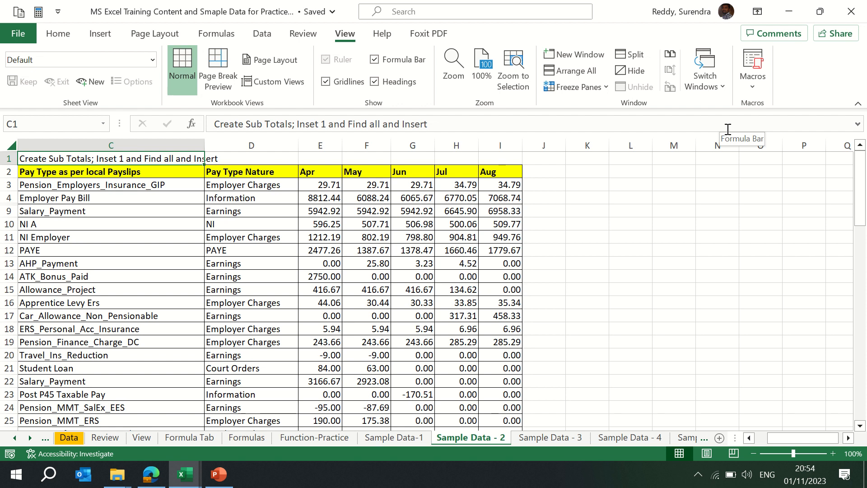
- Open the Switch Windows list and the Macros options, closing each without choosing anything
left_click(722, 82)
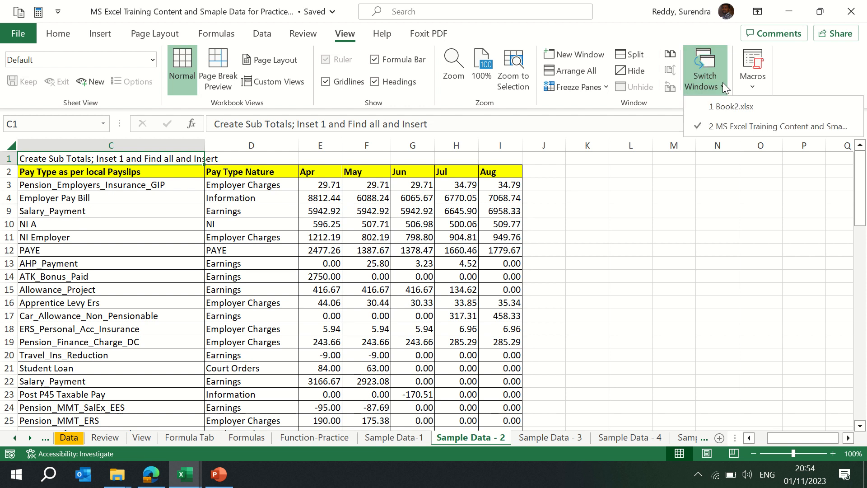
left_click(605, 198)
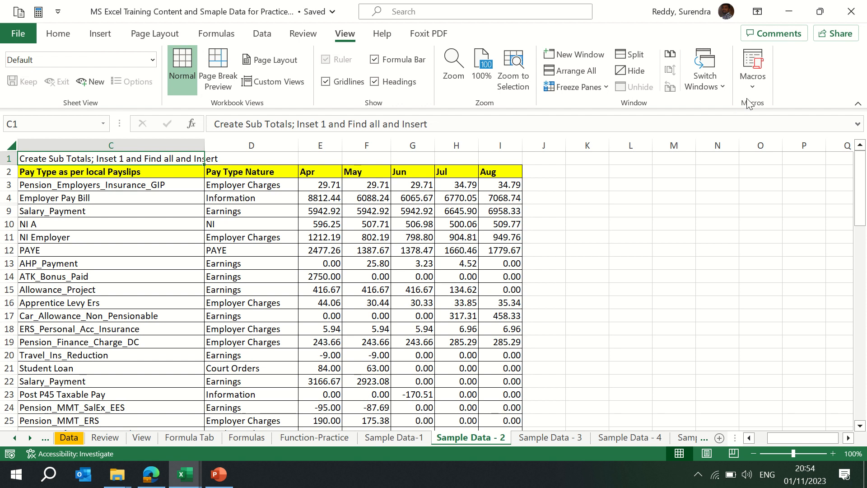
left_click(753, 88)
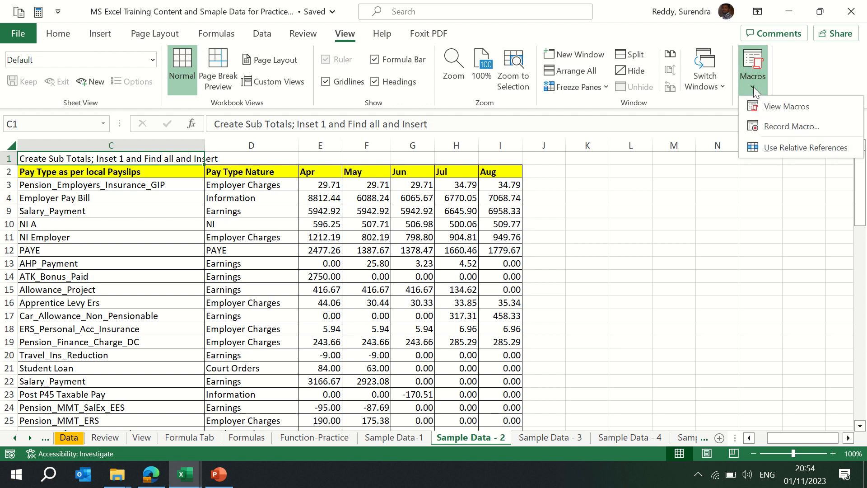
left_click(606, 223)
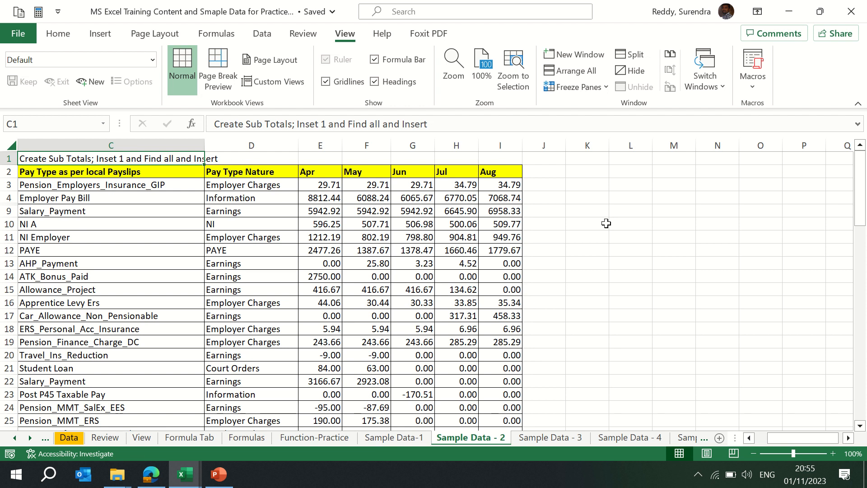
- Open the Contact Support pane from the Help tab and close it
mouse_move(506, 3)
left_click(382, 33)
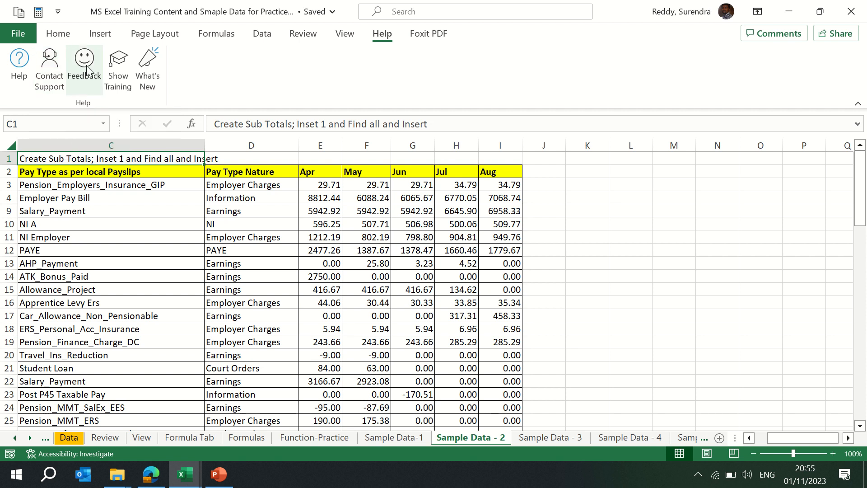
left_click(46, 77)
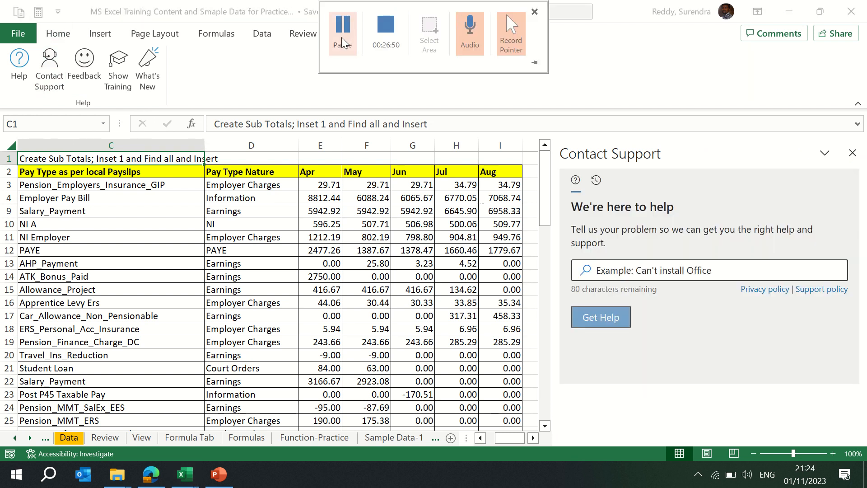
left_click(852, 153)
- Open Feedback, choose I have a suggestion, and close the feedback pane without submitting
left_click(85, 72)
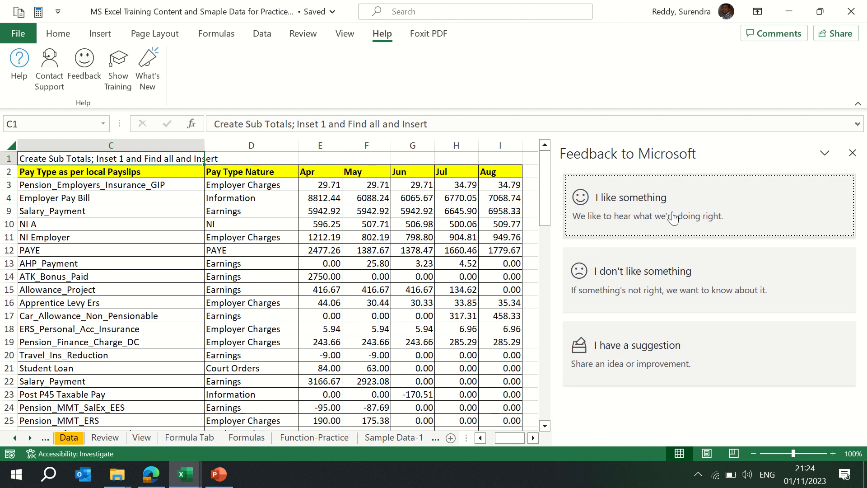
left_click(652, 360)
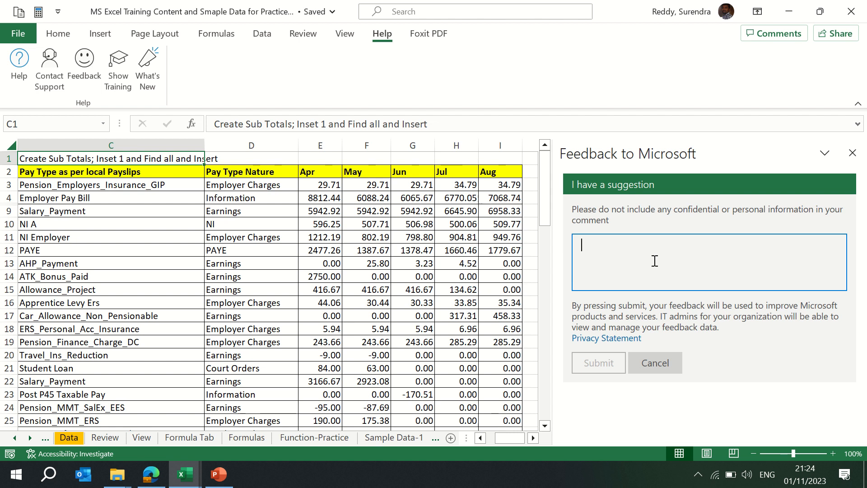
left_click(852, 154)
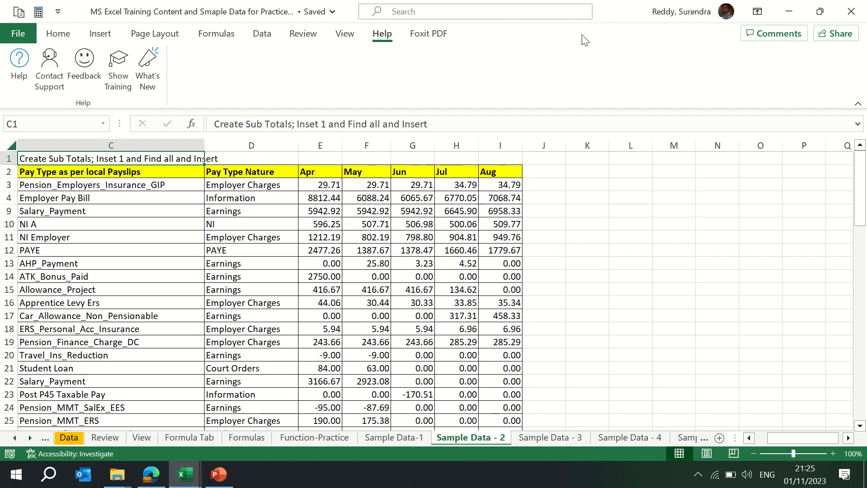
- Open Excel Help, browse to PivotTables training and play the Create a PivotTable video briefly
left_click(113, 86)
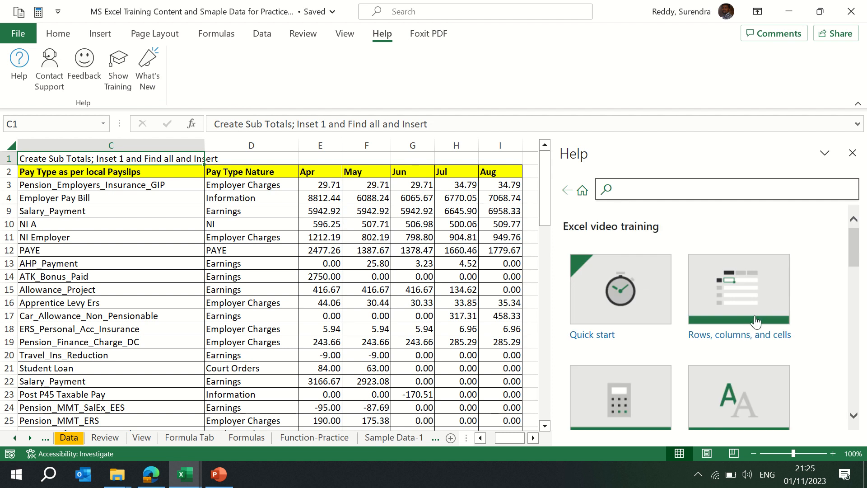
left_click_drag(858, 250, 864, 266)
scroll(727, 315, "down", 3)
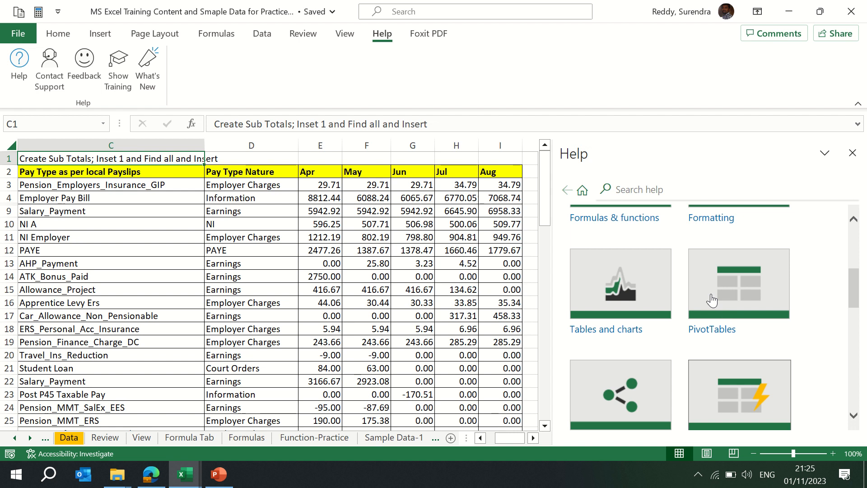
left_click(712, 334)
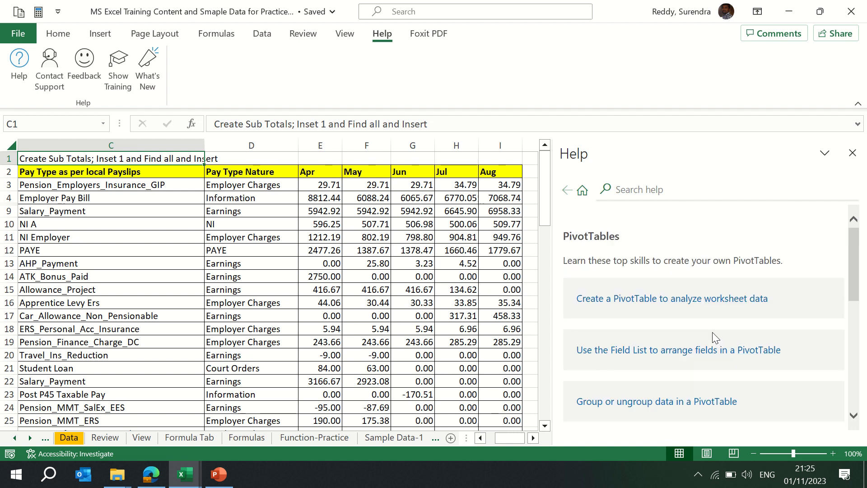
left_click(653, 298)
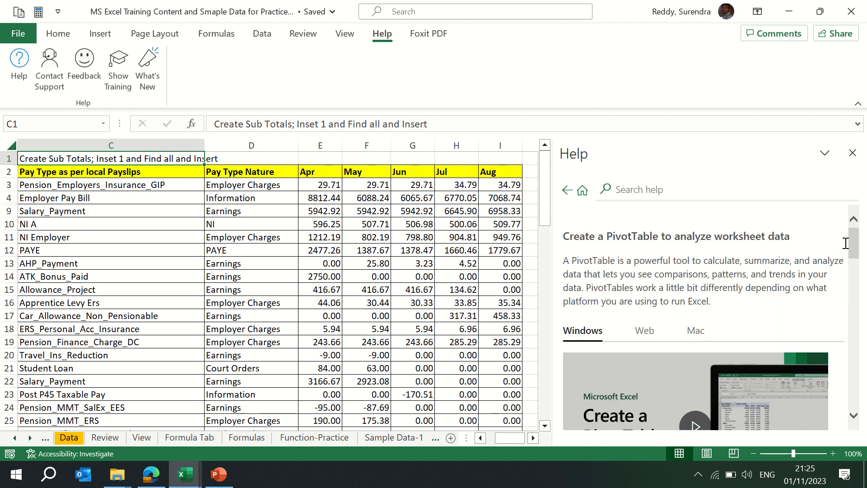
left_click_drag(855, 246, 857, 261)
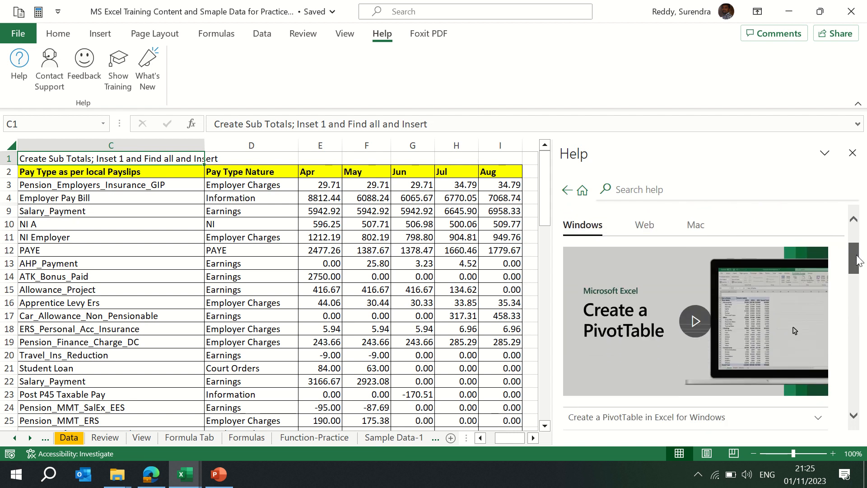
left_click(698, 329)
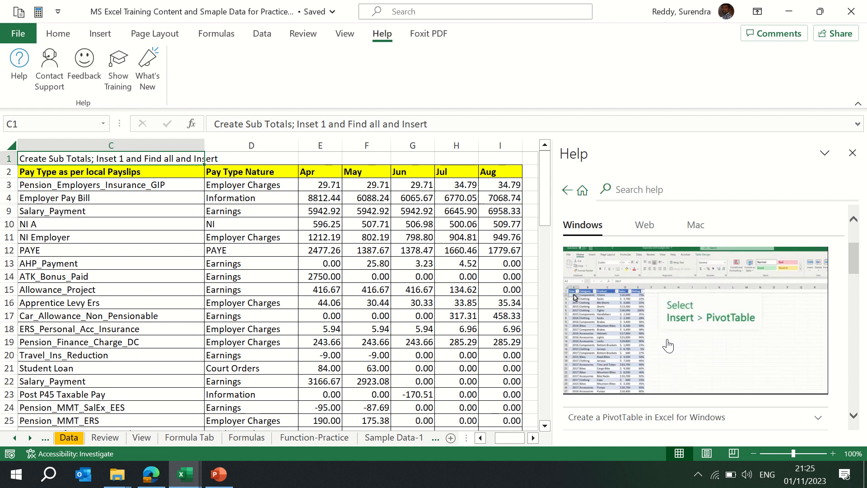
mouse_move(643, 286)
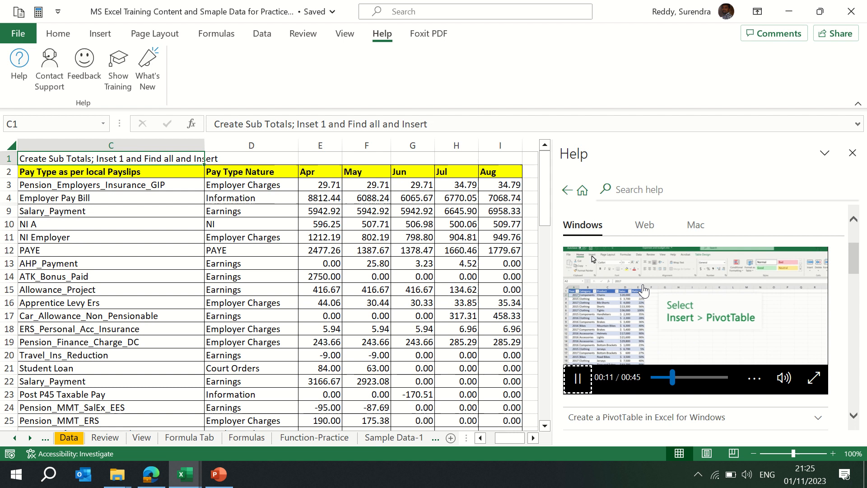
left_click(576, 382)
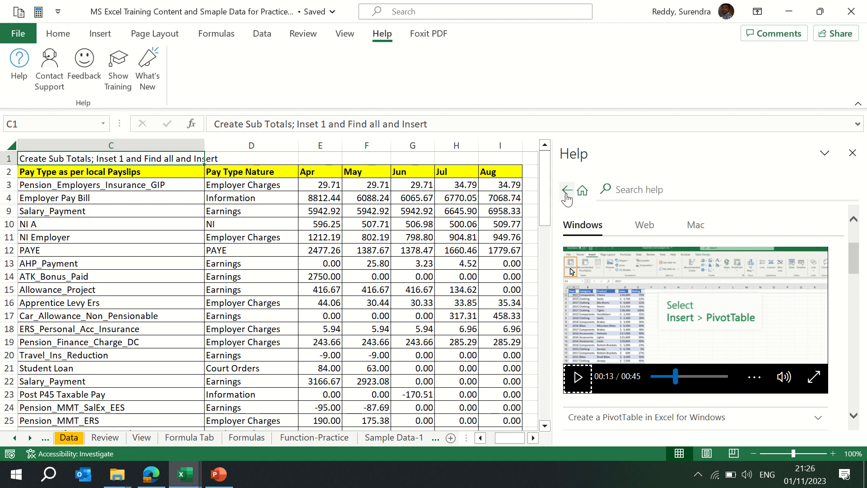
left_click(636, 189)
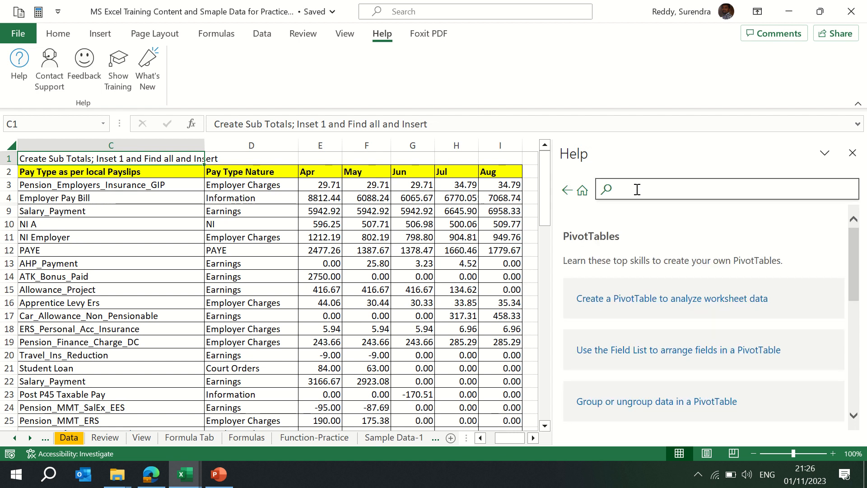
- Show the Foxit PDF tab, select cell C9 on Sample Data - 2, and close the Help pane
left_click(424, 39)
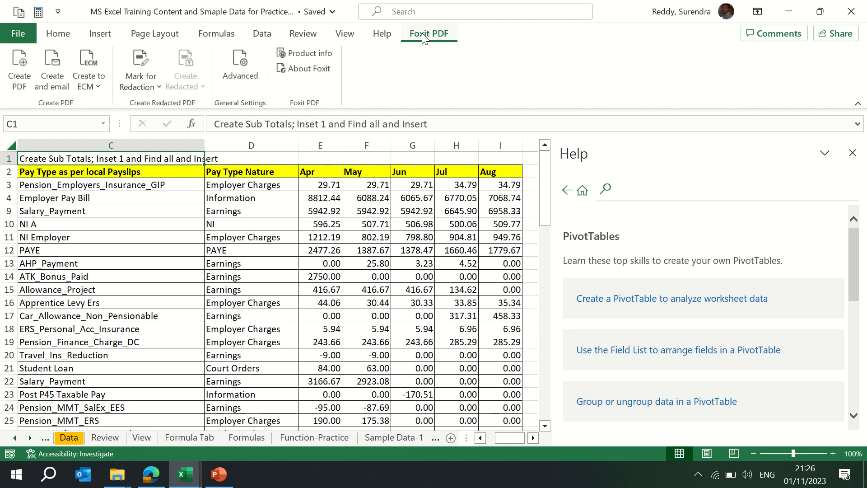
left_click(120, 212)
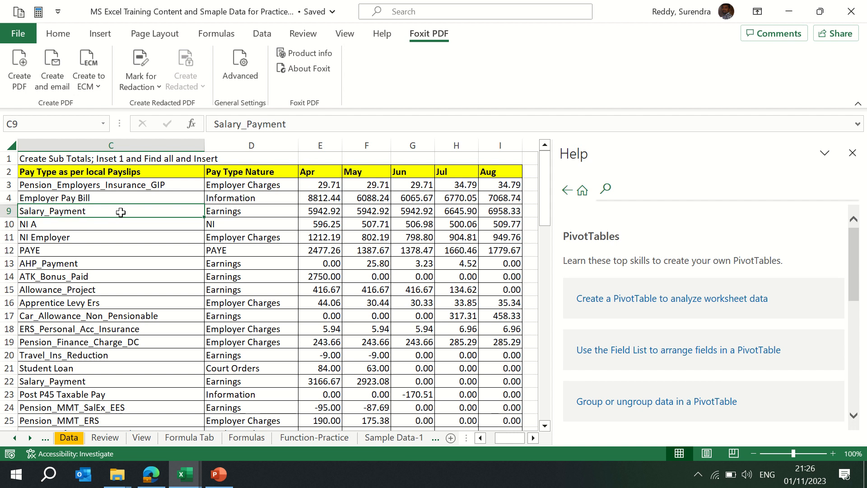
left_click(852, 153)
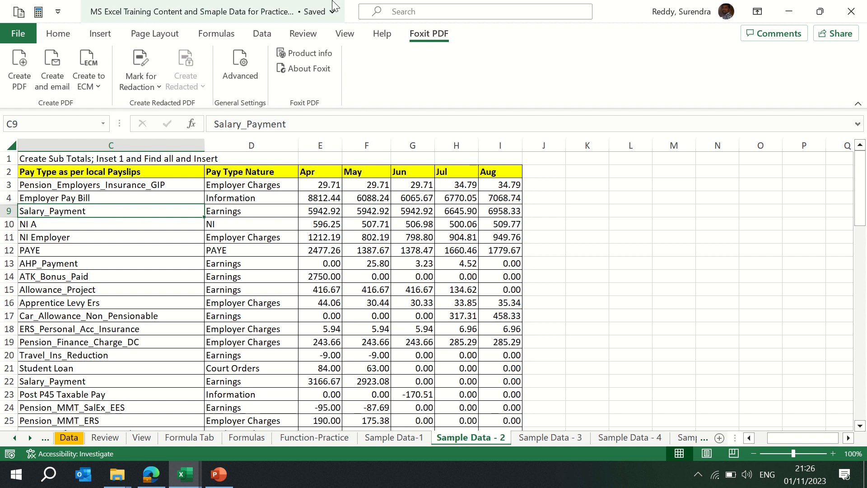
- Go to the Formula Tab sheet, show the Formulas ribbon, and move to the Formulas sheet
mouse_move(344, 5)
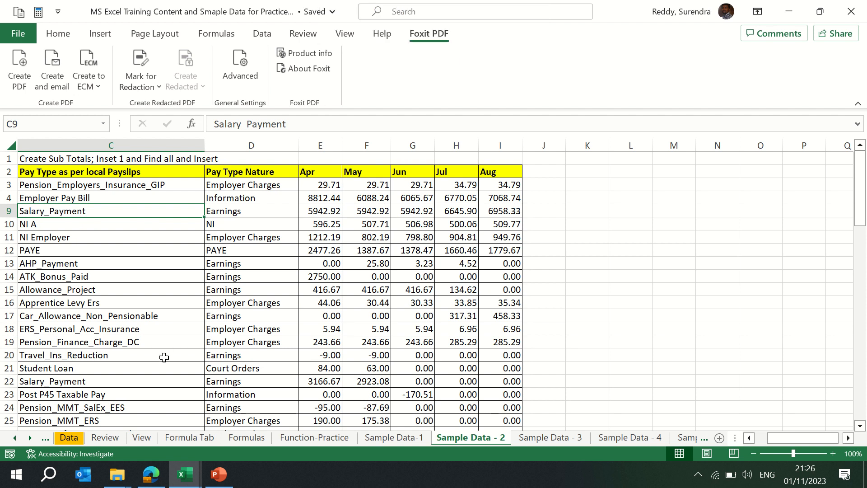
left_click(199, 438)
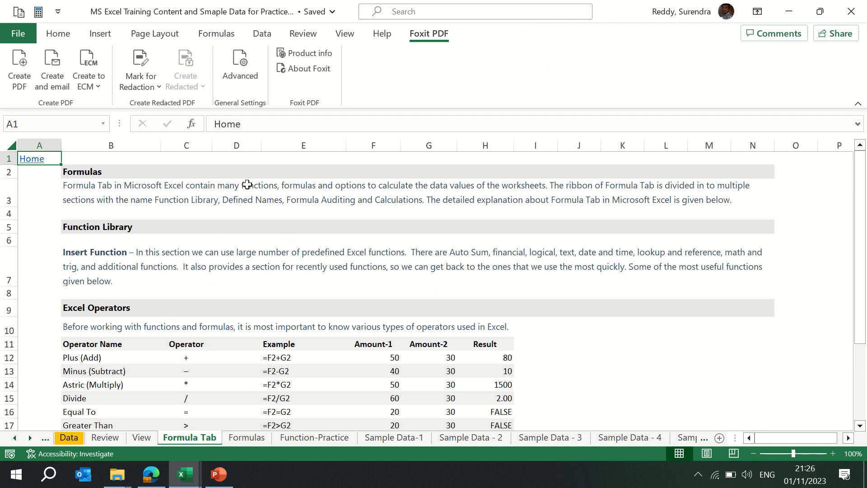
left_click(216, 36)
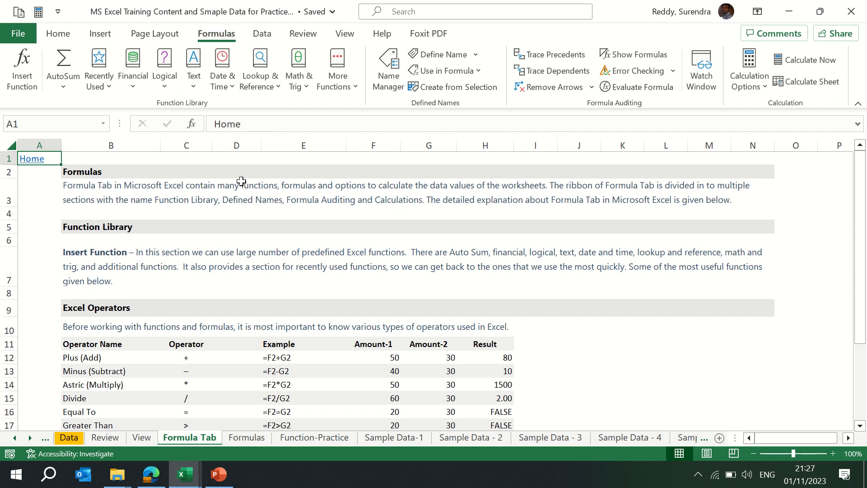
key("ctrl+Page_Down")
- Select columns B to G on the Formulas sheet from cell B3, then select cell B4
key("Down")
key("Down")
key("Right")
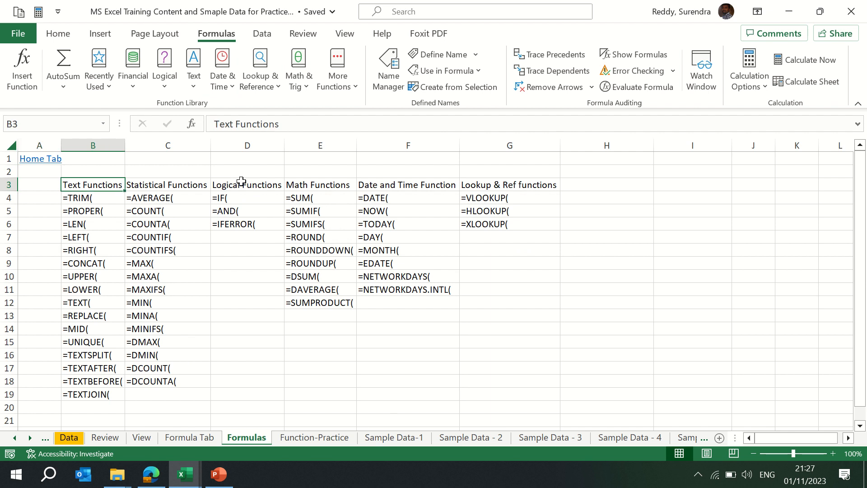
key("ctrl+space")
key("shift+Right")
key("shift+Right")
key("shift+Right")
key("shift+Right")
key("shift+Right")
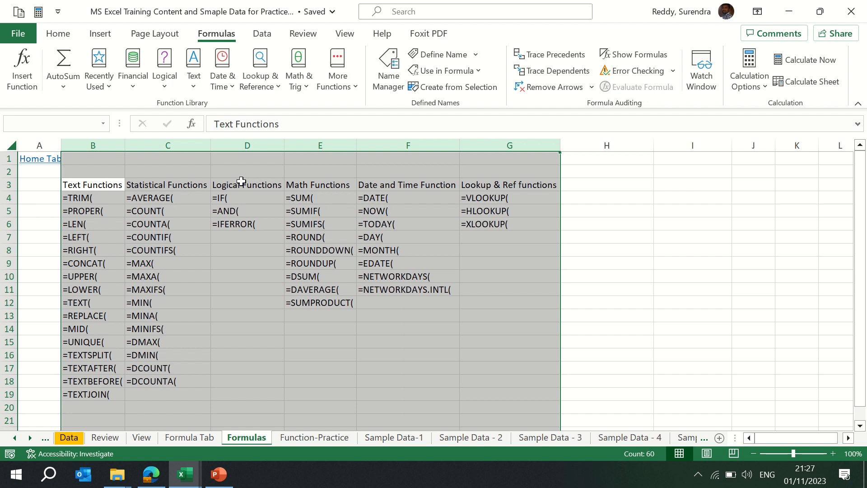
left_click(179, 187)
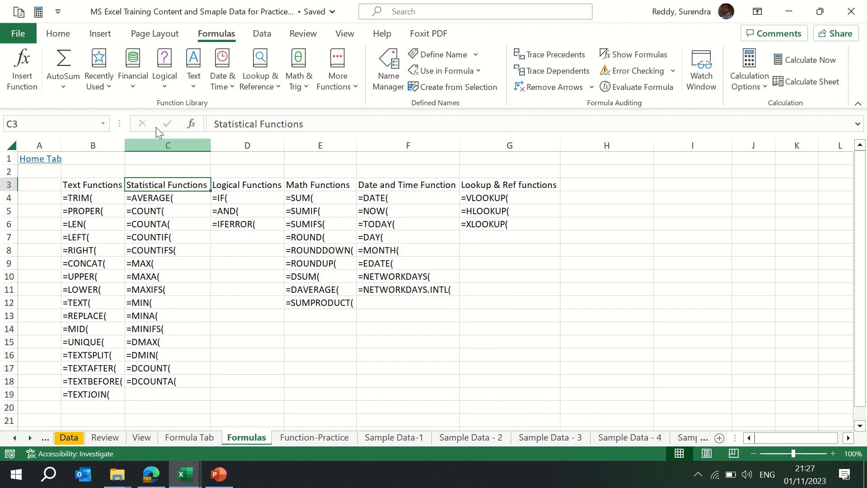
left_click(103, 196)
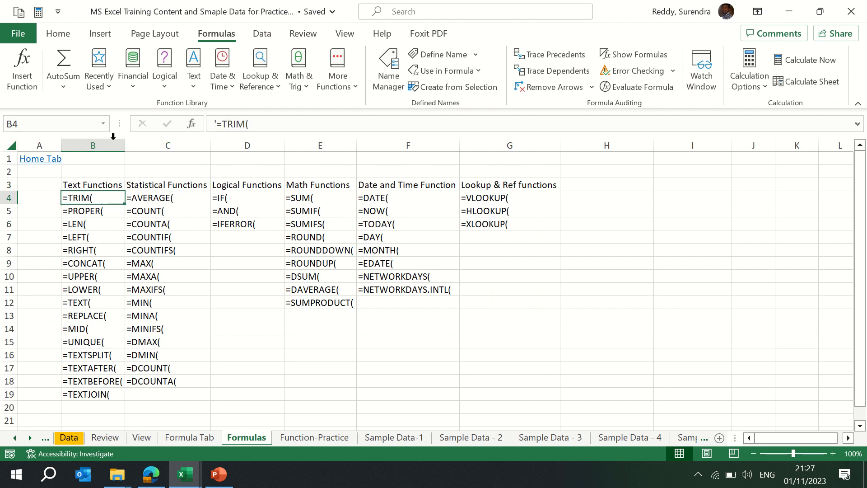